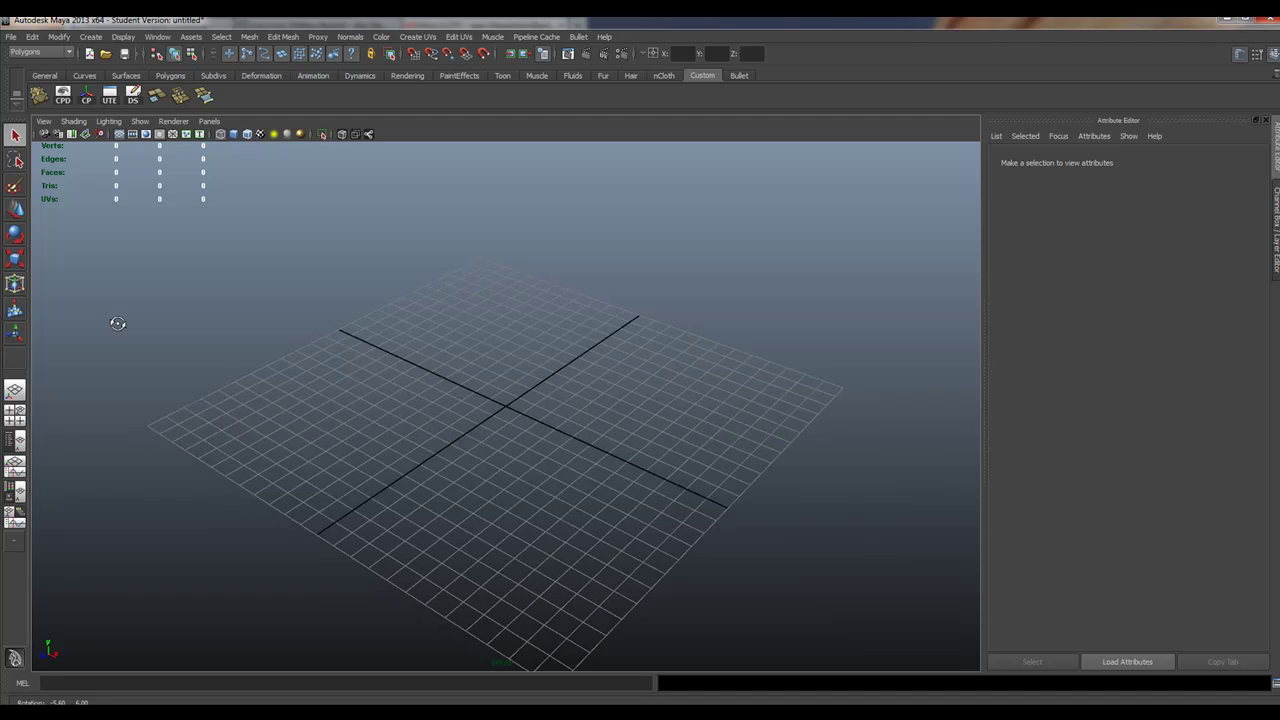
# - Orbit the view around the empty grid
pyautogui.keyDown('alt'); pyautogui.moveTo(277, 340); pyautogui.dragTo(340, 365); pyautogui.keyUp('alt')
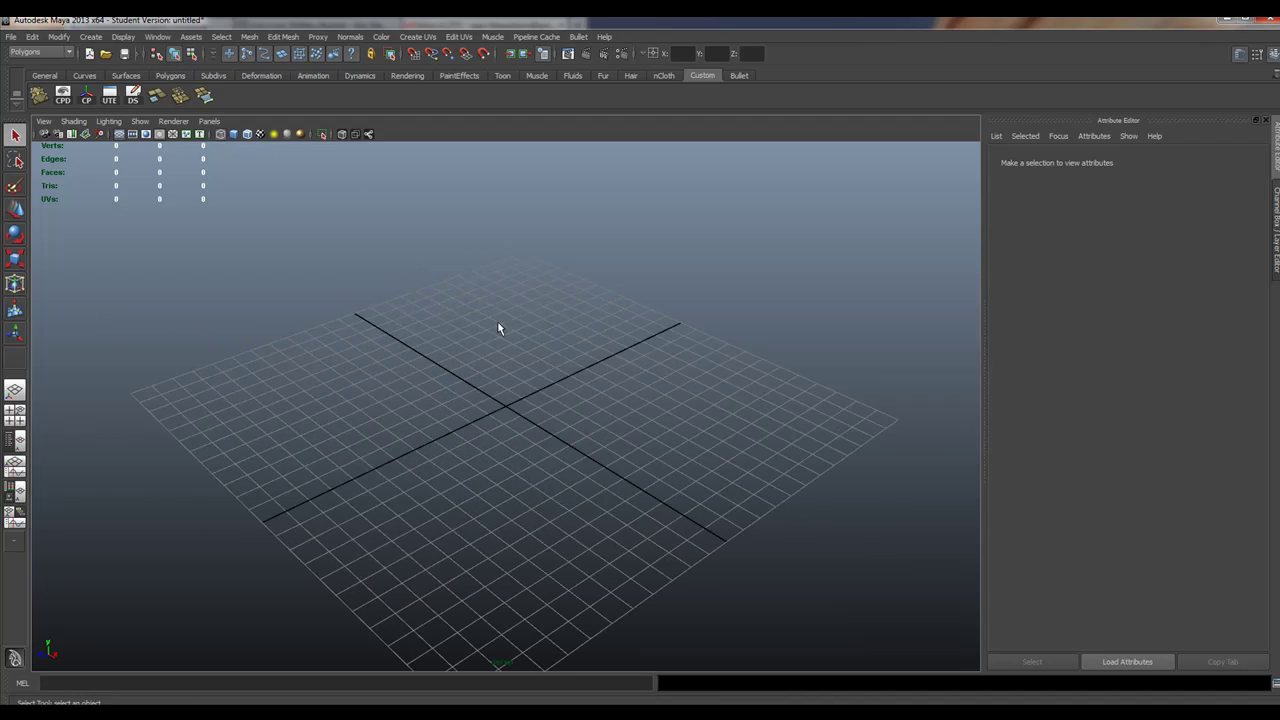
# - Draw a polygon plane across the grid
pyautogui.click(176, 80)
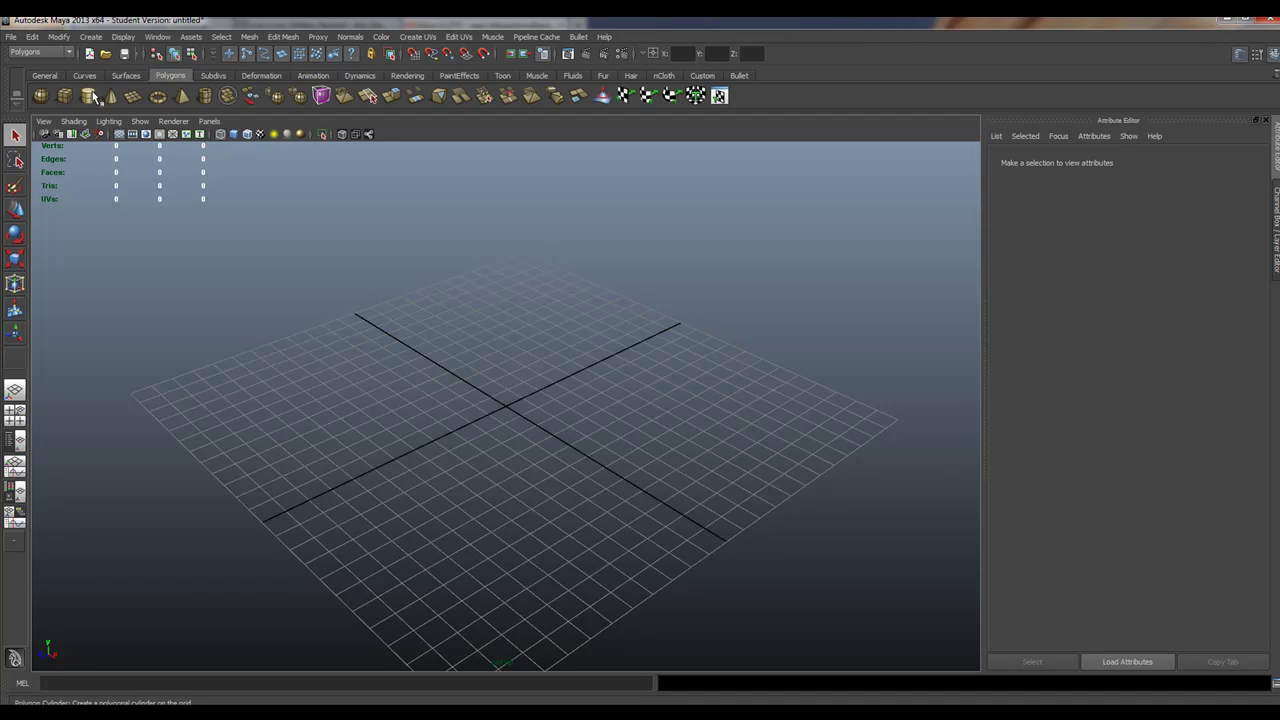
pyautogui.click(132, 97)
pyautogui.moveTo(437, 277); pyautogui.dragTo(350, 703)
pyautogui.keyDown('alt'); pyautogui.moveTo(420, 443); pyautogui.dragTo(477, 400); pyautogui.keyUp('alt')
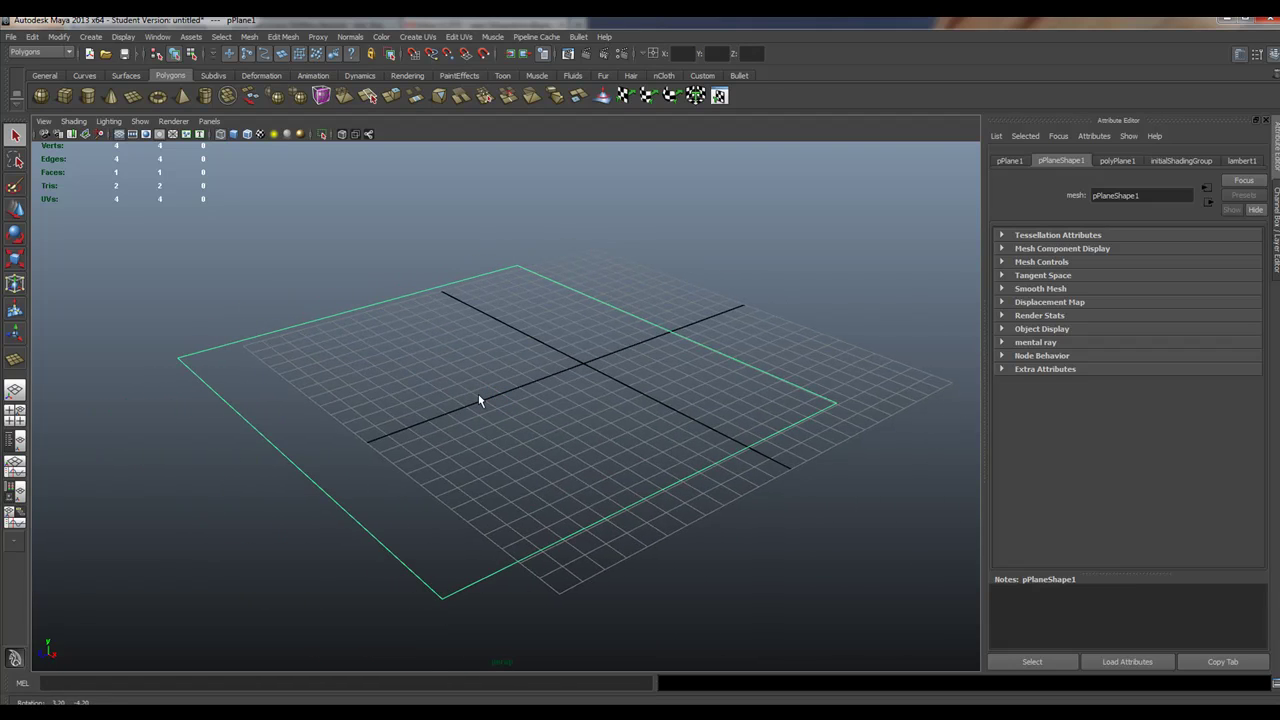
# - Give the plane 25 width and 25 height subdivisions
pyautogui.click(1276, 205)
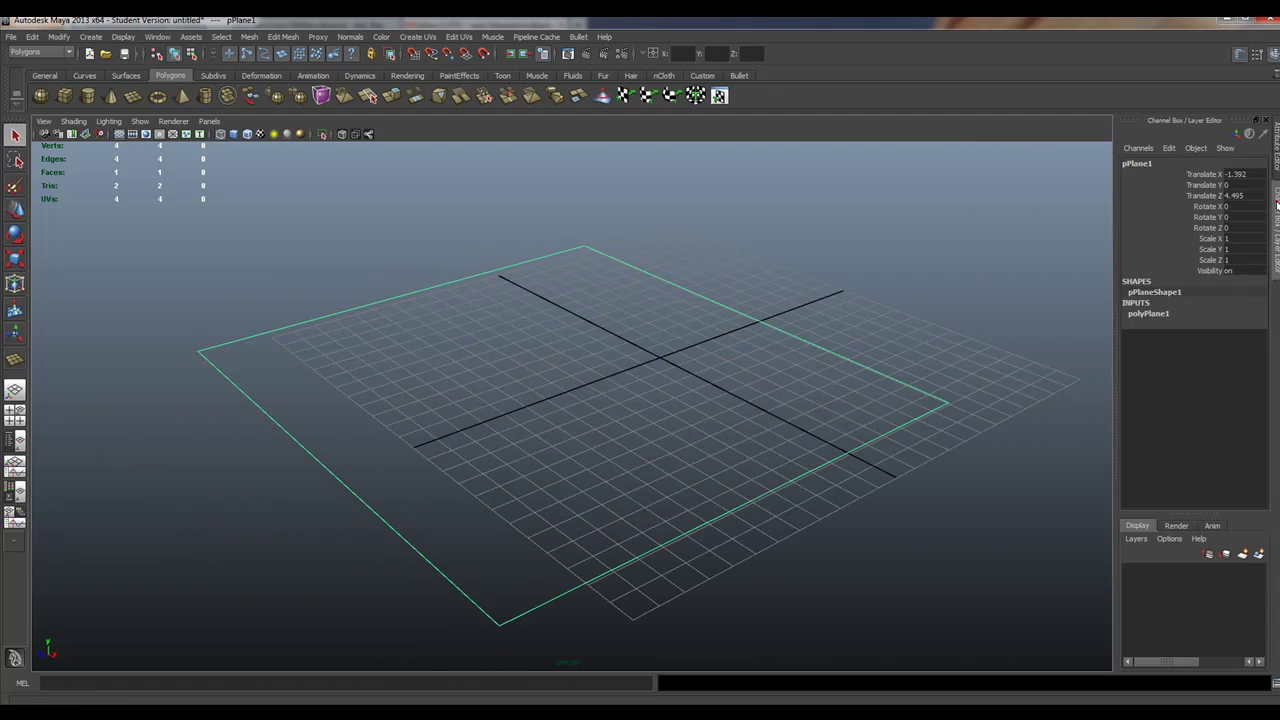
pyautogui.click(1150, 314)
pyautogui.doubleClick(1234, 346)
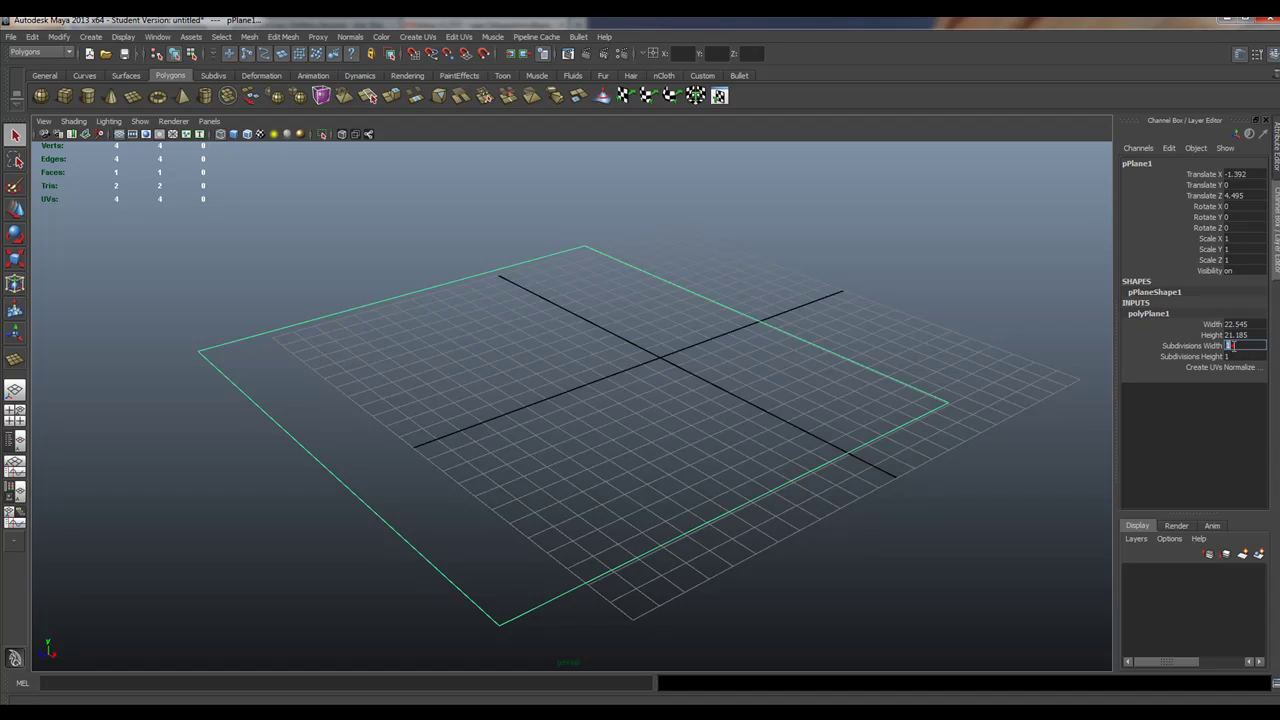
pyautogui.press('Tab')
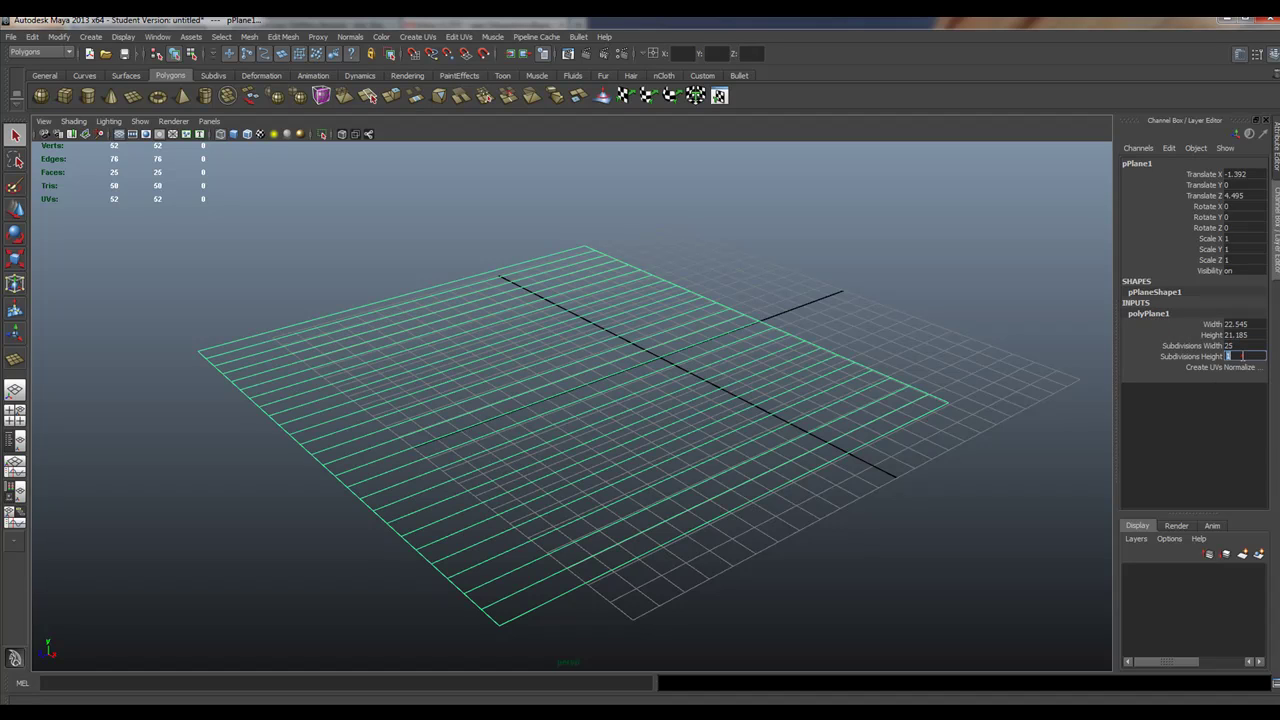
pyautogui.press('Return')
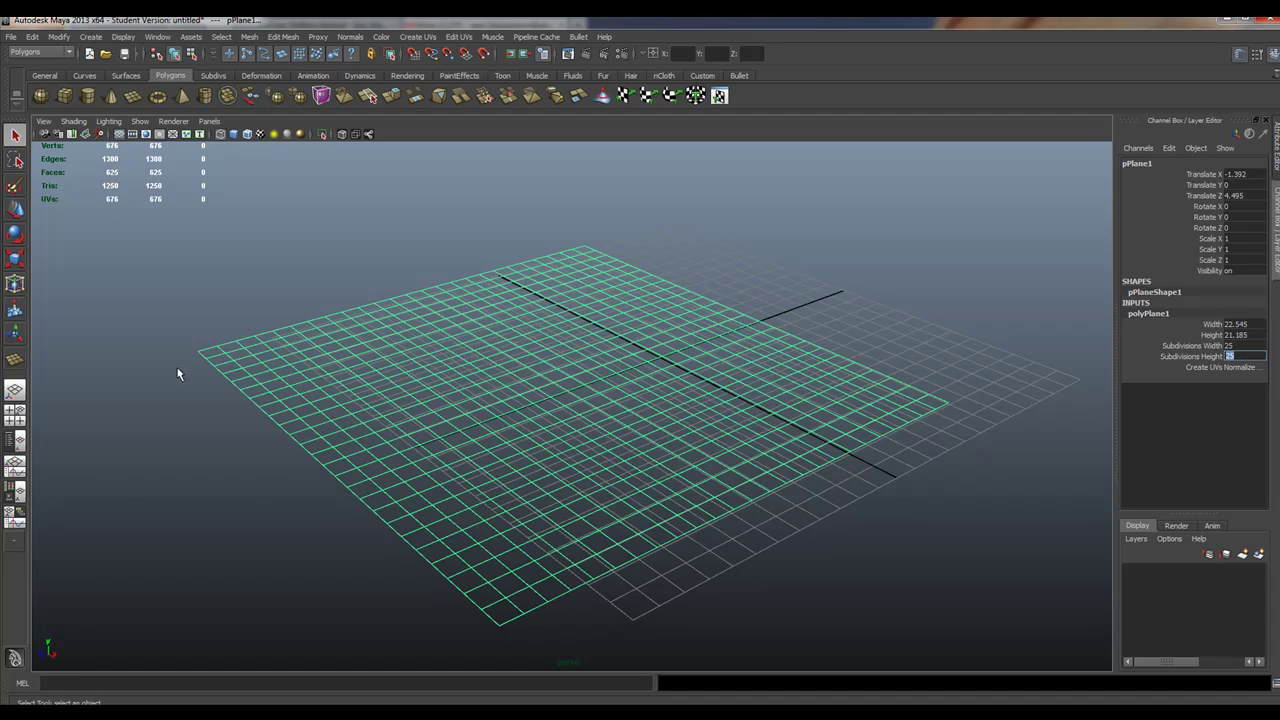
pyautogui.moveTo(410, 333)
pyautogui.keyDown('alt'); pyautogui.mouseDown()
pyautogui.moveTo(405, 355)
pyautogui.moveTo(416, 334)
pyautogui.mouseUp(); pyautogui.keyUp('alt')
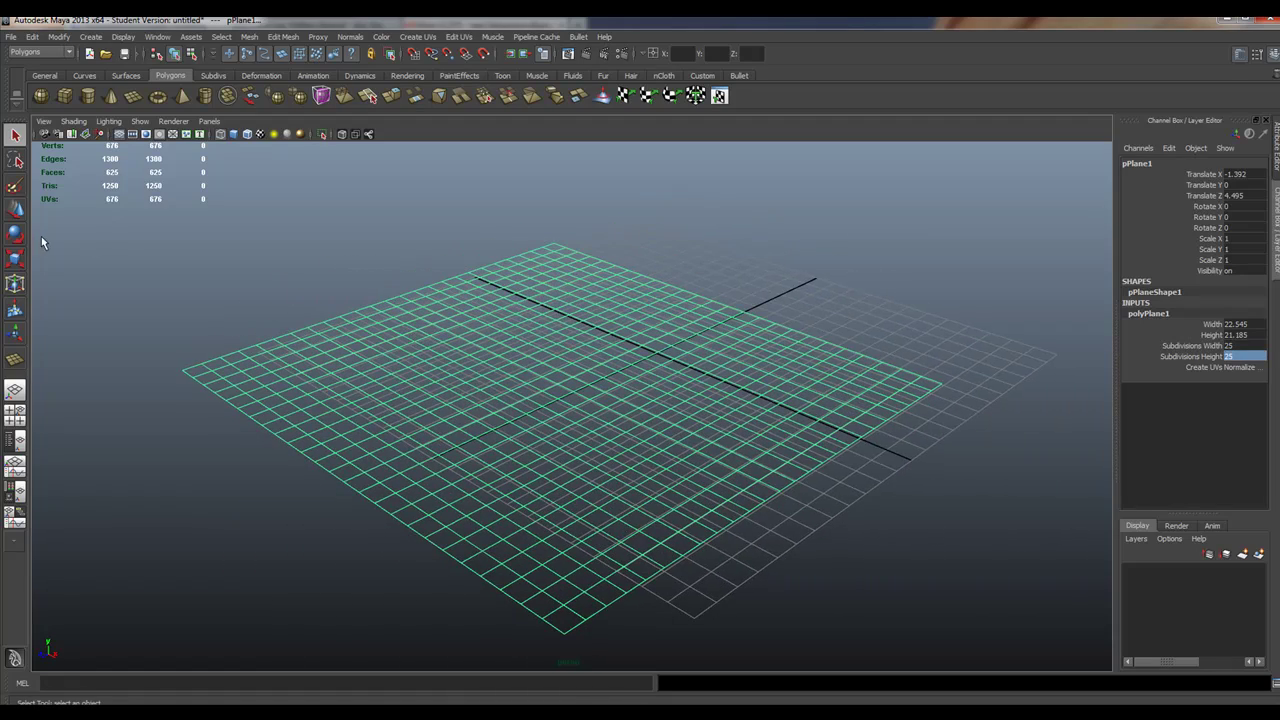
# - Raise the plane slightly to Y 0.293 and show it with solid shading
pyautogui.click(15, 209)
pyautogui.moveTo(557, 341); pyautogui.dragTo(558, 332)
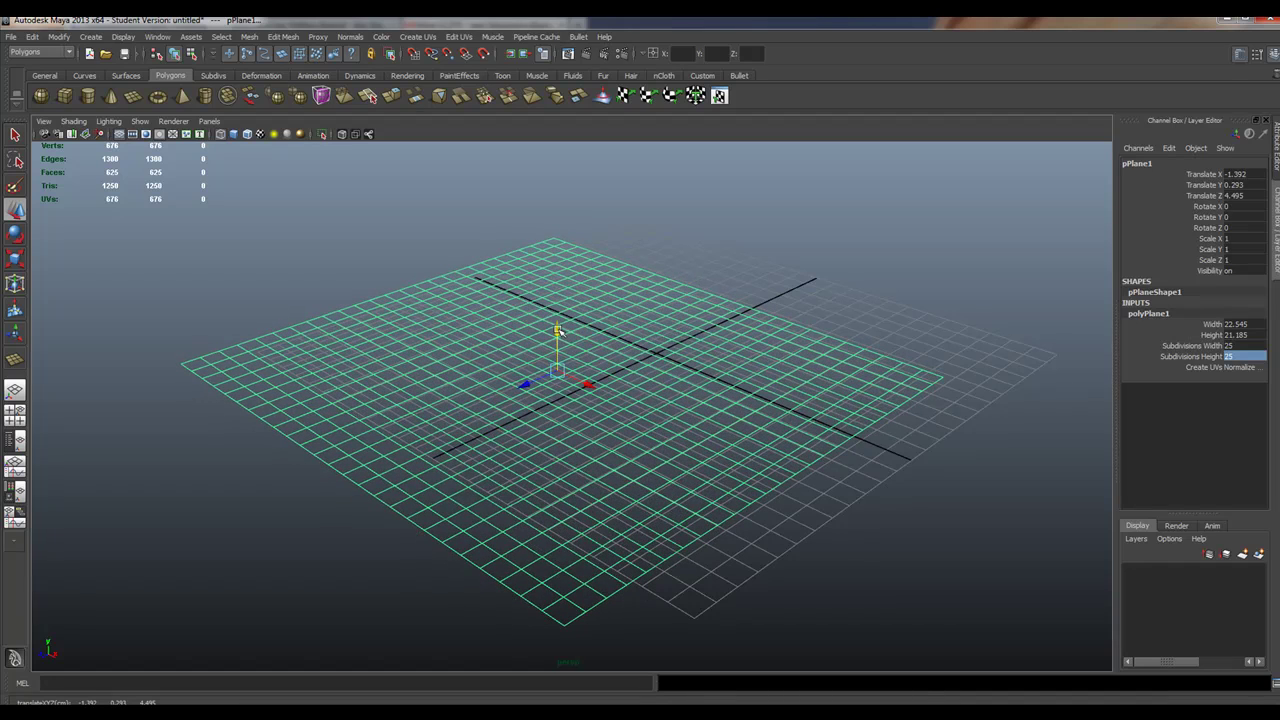
pyautogui.press('5')
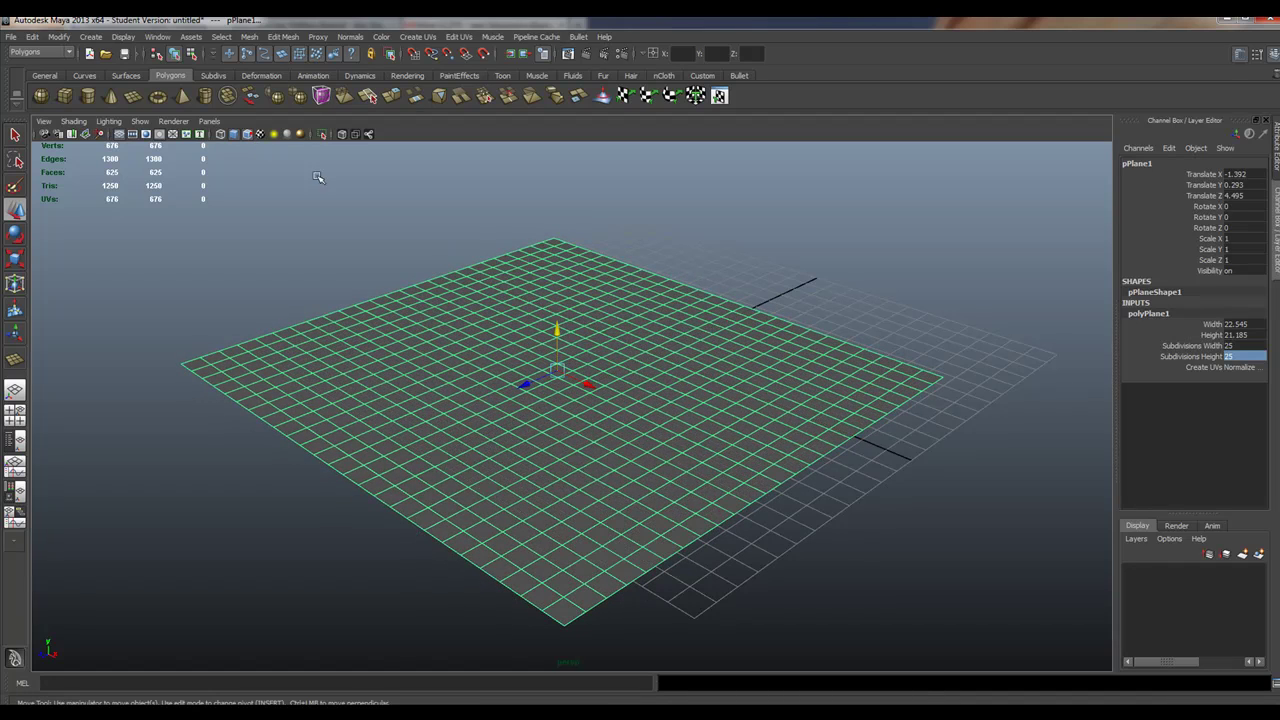
pyautogui.moveTo(745, 506)
pyautogui.keyDown('alt'); pyautogui.mouseDown()
pyautogui.moveTo(646, 509)
pyautogui.moveTo(751, 517)
pyautogui.moveTo(733, 505)
pyautogui.mouseUp(); pyautogui.keyUp('alt')
pyautogui.moveTo(655, 410)
pyautogui.keyDown('alt'); pyautogui.mouseDown()
pyautogui.moveTo(669, 410)
pyautogui.moveTo(664, 400)
pyautogui.mouseUp(); pyautogui.keyUp('alt')
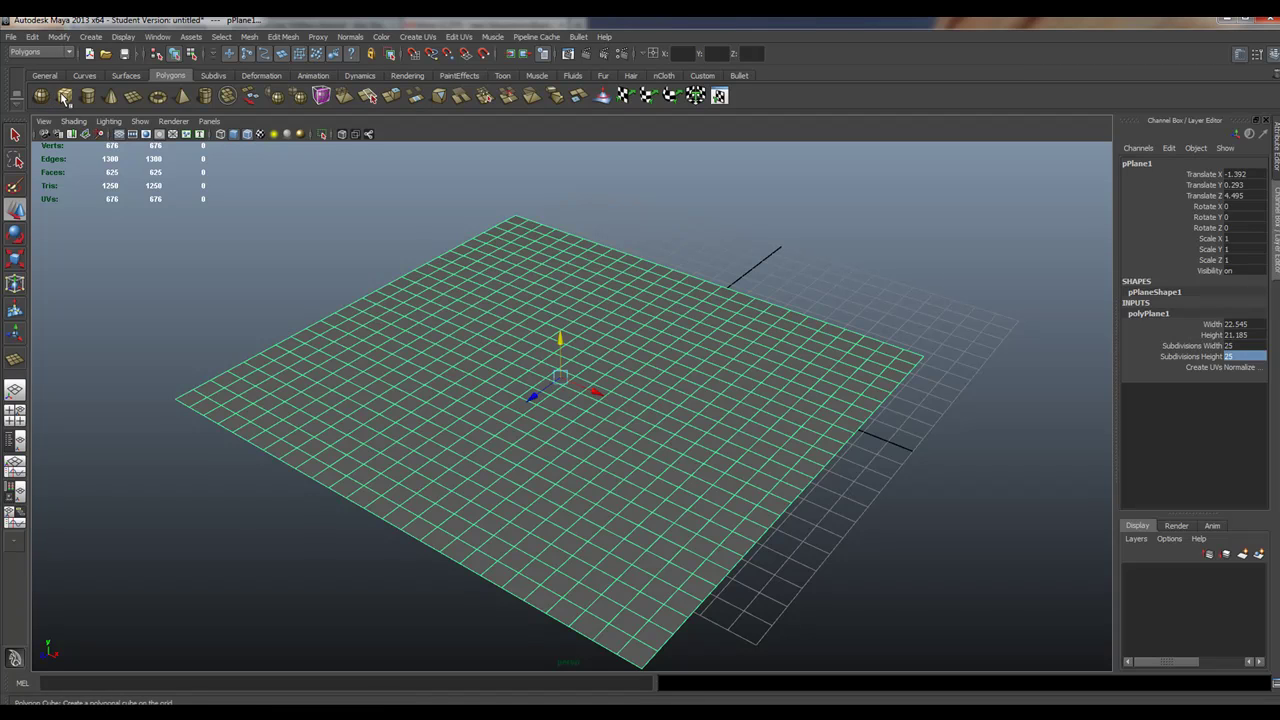
# - Draw a polygon box on the ground plane
pyautogui.click(67, 96)
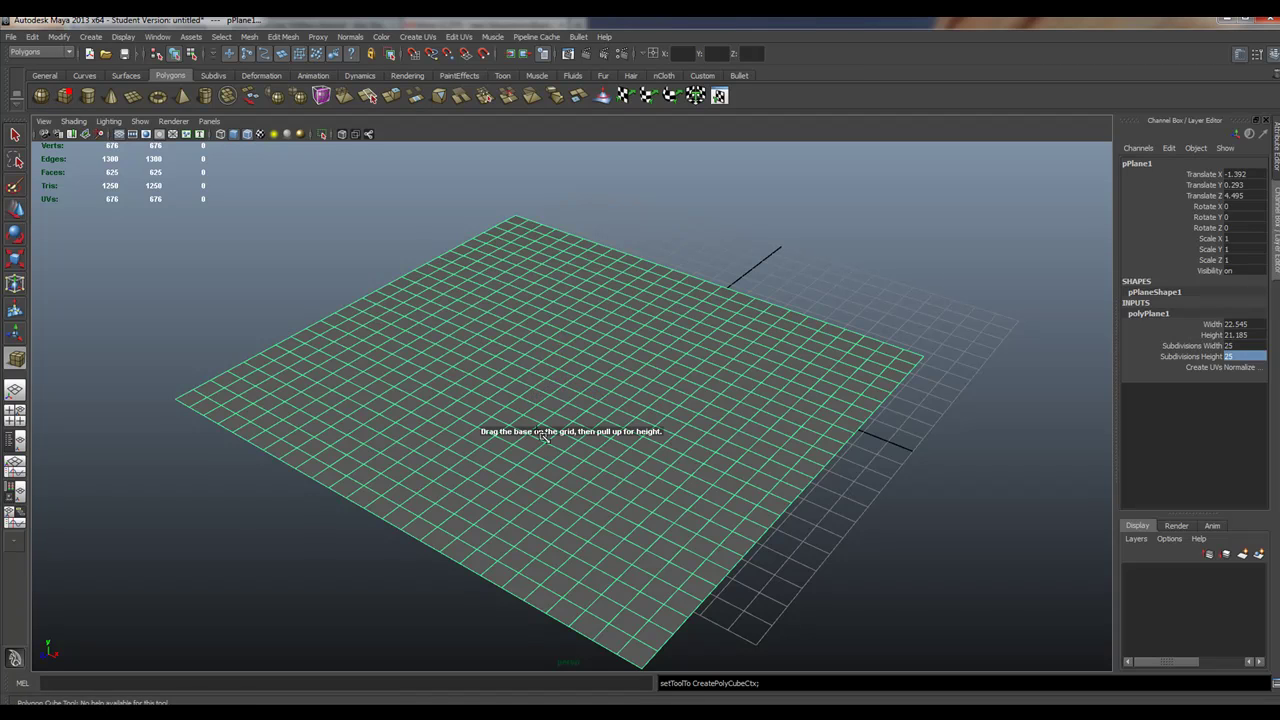
pyautogui.click(418, 394)
pyautogui.moveTo(478, 467); pyautogui.dragTo(484, 480)
pyautogui.moveTo(466, 434); pyautogui.dragTo(445, 318)
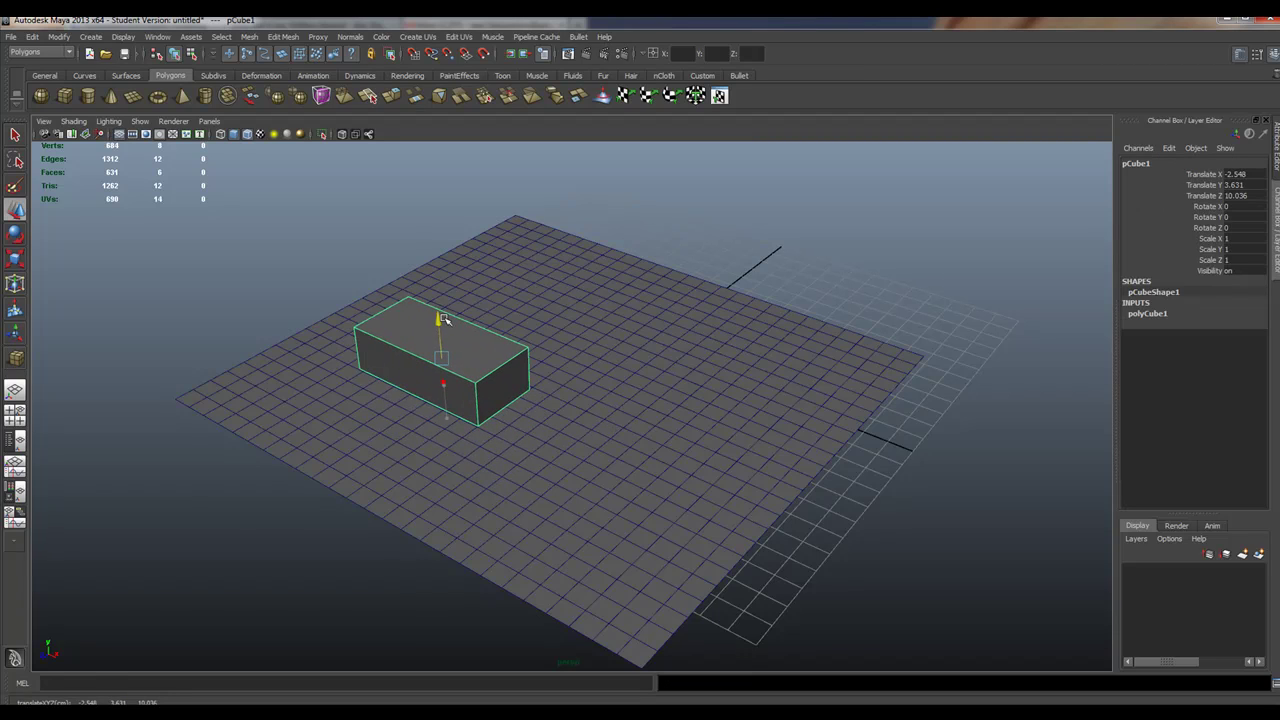
# - Scale the box along X into a near-cube, 5.919 × 1.821 × 2.811
pyautogui.click(15, 258)
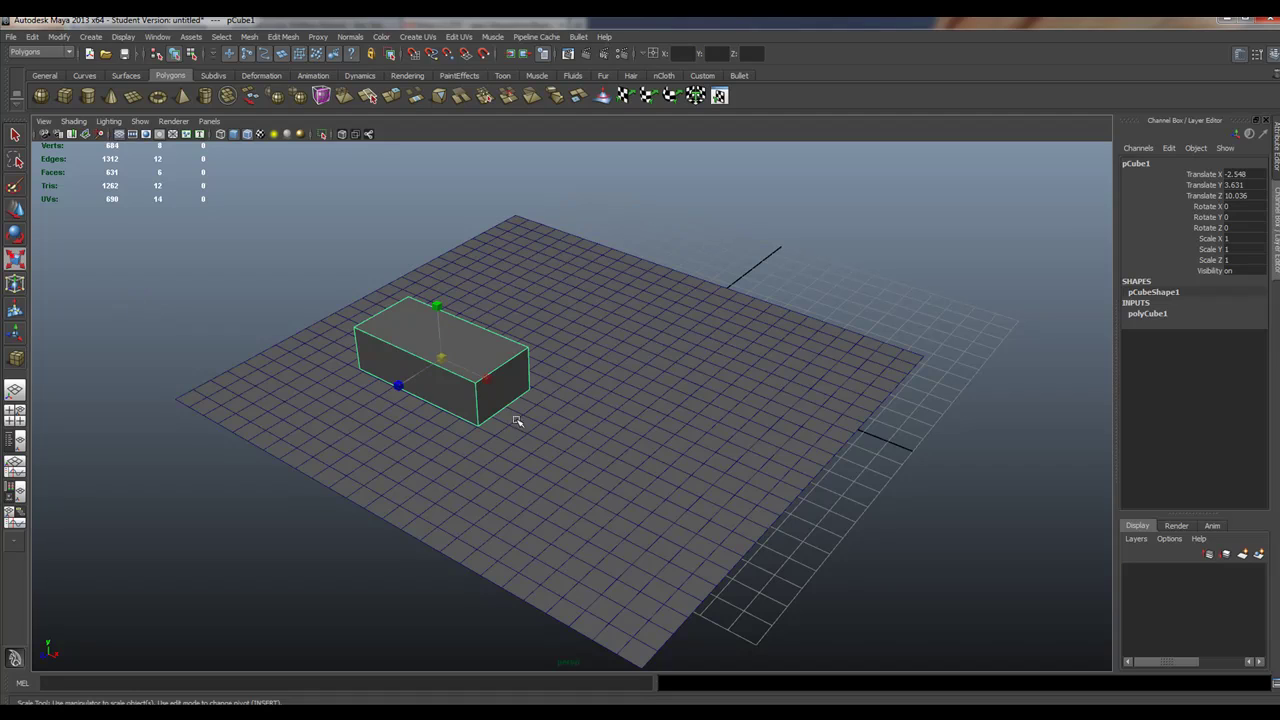
pyautogui.moveTo(484, 381); pyautogui.dragTo(398, 387)
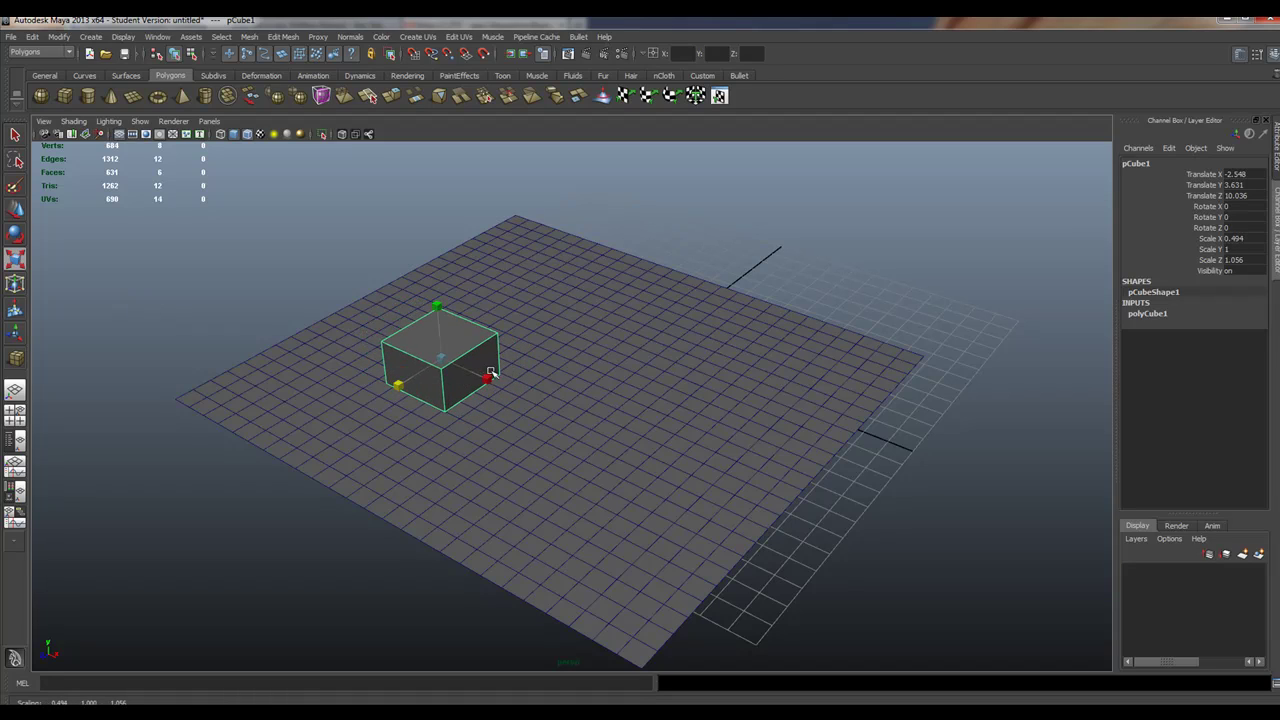
pyautogui.moveTo(487, 378); pyautogui.dragTo(491, 372)
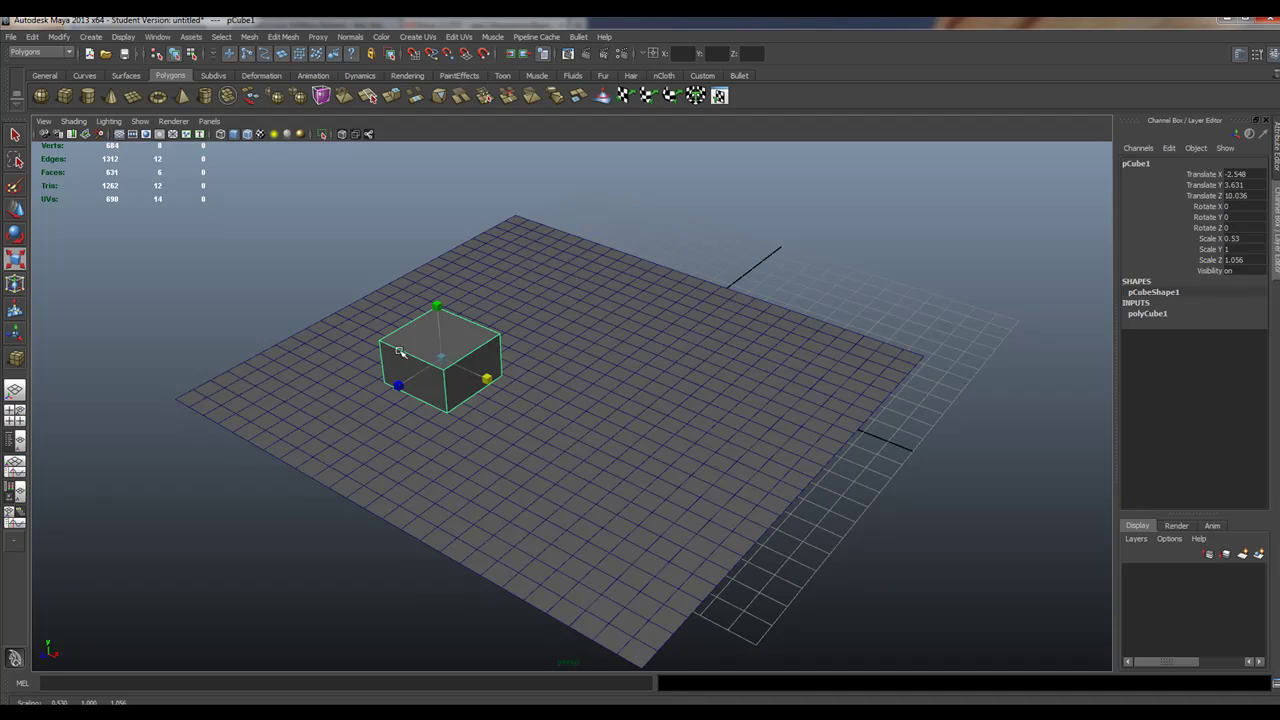
# - Set the cube's width, height and depth subdivisions to 6 each
pyautogui.click(1160, 318)
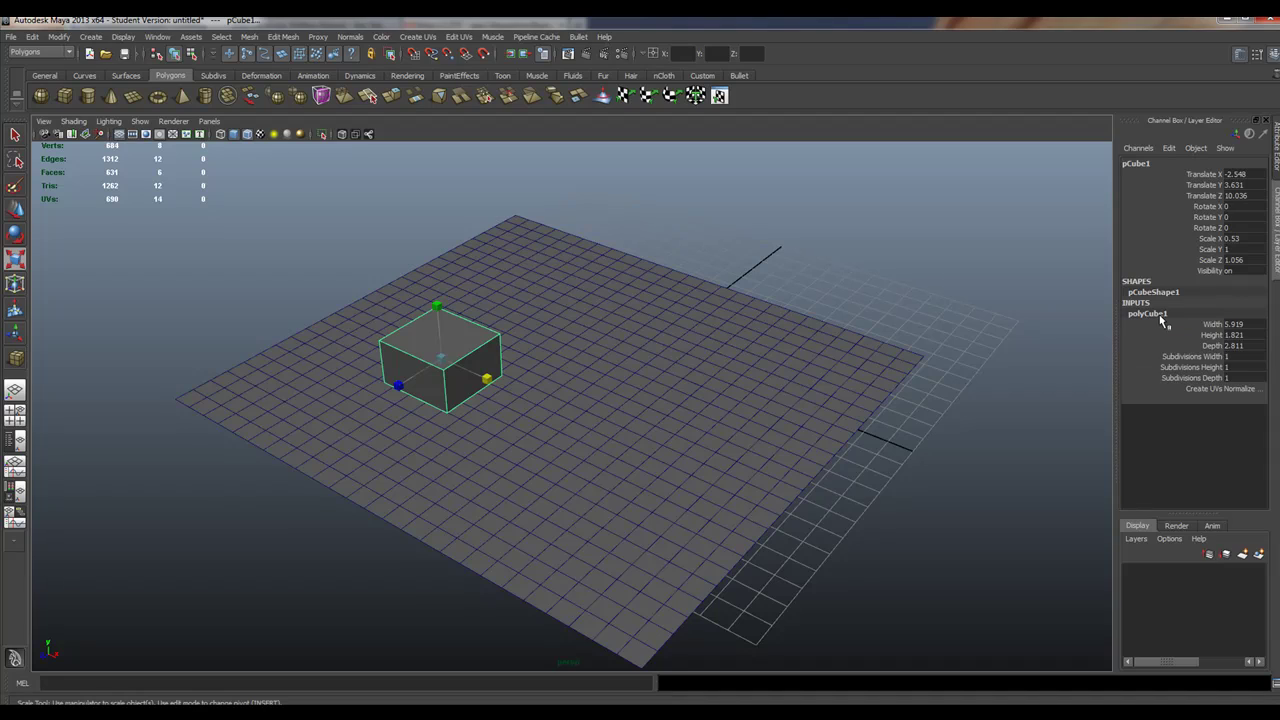
pyautogui.doubleClick(1235, 357)
pyautogui.write('6')
pyautogui.press('Tab')
pyautogui.write('6')
pyautogui.press('Tab')
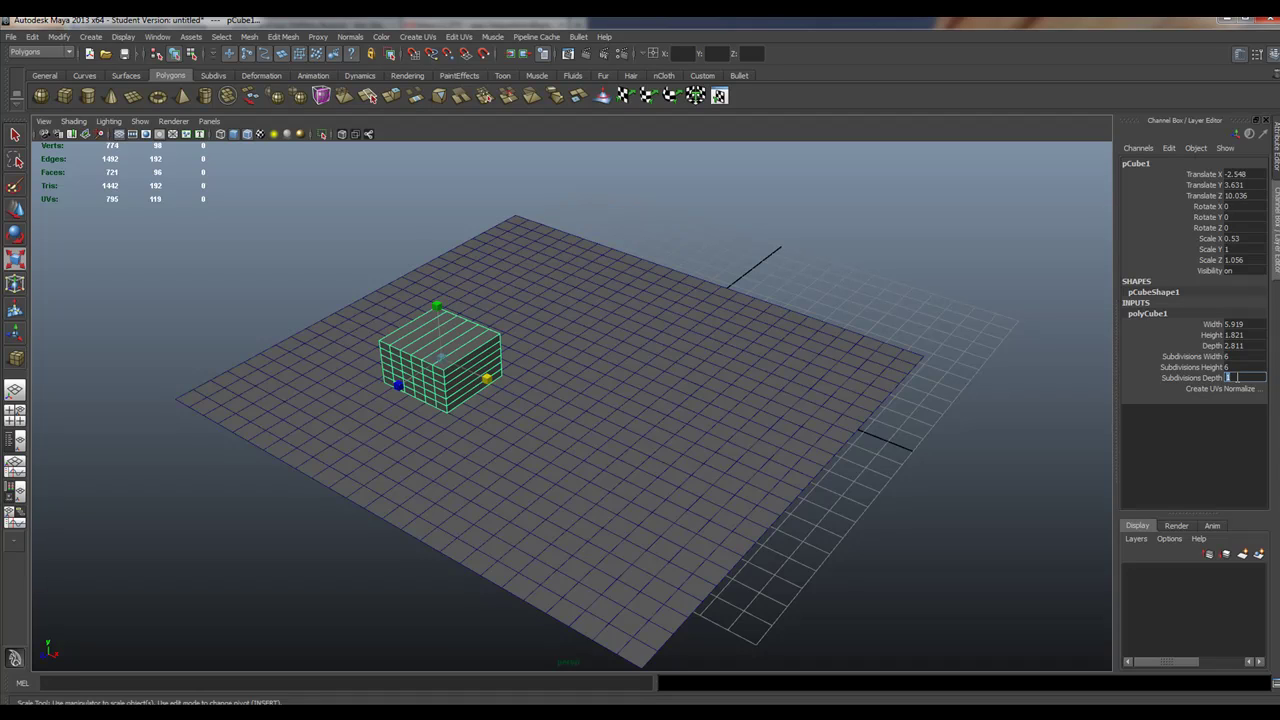
pyautogui.write('6')
pyautogui.press('Return')
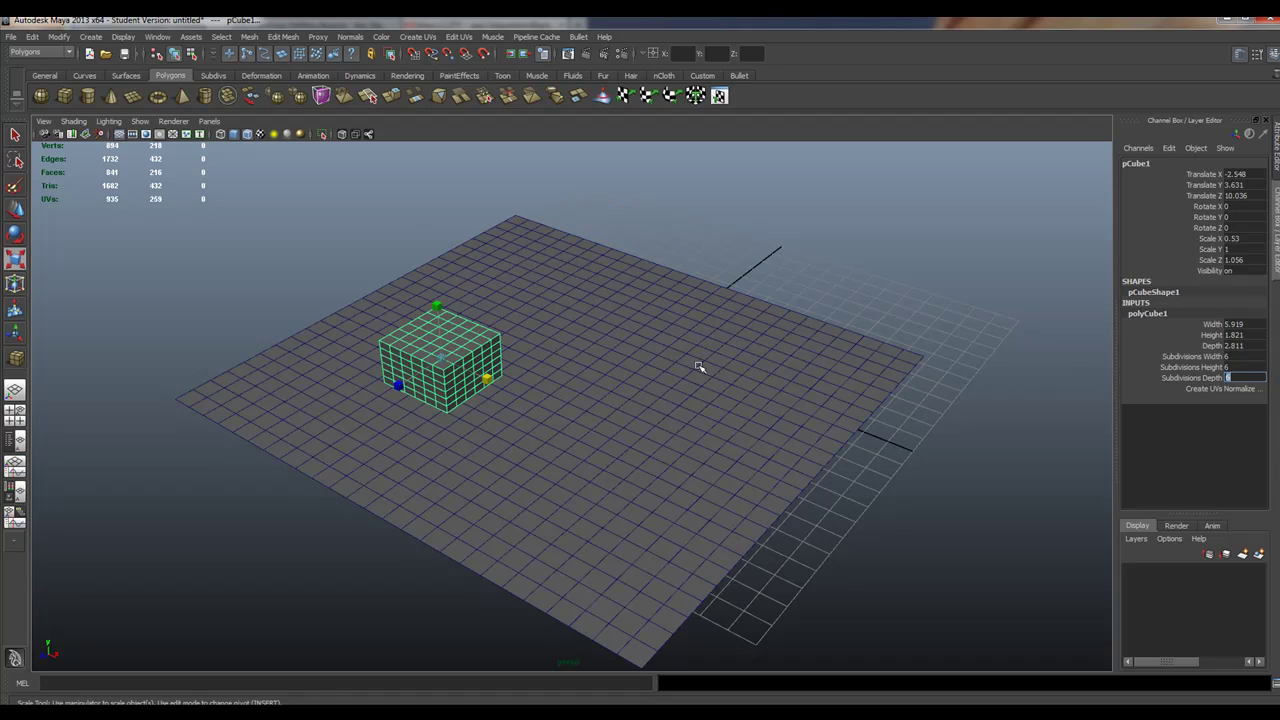
pyautogui.keyDown('alt'); pyautogui.moveTo(364, 354); pyautogui.dragTo(737, 350); pyautogui.keyUp('alt')
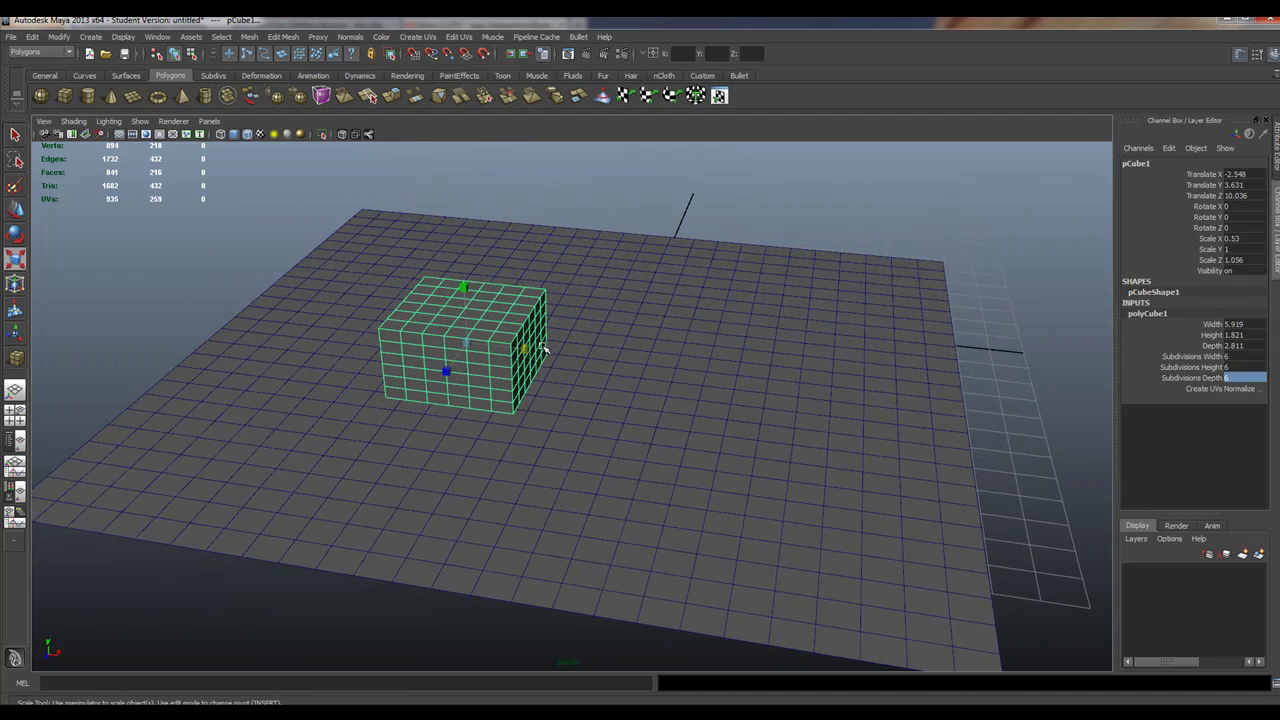
pyautogui.moveTo(541, 347)
pyautogui.keyDown('alt'); pyautogui.mouseDown()
pyautogui.moveTo(503, 357)
pyautogui.moveTo(543, 354)
pyautogui.mouseUp(); pyautogui.keyUp('alt')
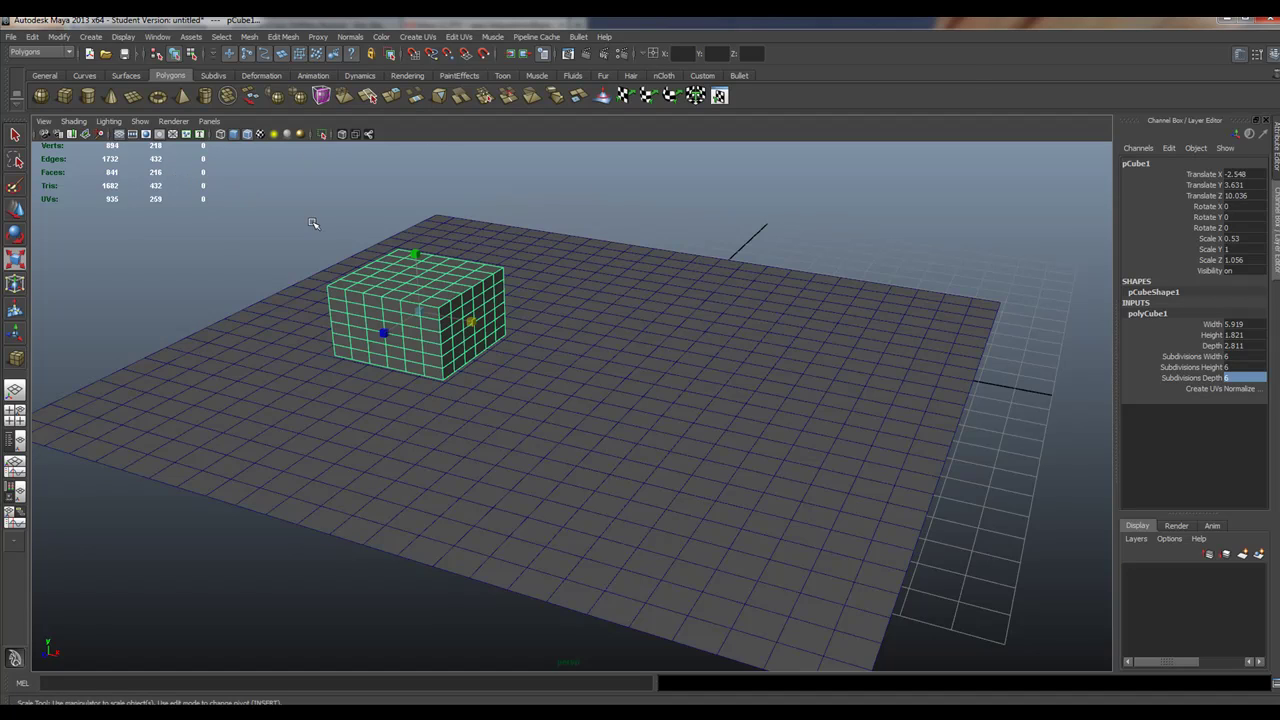
# - Apply Mesh > Smooth to the subdivided cube
pyautogui.click(249, 37)
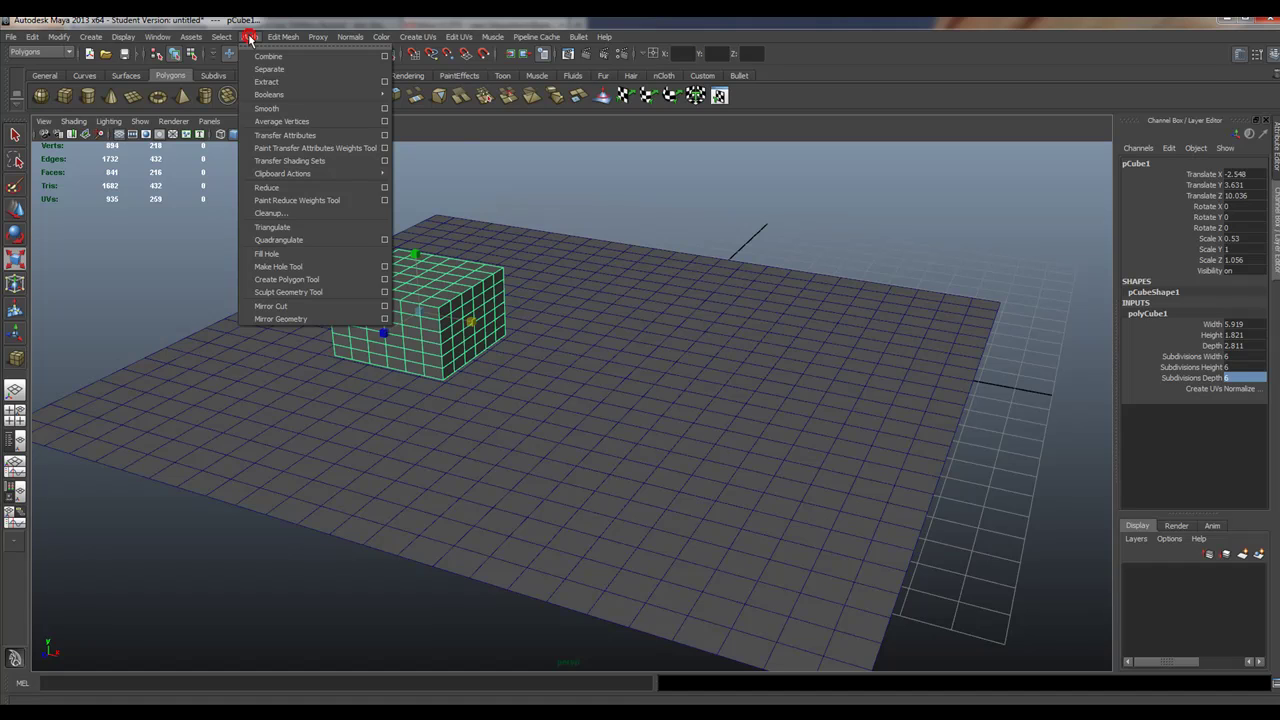
pyautogui.click(268, 108)
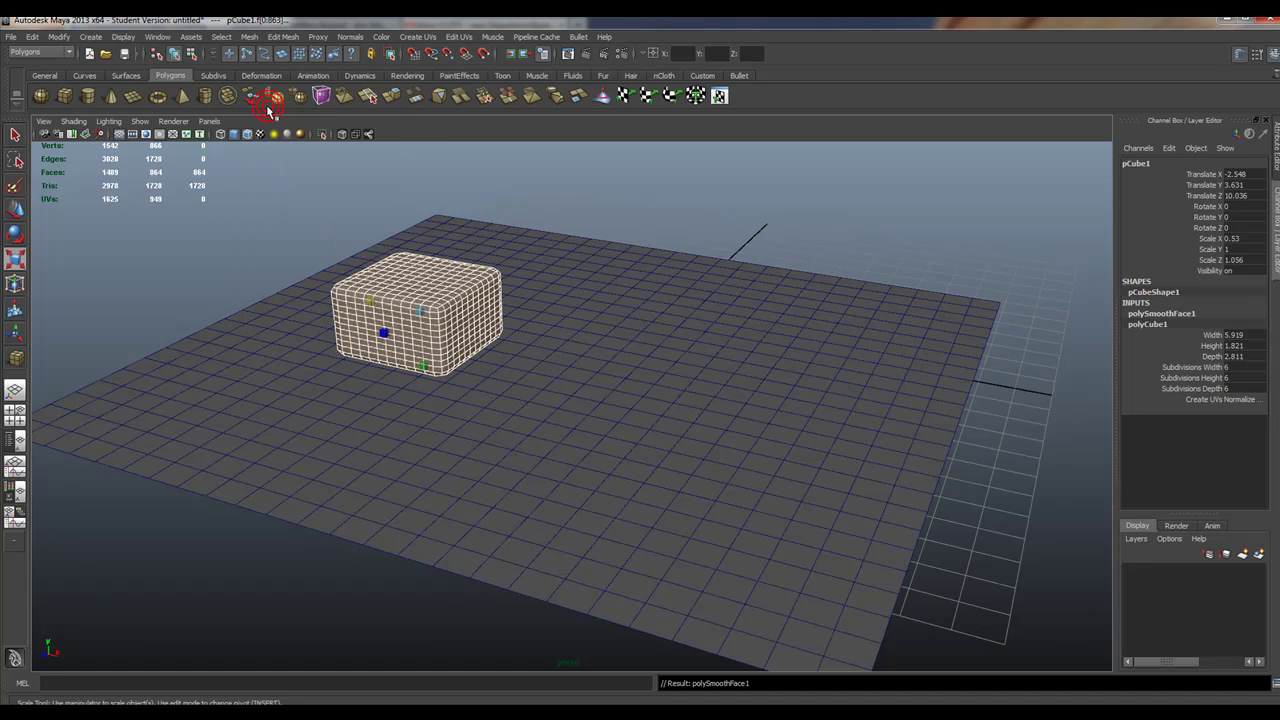
pyautogui.keyDown('alt'); pyautogui.moveTo(481, 377); pyautogui.dragTo(586, 438); pyautogui.keyUp('alt')
# - Switch the cube to vertex mode and select all its vertices
pyautogui.press('r')
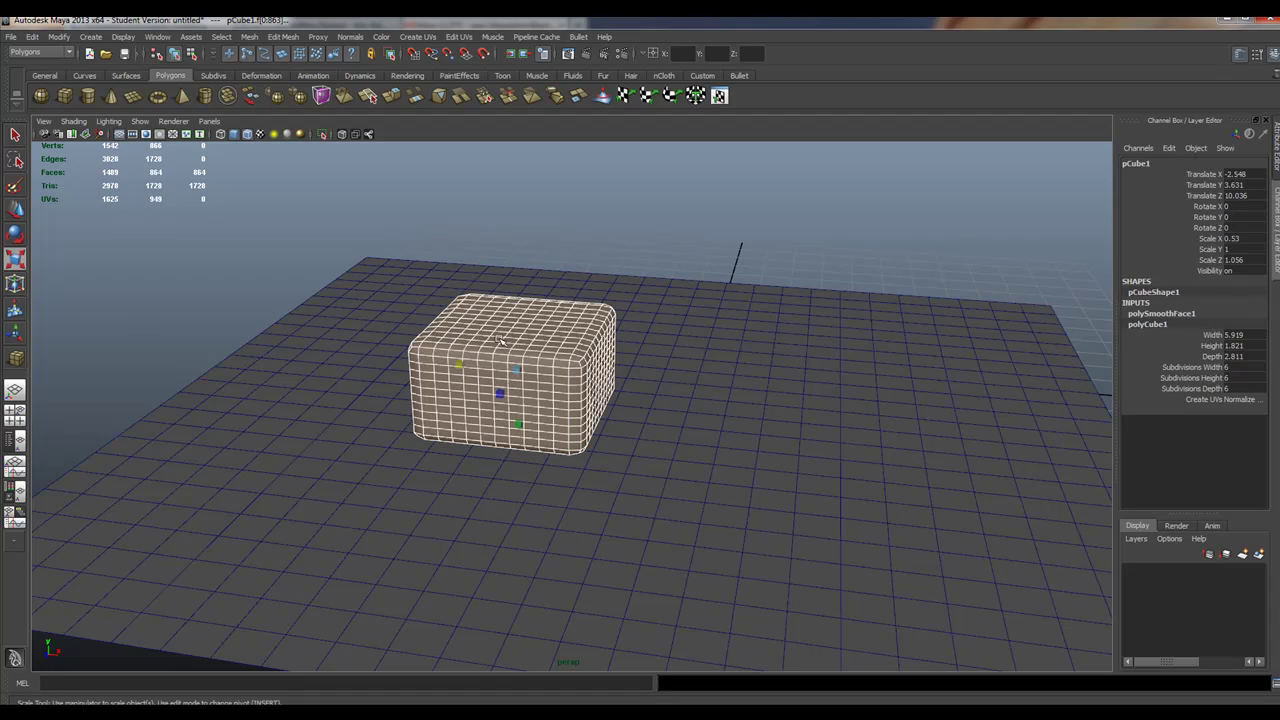
pyautogui.rightClick(545, 333)
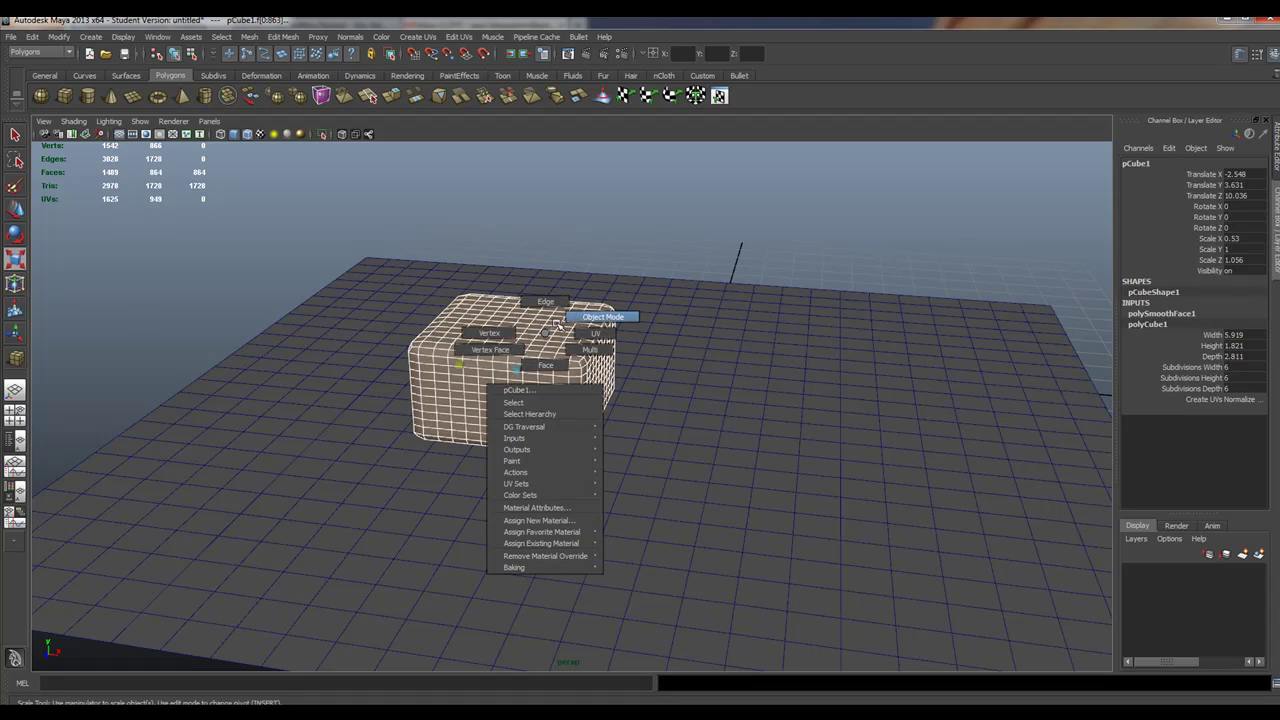
pyautogui.click(495, 334)
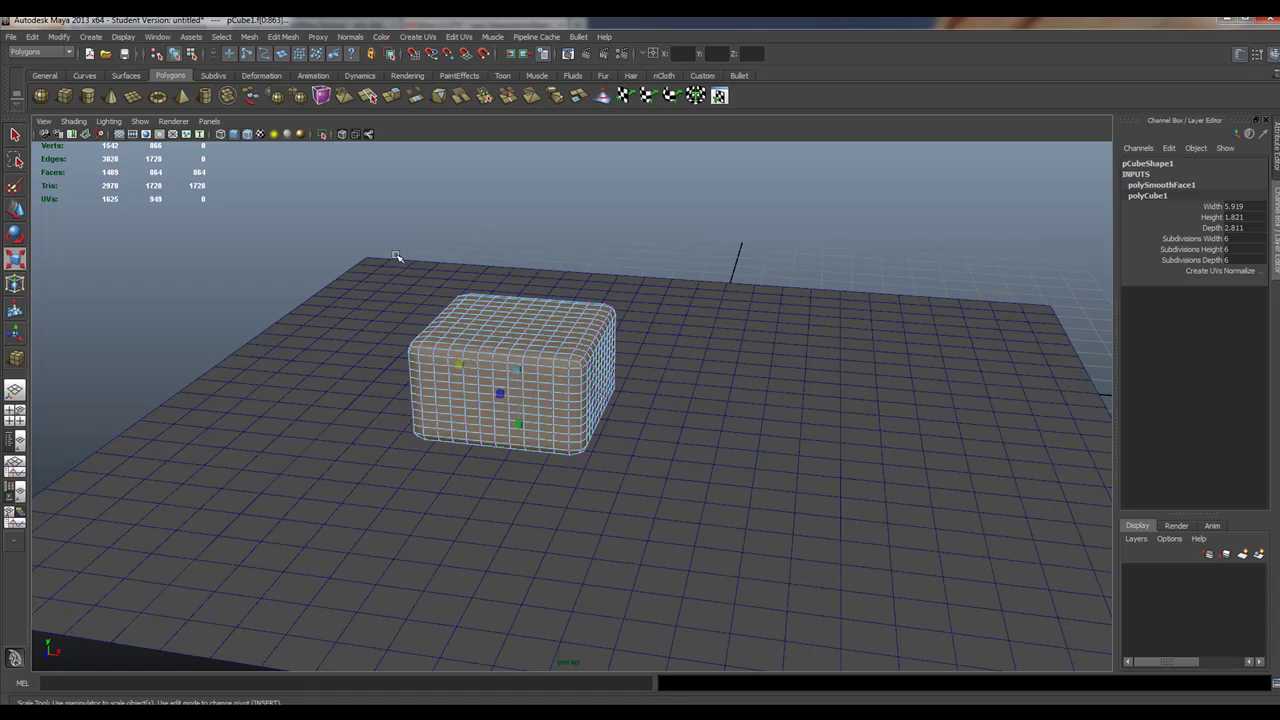
pyautogui.moveTo(396, 256); pyautogui.dragTo(700, 408)
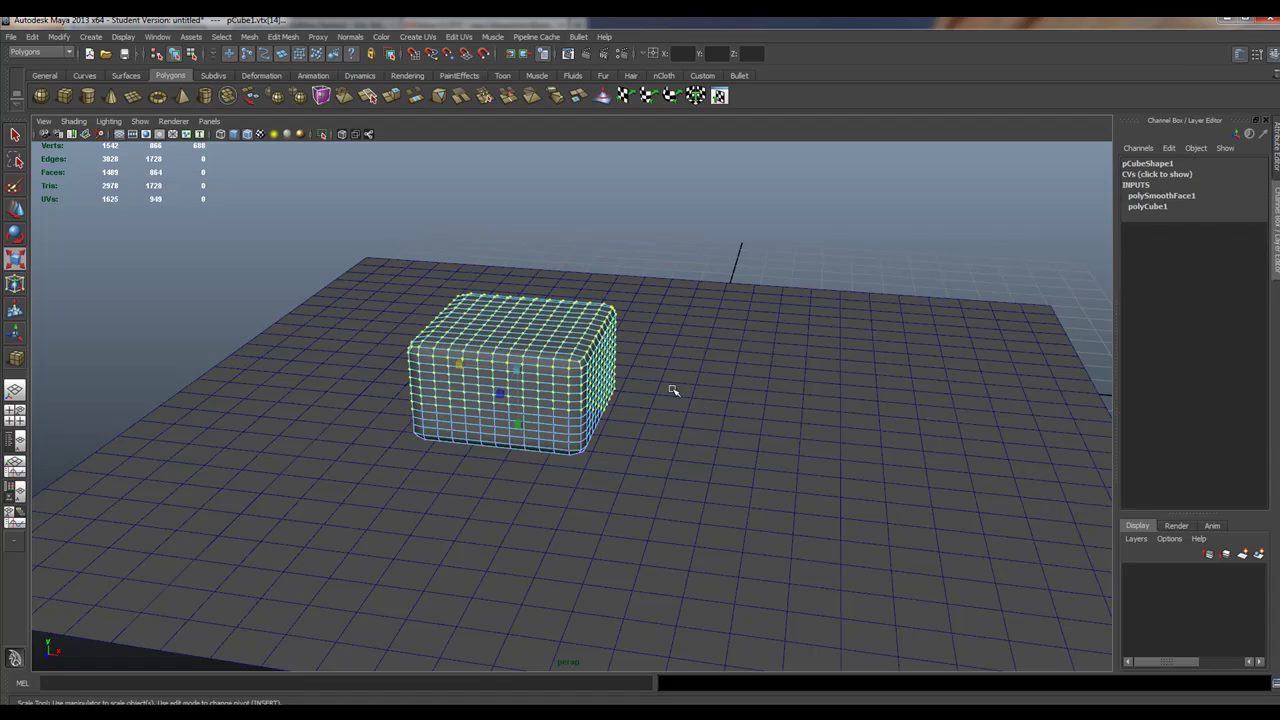
# - Soft-modify the cube: lift its top and corner, push out right side, bottom edge, left end
pyautogui.click(15, 311)
pyautogui.moveTo(517, 326); pyautogui.dragTo(511, 300)
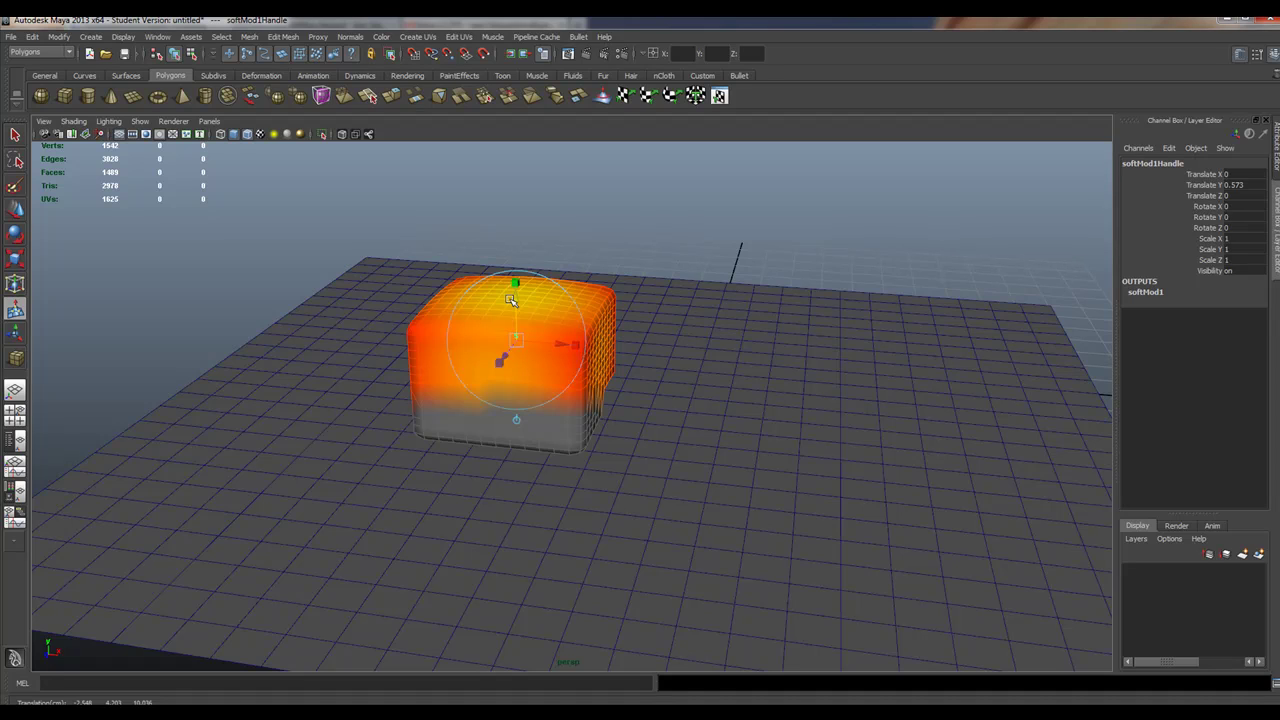
pyautogui.click(590, 310)
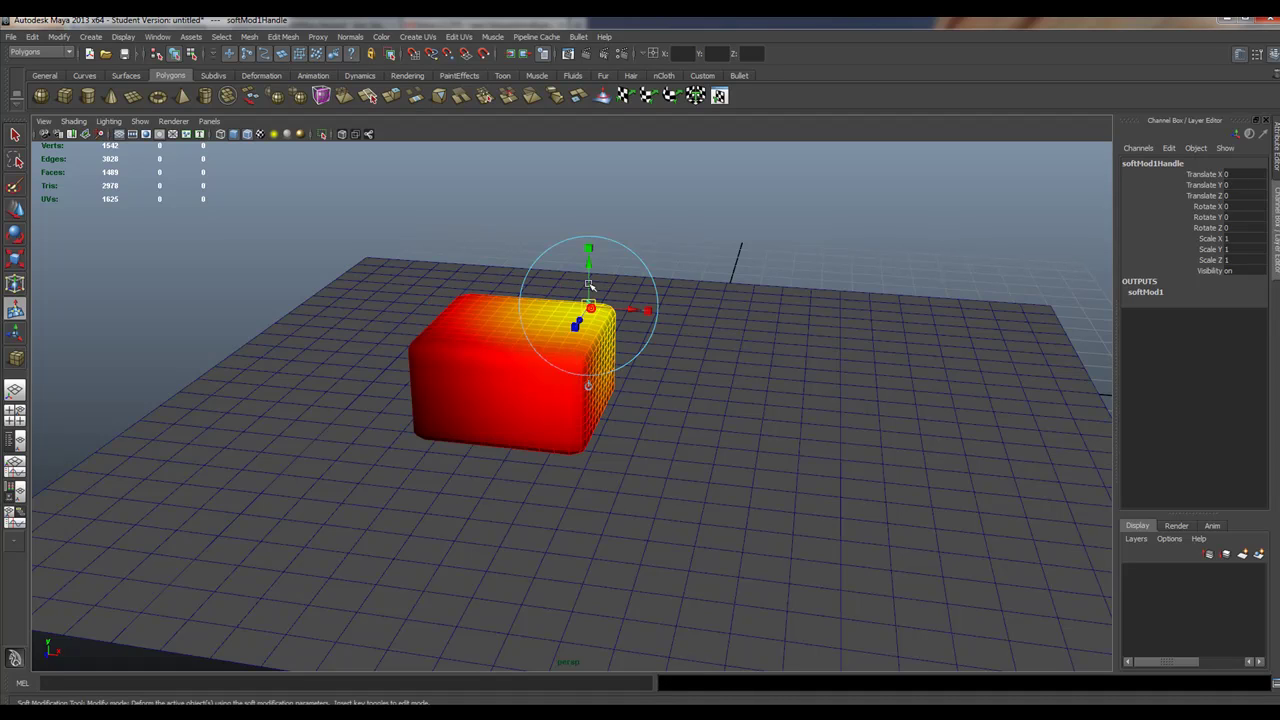
pyautogui.moveTo(590, 286); pyautogui.dragTo(565, 172)
pyautogui.click(616, 327)
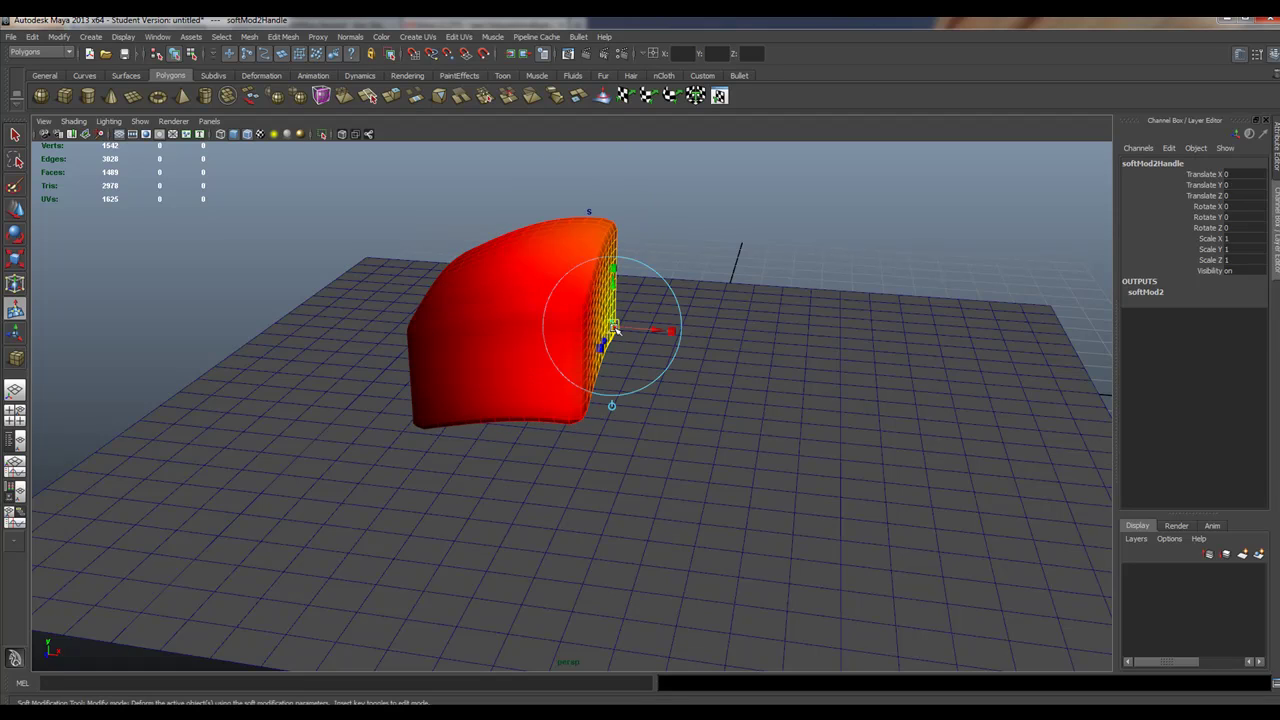
pyautogui.moveTo(655, 336); pyautogui.dragTo(810, 343)
pyautogui.click(655, 430)
pyautogui.moveTo(652, 430); pyautogui.dragTo(650, 502)
pyautogui.click(426, 428)
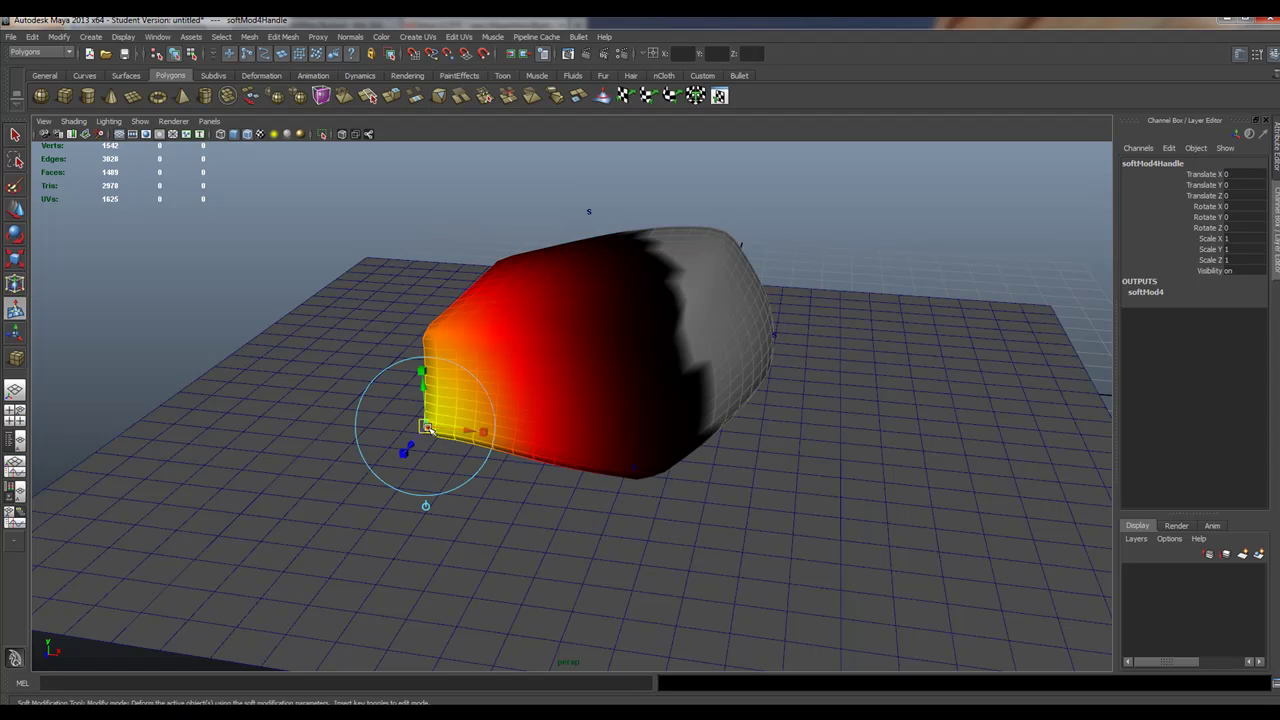
pyautogui.moveTo(420, 445); pyautogui.dragTo(392, 481)
# - Raise a dome on the mesh top and shape it into an off-centre peak
pyautogui.click(556, 272)
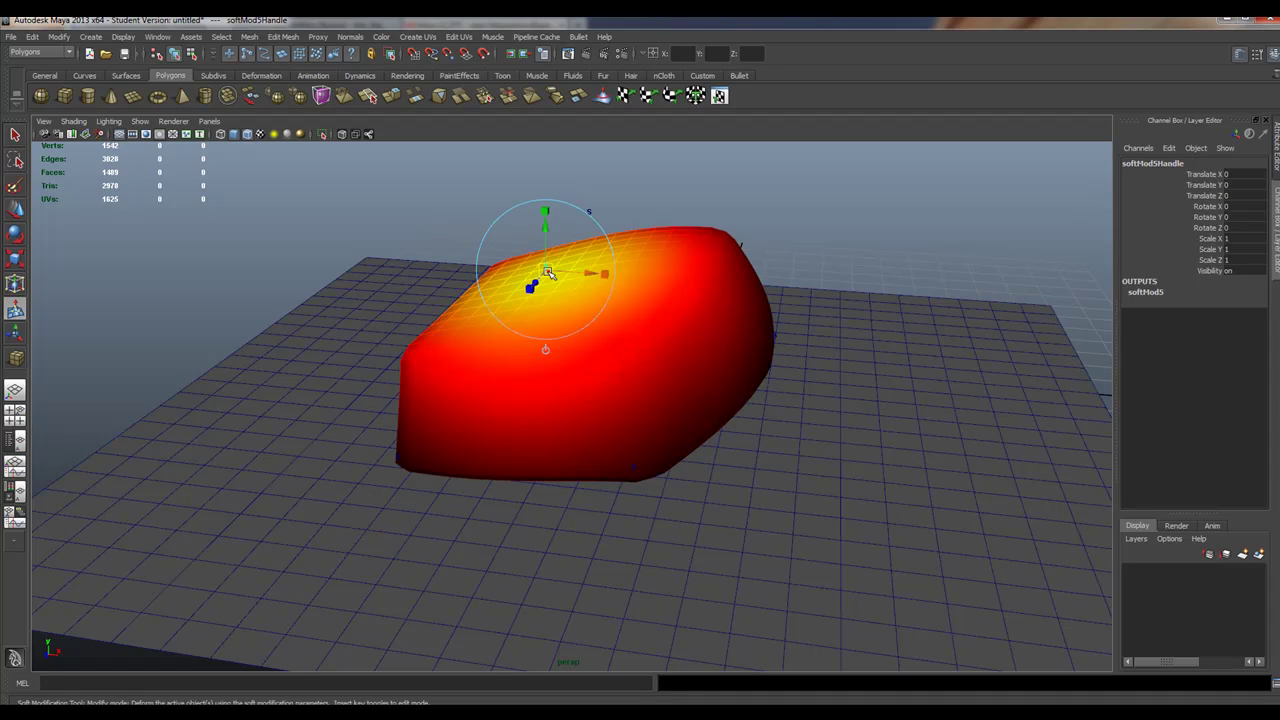
pyautogui.moveTo(550, 270)
pyautogui.mouseDown()
pyautogui.moveTo(545, 220)
pyautogui.moveTo(545, 245)
pyautogui.mouseUp()
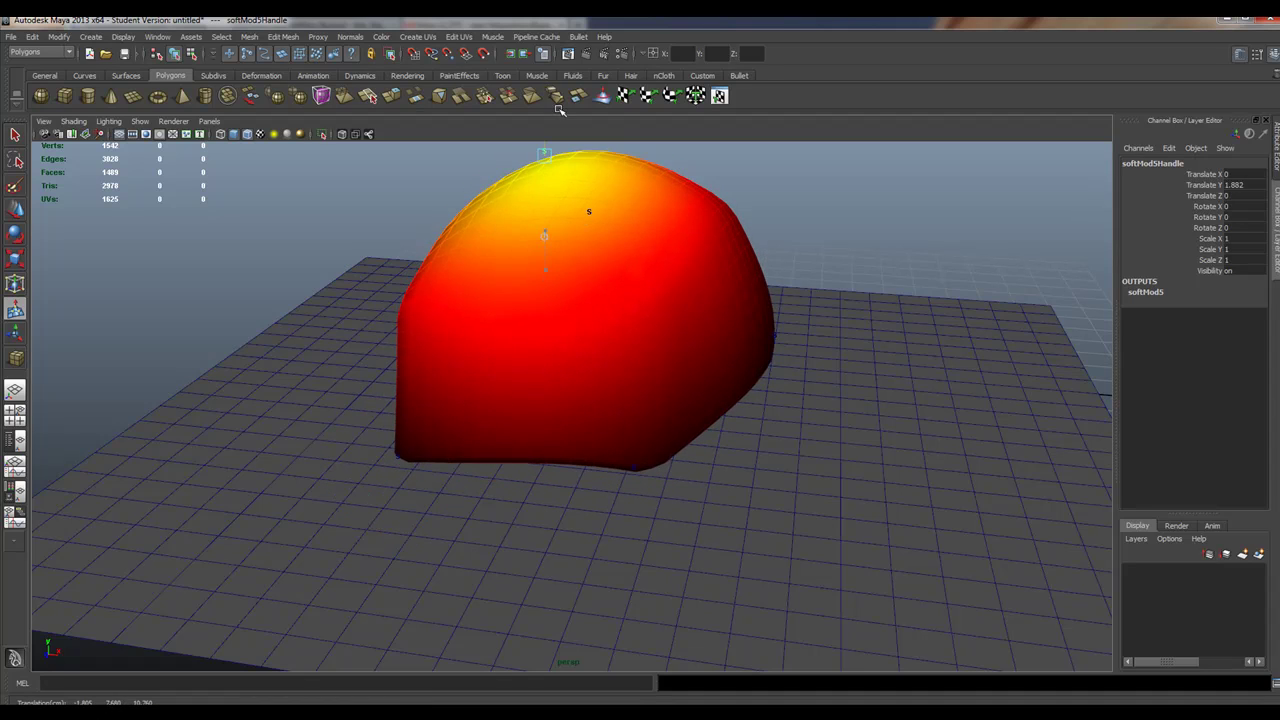
pyautogui.keyDown('alt'); pyautogui.moveTo(634, 357); pyautogui.dragTo(566, 358); pyautogui.keyUp('alt')
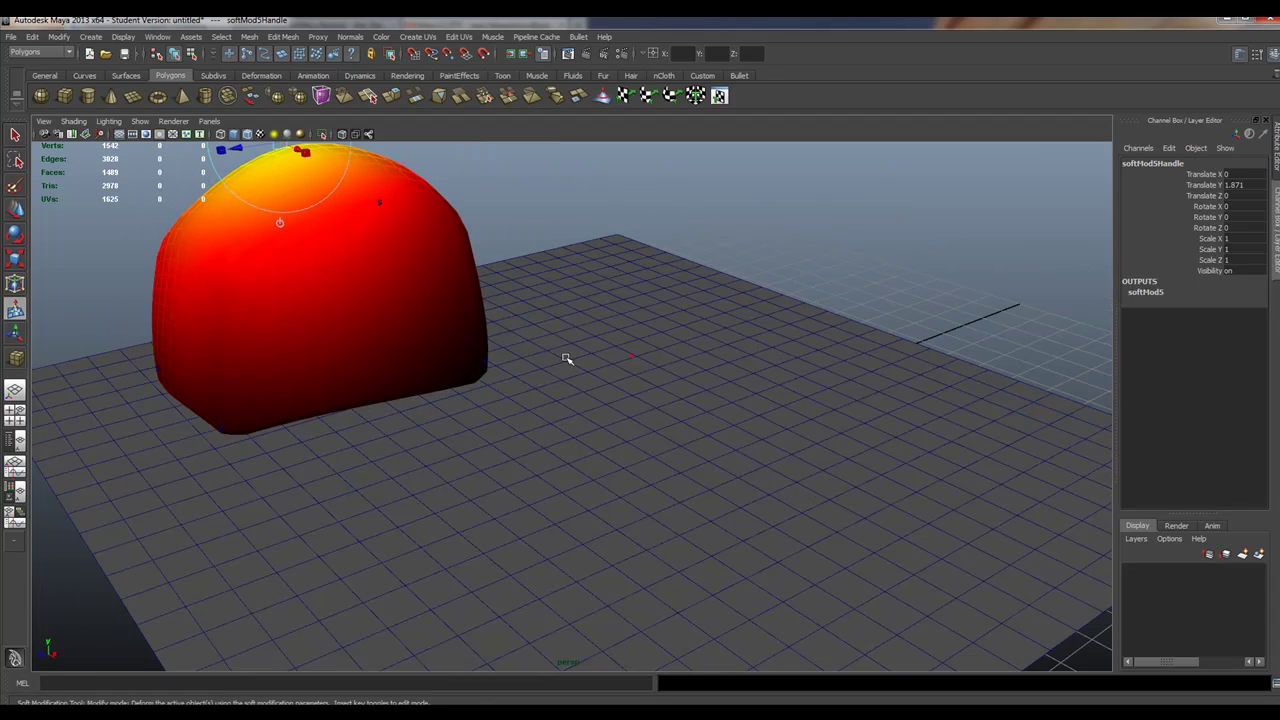
pyautogui.click(452, 213)
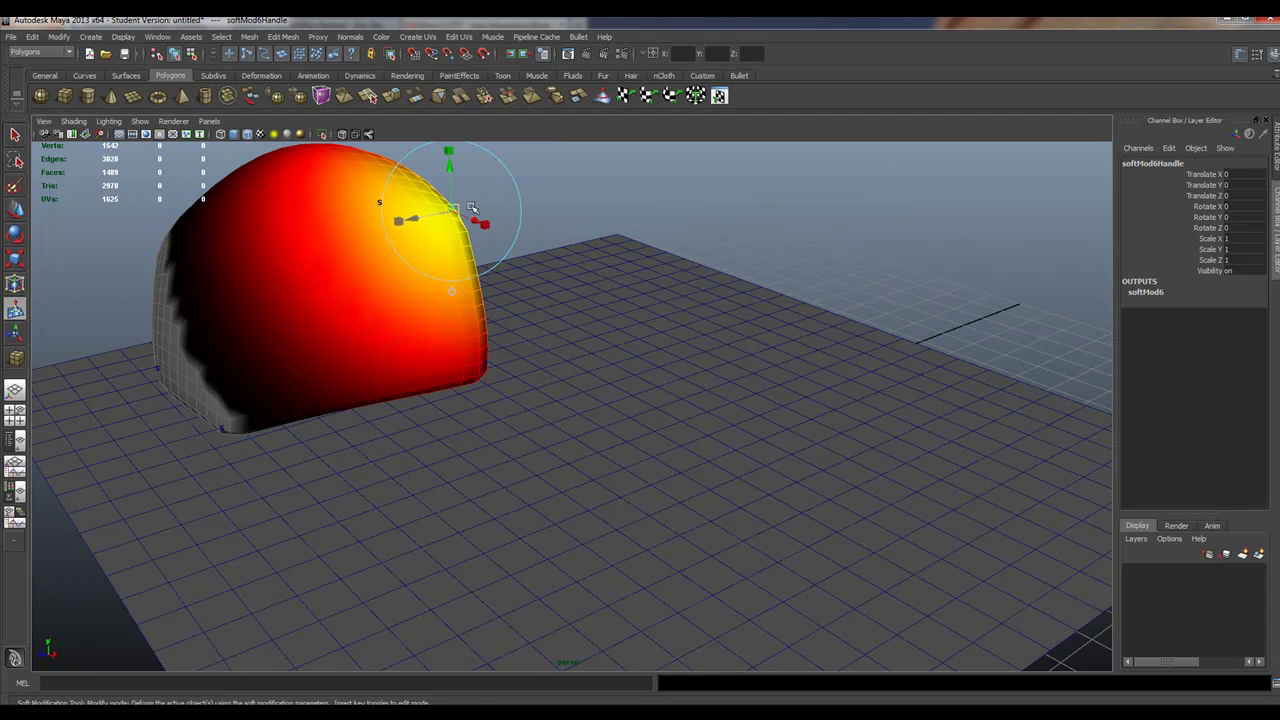
pyautogui.moveTo(412, 220); pyautogui.dragTo(397, 263)
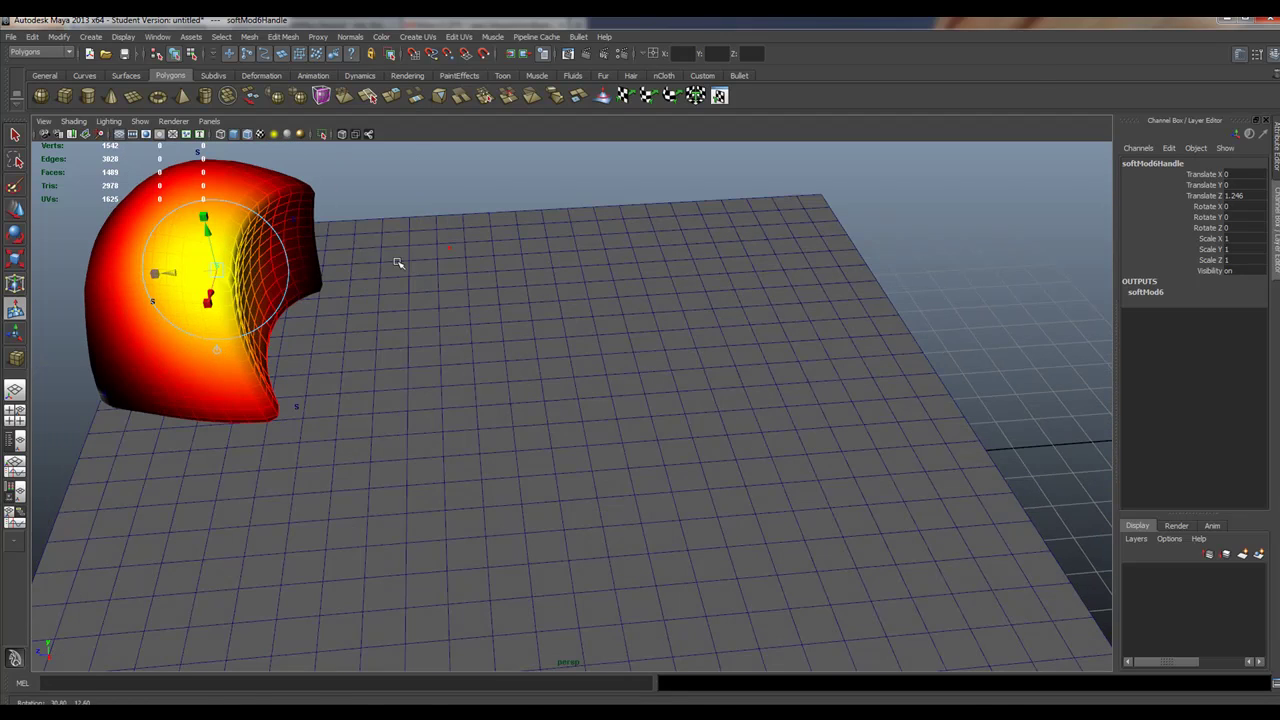
pyautogui.keyDown('alt'); pyautogui.moveTo(317, 299); pyautogui.dragTo(374, 404); pyautogui.keyUp('alt')
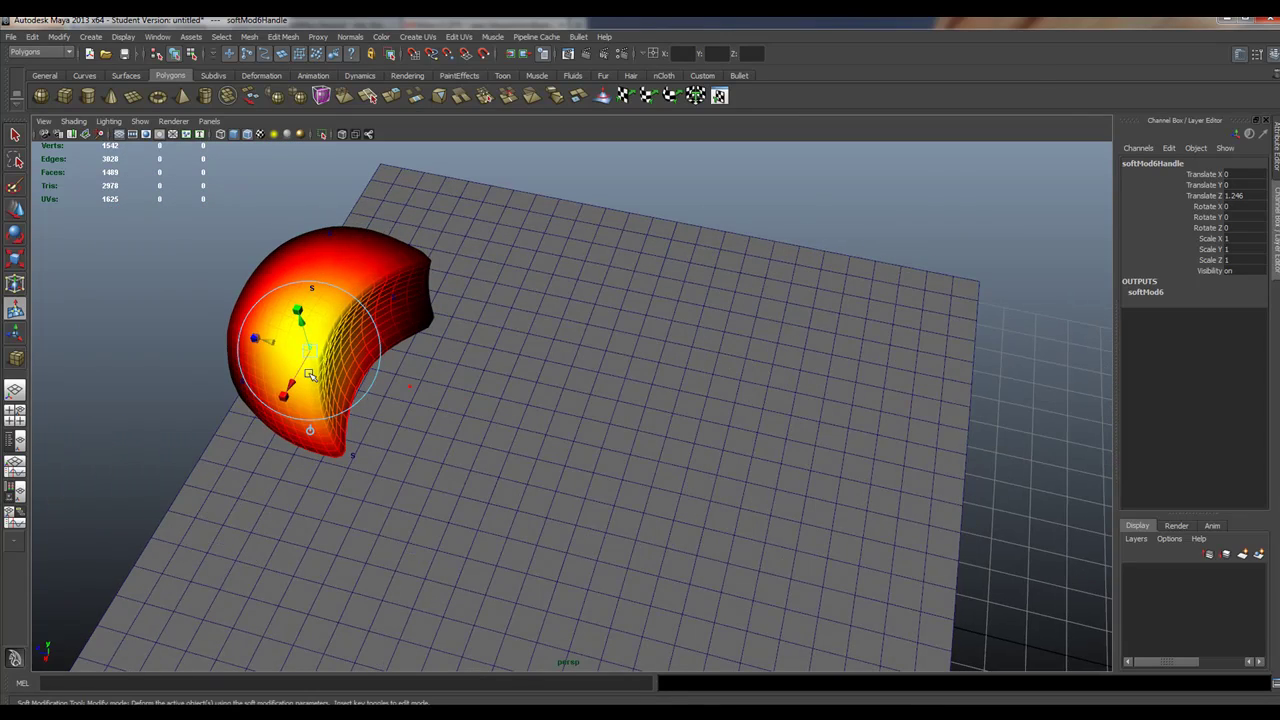
pyautogui.hotkey('ctrl', 'z')
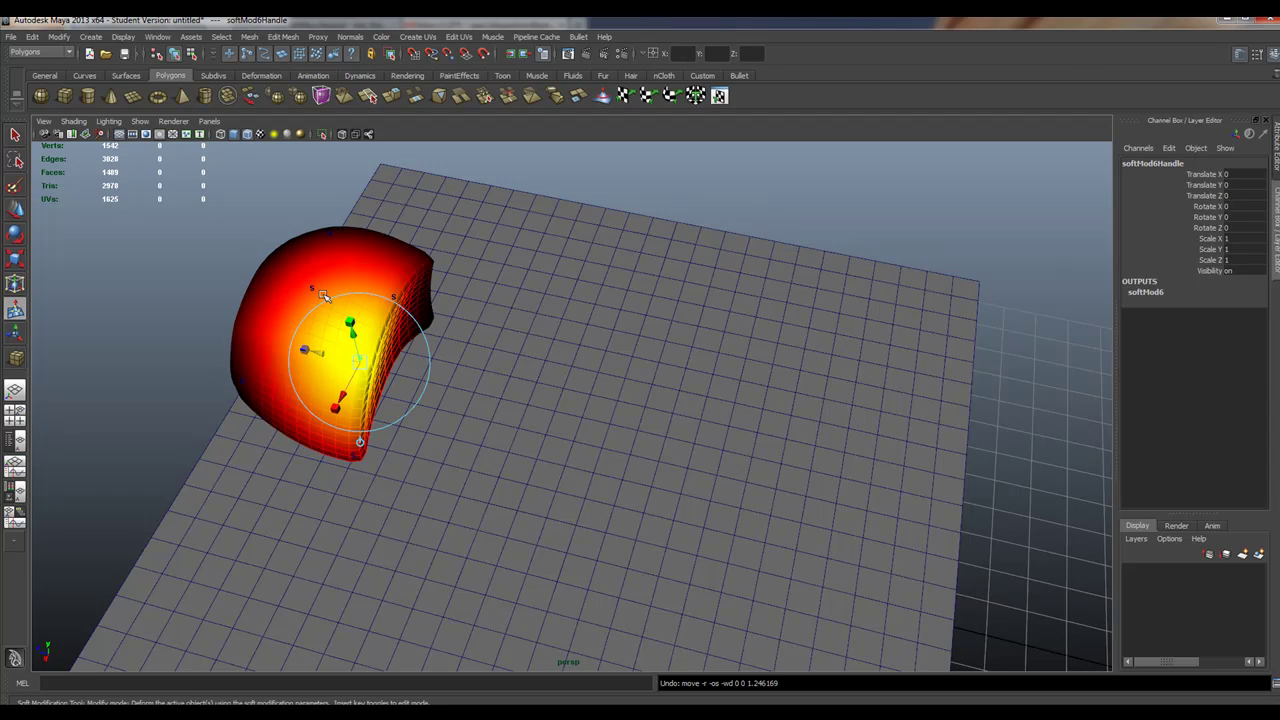
pyautogui.moveTo(360, 443); pyautogui.dragTo(310, 478)
pyautogui.click(359, 444)
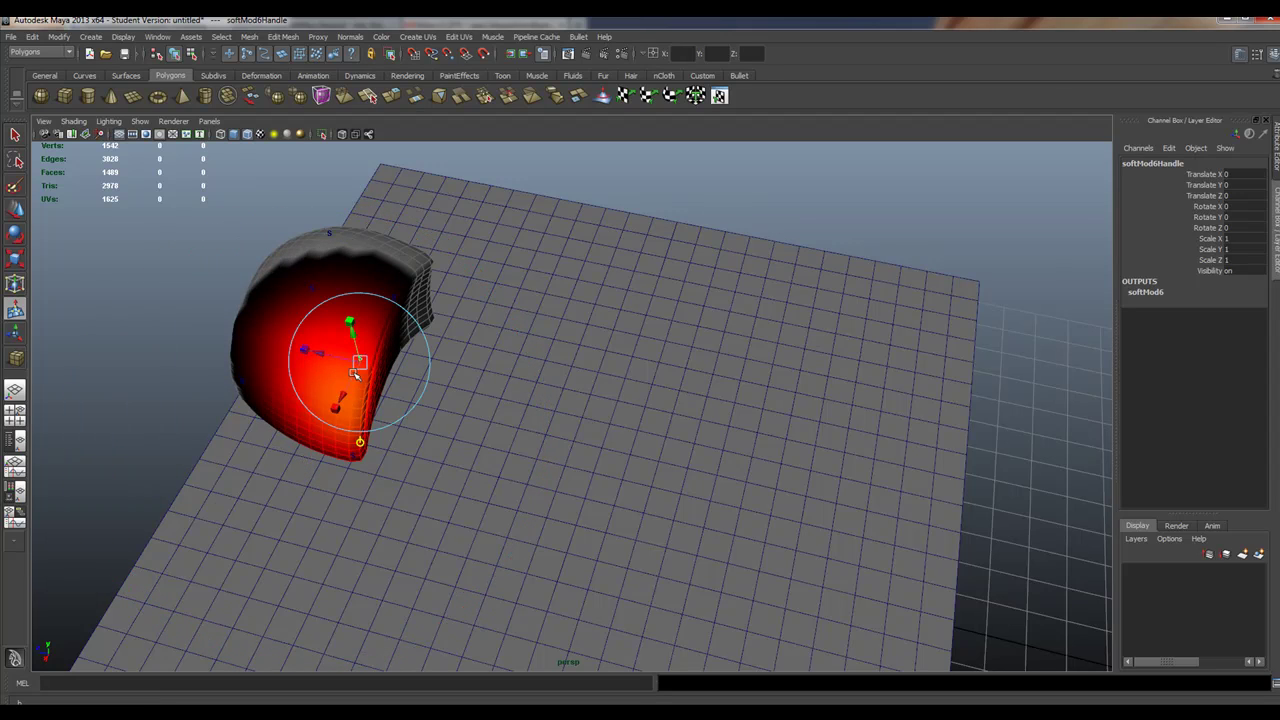
pyautogui.moveTo(341, 407); pyautogui.dragTo(357, 428)
# - Stretch the dome to the right and pull two sides of the mesh leftward
pyautogui.click(410, 336)
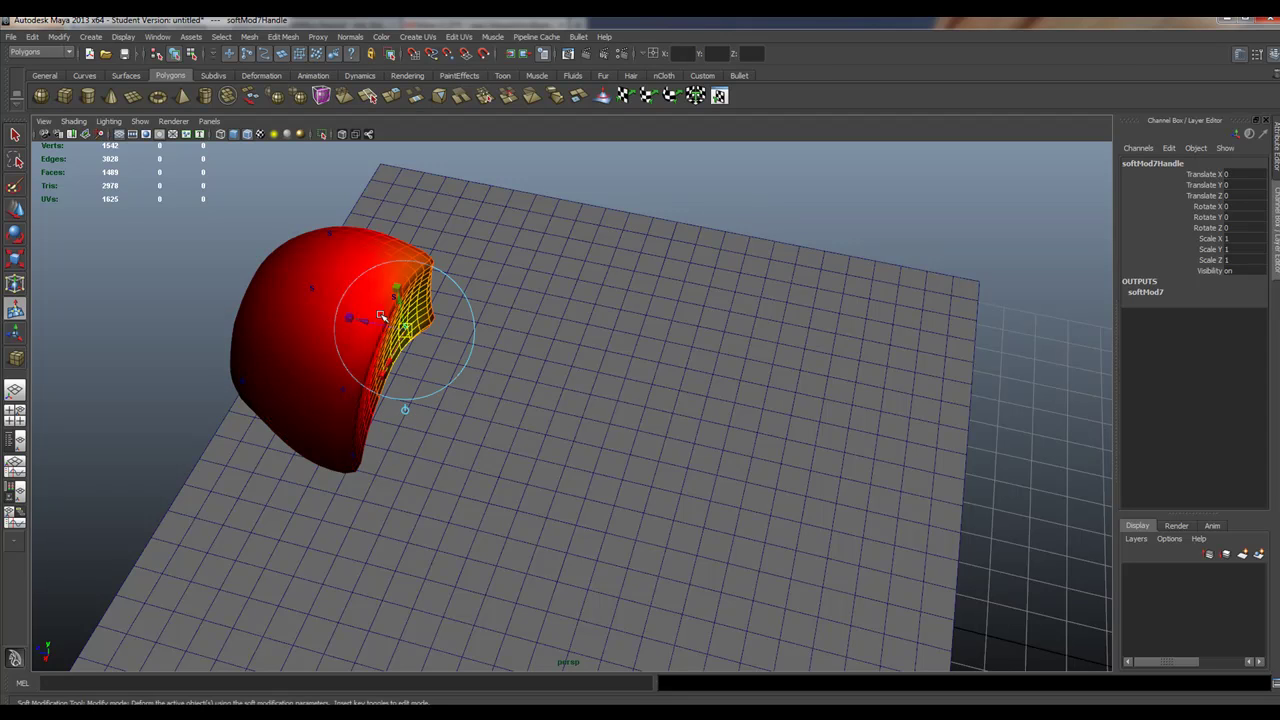
pyautogui.moveTo(367, 326); pyautogui.dragTo(360, 308, button='middle')
pyautogui.keyDown('alt'); pyautogui.moveTo(360, 308); pyautogui.dragTo(540, 313); pyautogui.keyUp('alt')
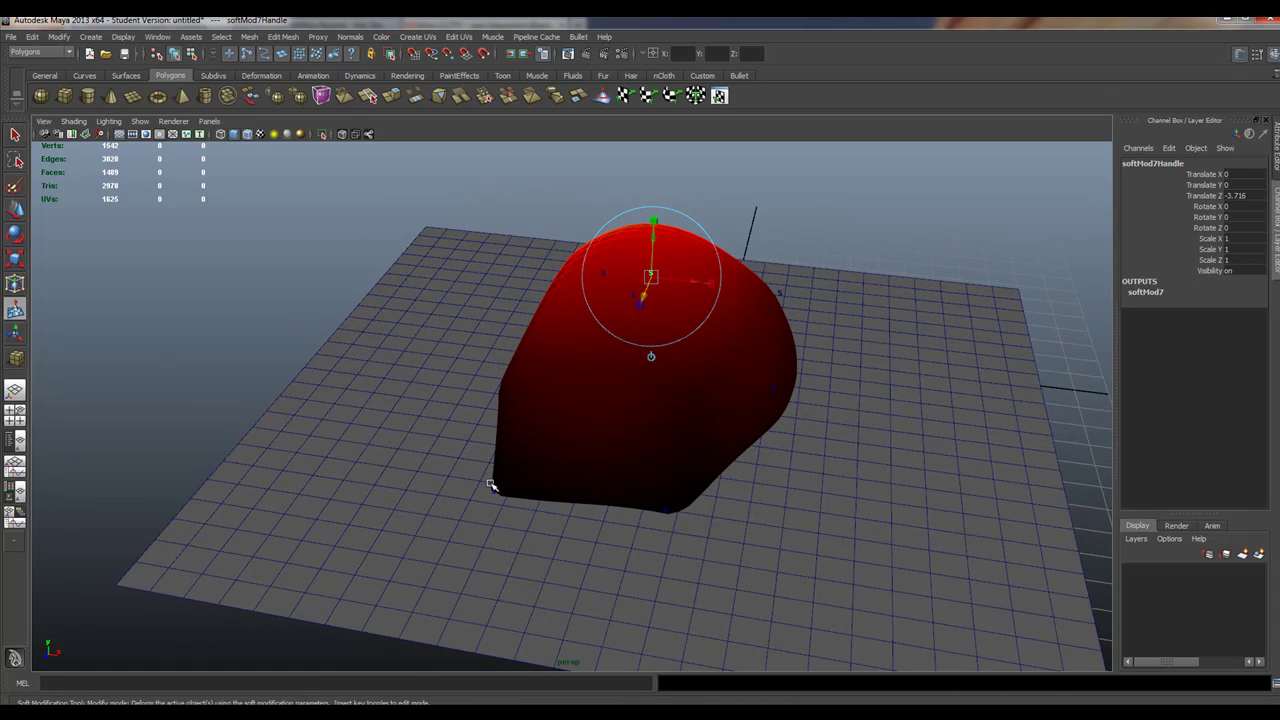
pyautogui.click(503, 388)
pyautogui.moveTo(503, 388); pyautogui.dragTo(482, 388, button='middle')
pyautogui.keyDown('alt'); pyautogui.moveTo(482, 388); pyautogui.dragTo(534, 394); pyautogui.keyUp('alt')
pyautogui.click(686, 374)
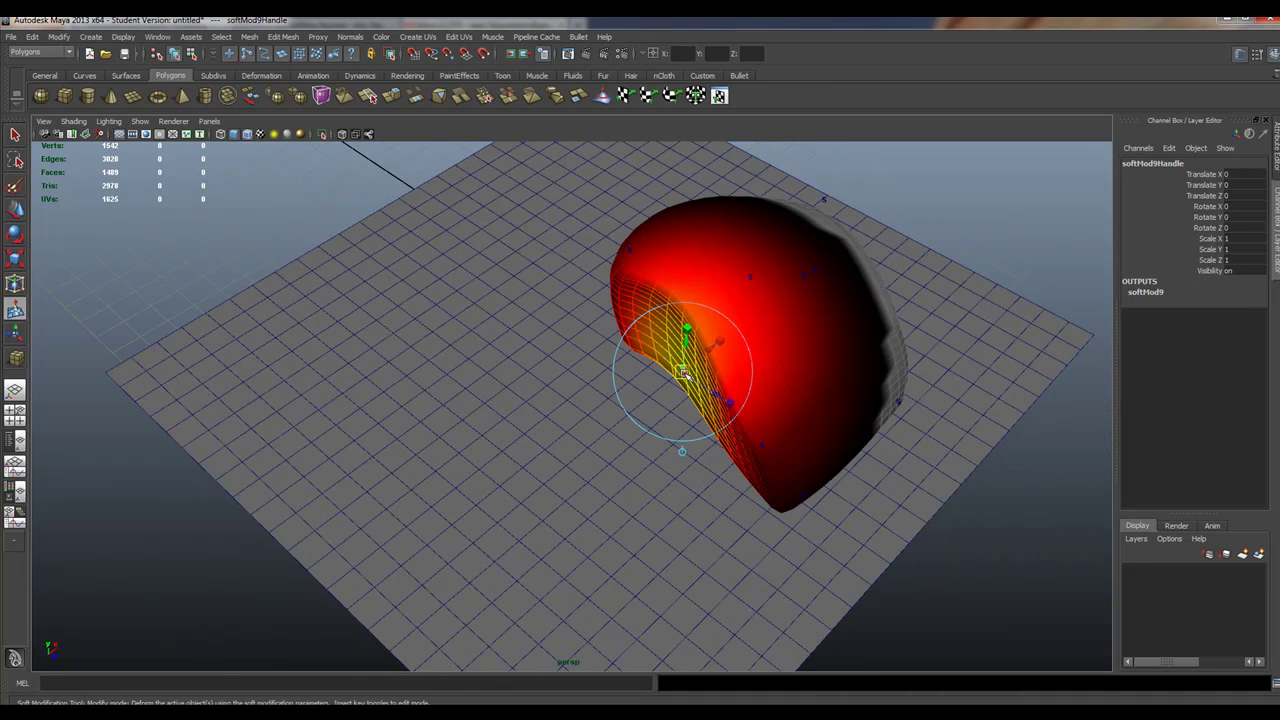
pyautogui.moveTo(710, 350); pyautogui.dragTo(610, 420, button='middle')
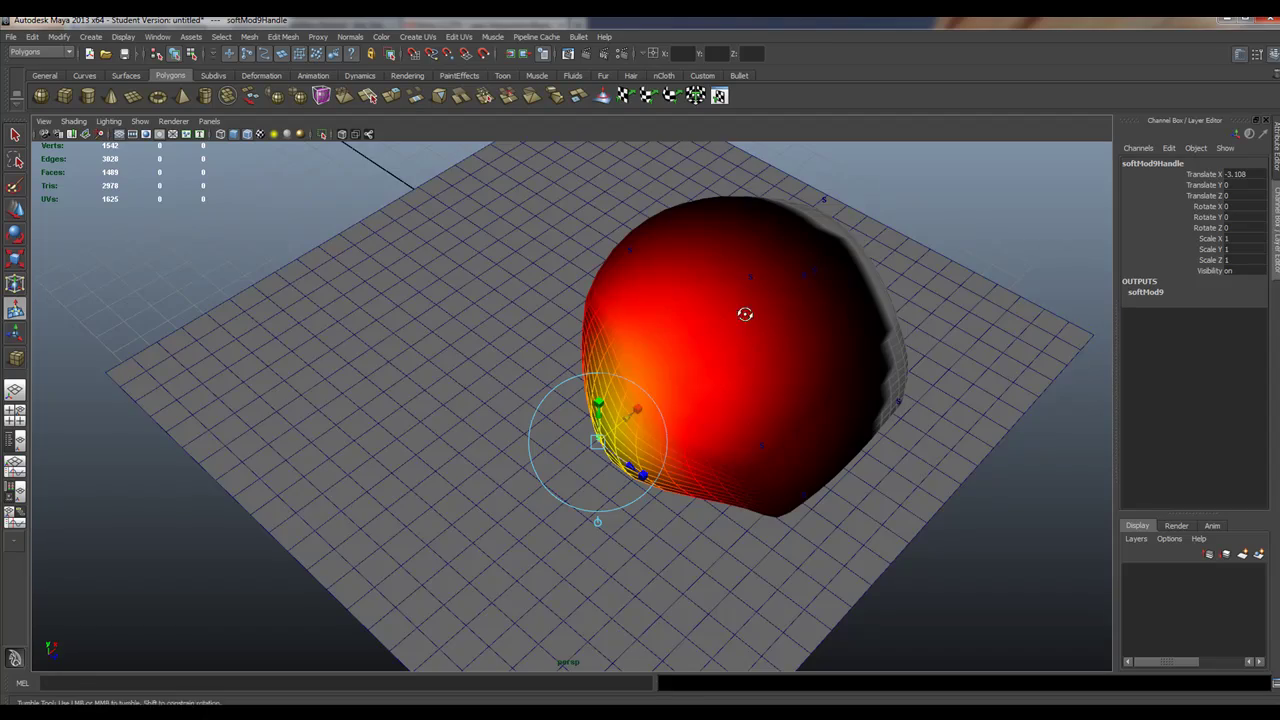
pyautogui.keyDown('alt'); pyautogui.moveTo(746, 311); pyautogui.dragTo(587, 330); pyautogui.keyUp('alt')
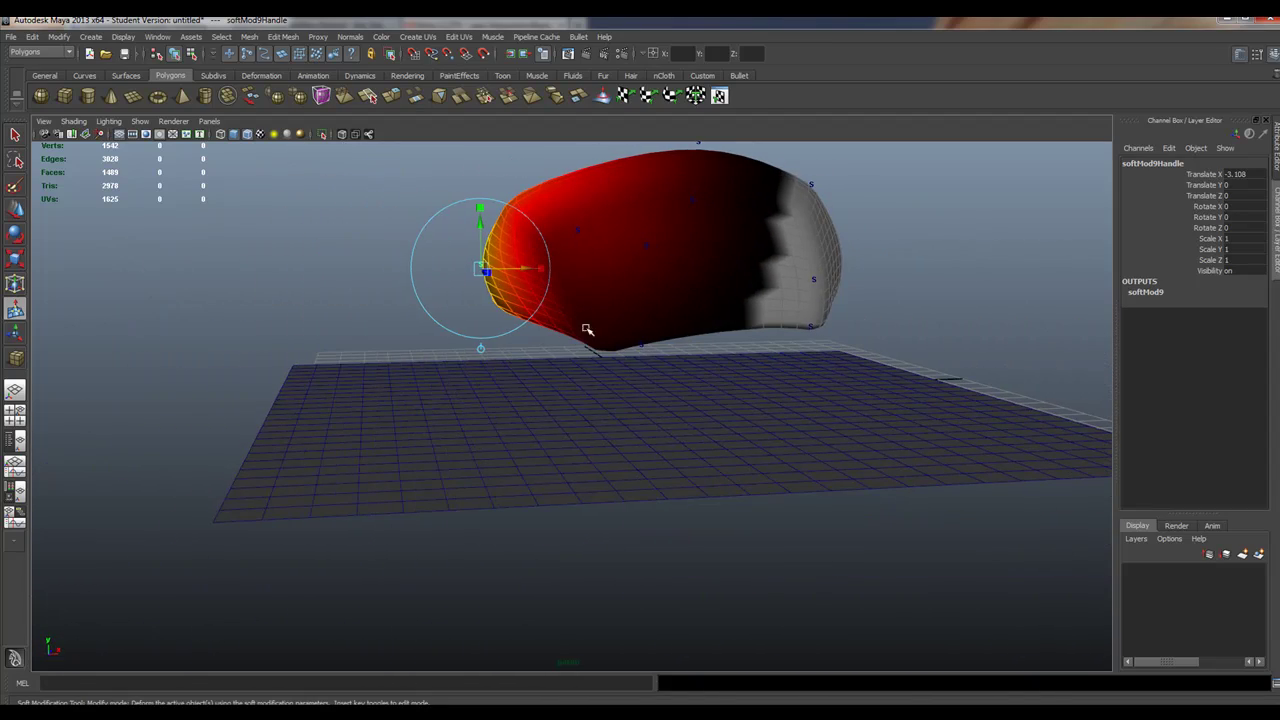
pyautogui.keyDown('alt'); pyautogui.moveTo(630, 249); pyautogui.dragTo(637, 357); pyautogui.keyUp('alt')
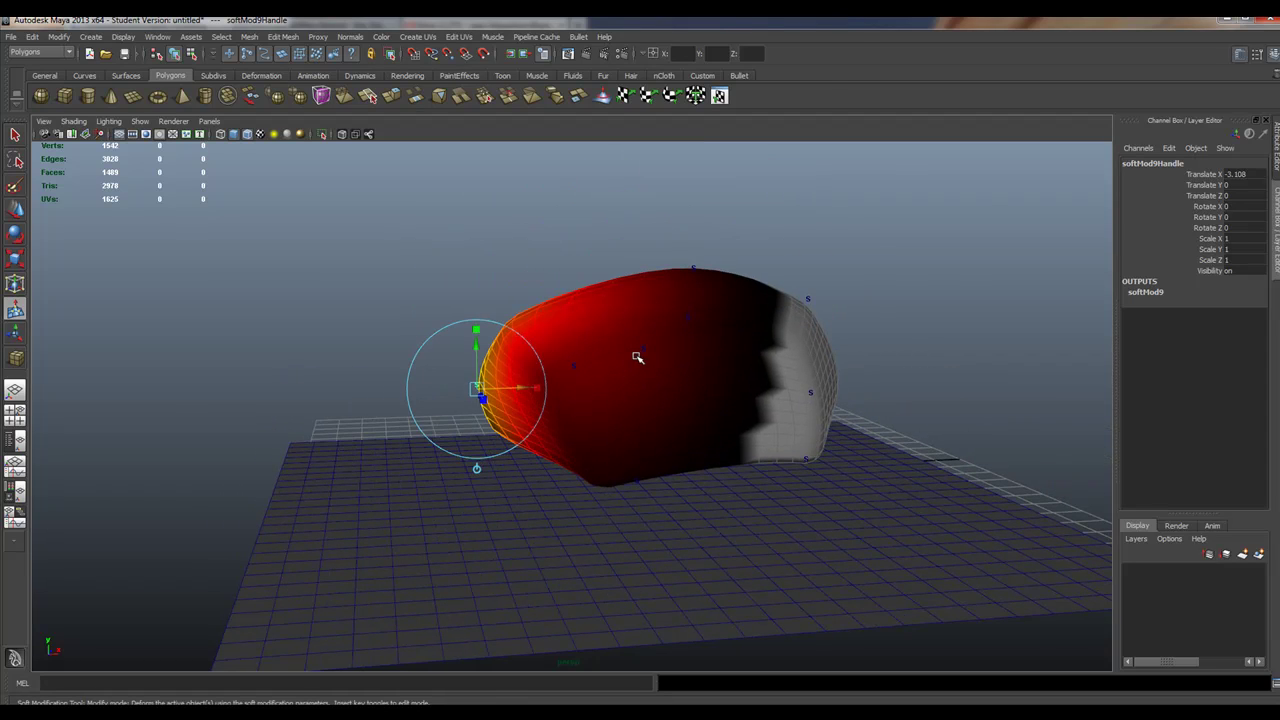
# - Add a top bulge, stretch another spot and bulge the lower side, reaching softMod12
pyautogui.click(571, 294)
pyautogui.moveTo(571, 250); pyautogui.dragTo(572, 186)
pyautogui.keyDown('alt'); pyautogui.moveTo(745, 330); pyautogui.dragTo(524, 558); pyautogui.keyUp('alt')
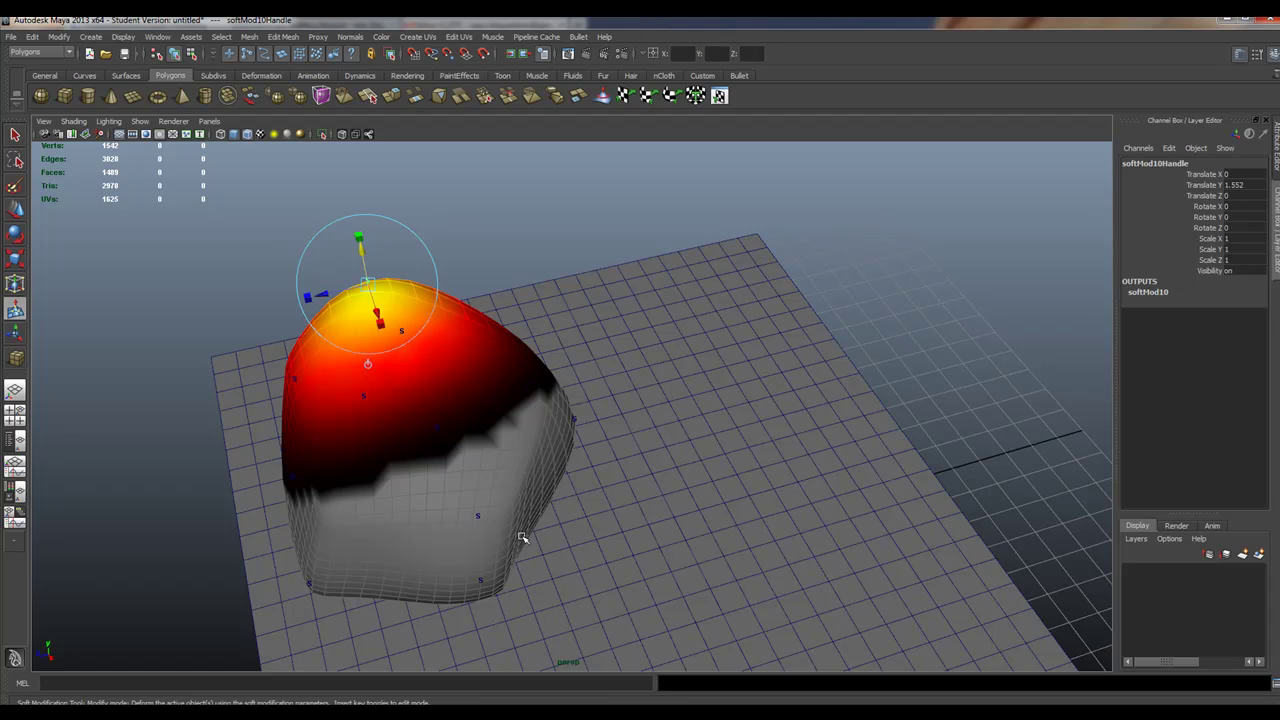
pyautogui.click(521, 538)
pyautogui.moveTo(474, 547); pyautogui.dragTo(385, 529)
pyautogui.click(362, 559)
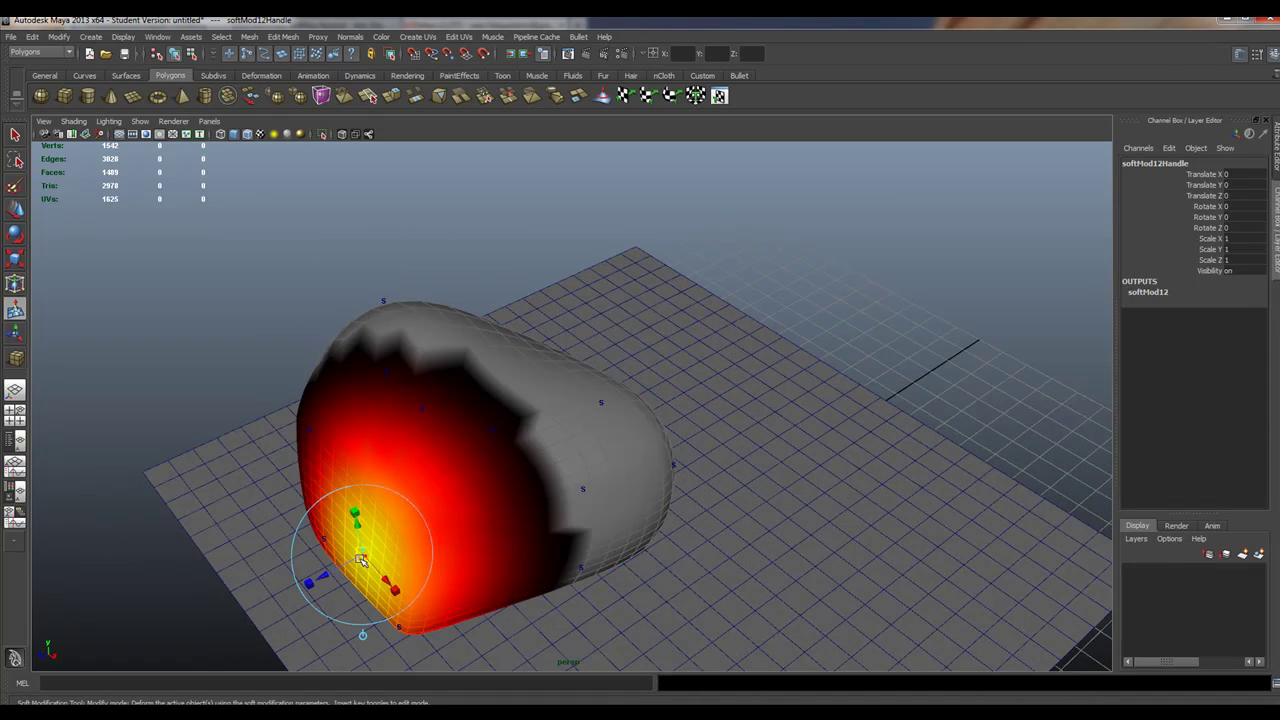
pyautogui.moveTo(330, 570); pyautogui.dragTo(168, 314)
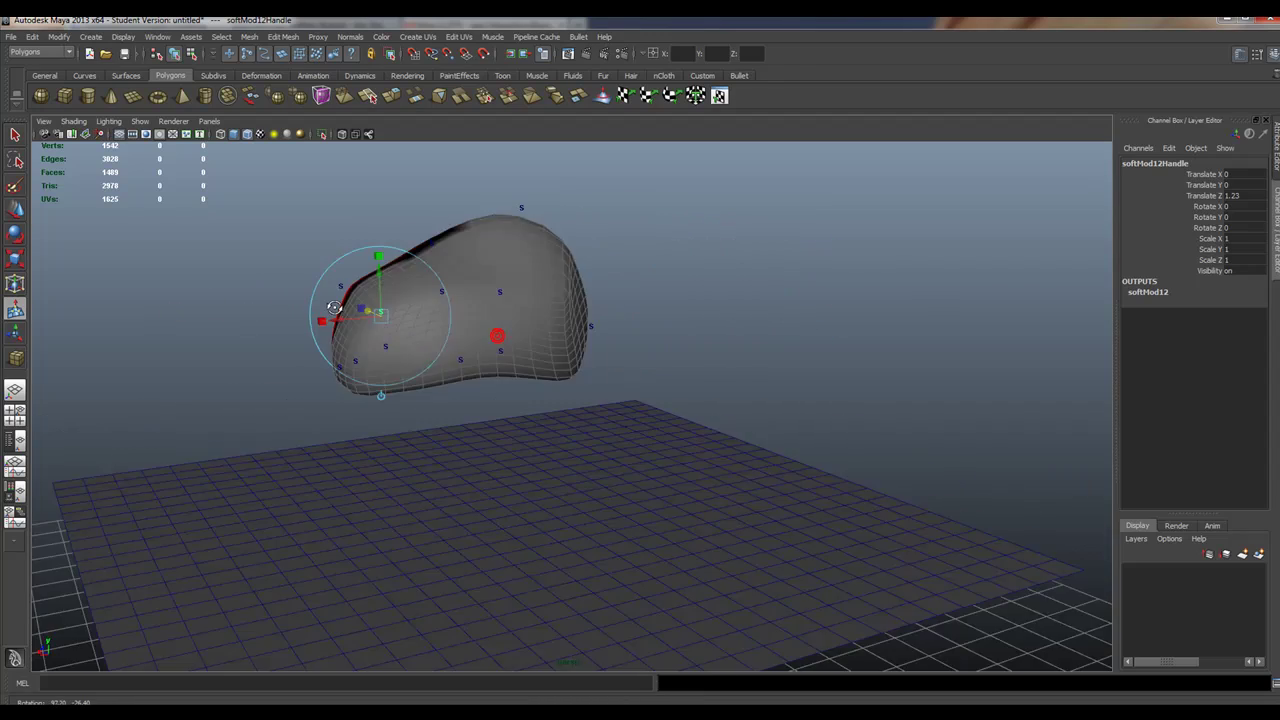
pyautogui.keyDown('alt'); pyautogui.moveTo(334, 308); pyautogui.dragTo(680, 329); pyautogui.keyUp('alt')
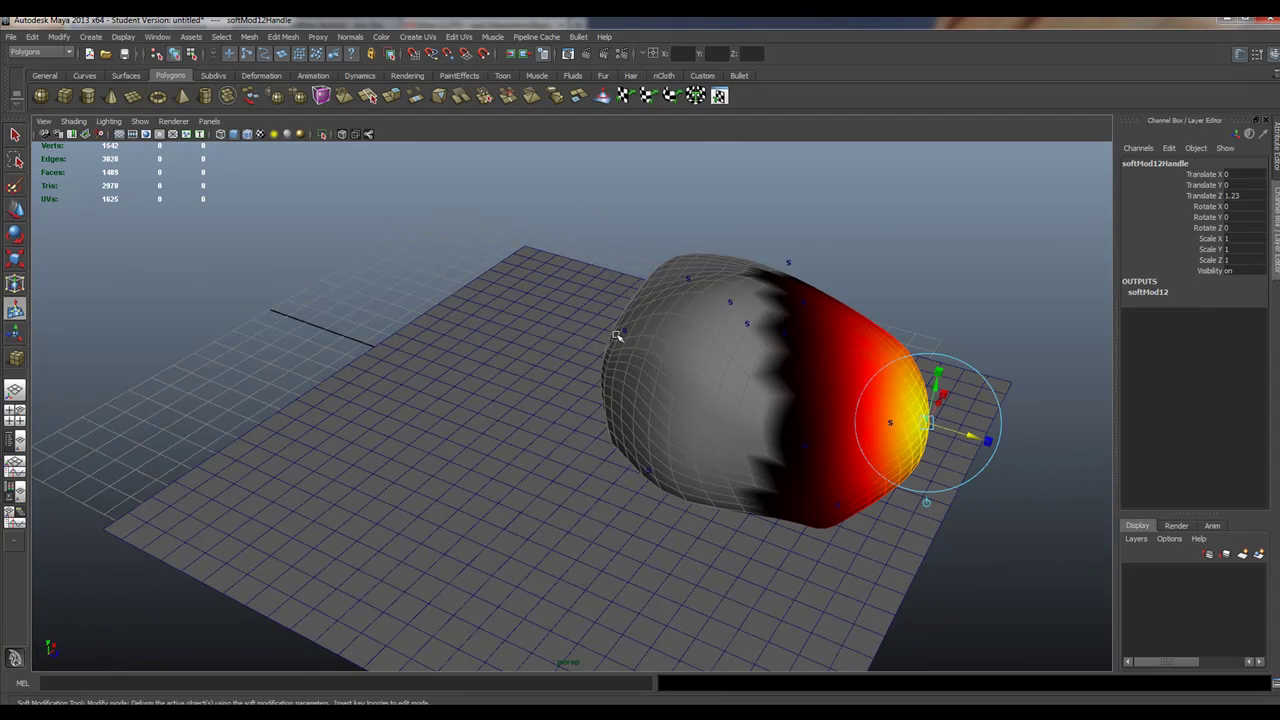
# - Duplicate the rock as pCube2 and move it beside the original, sunk to Y -1.007, Z -0.889
pyautogui.press('q')
pyautogui.click(662, 355)
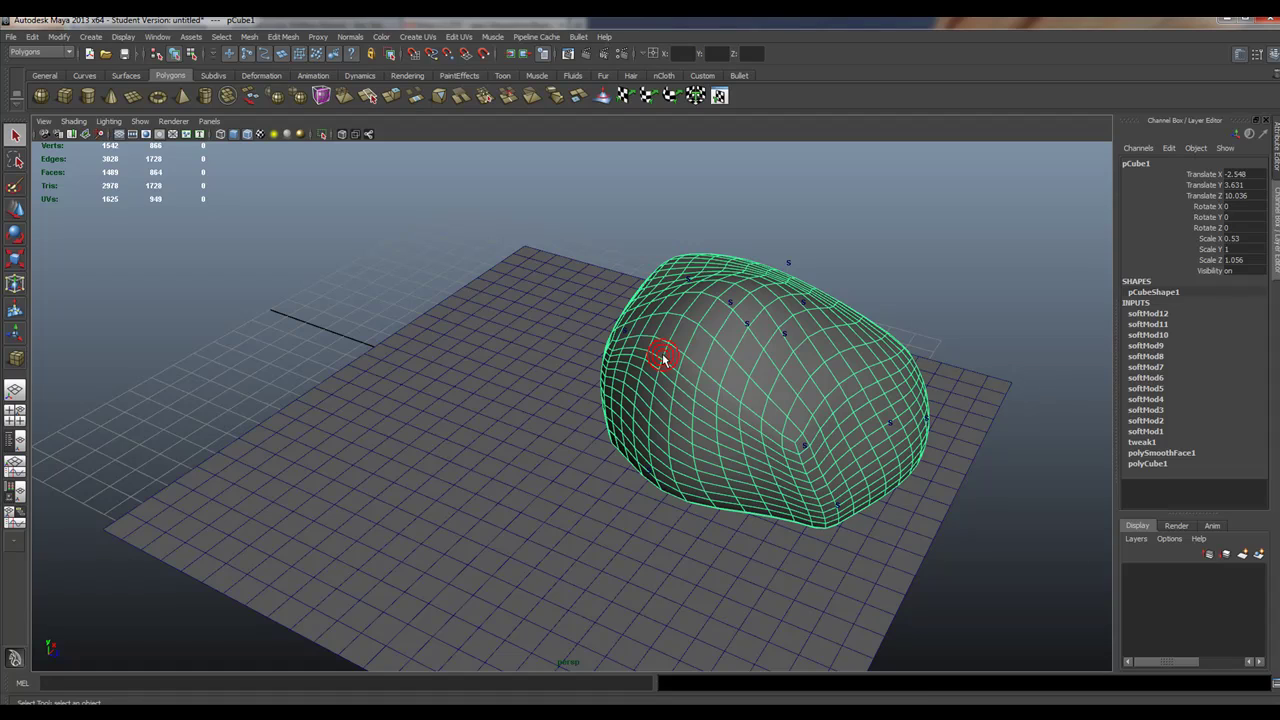
pyautogui.hotkey('ctrl', 'd')
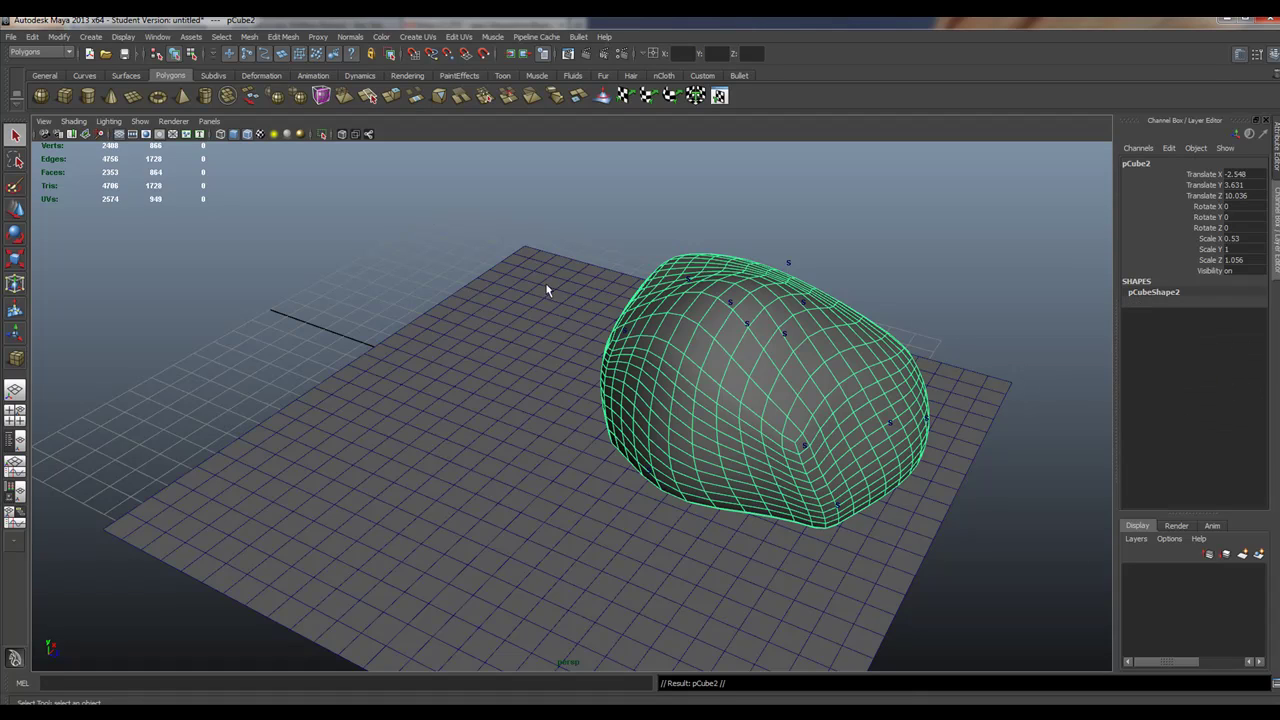
pyautogui.press('w')
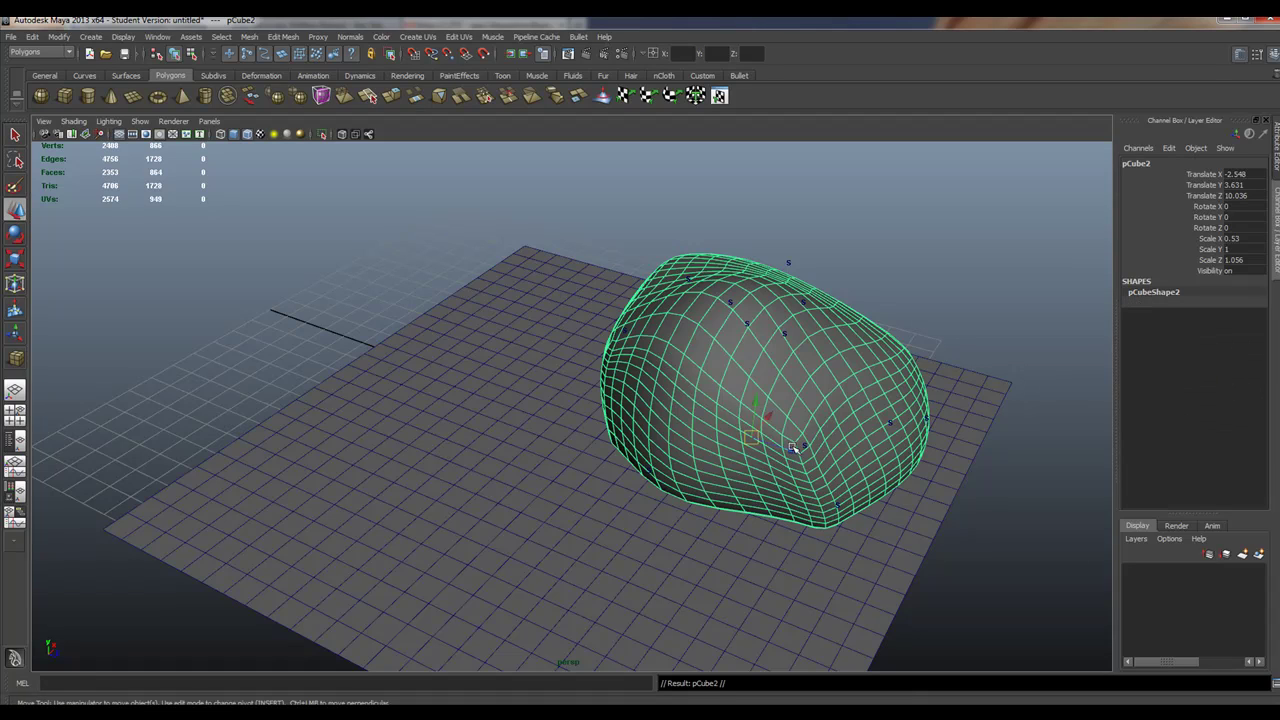
pyautogui.moveTo(792, 447); pyautogui.dragTo(435, 180)
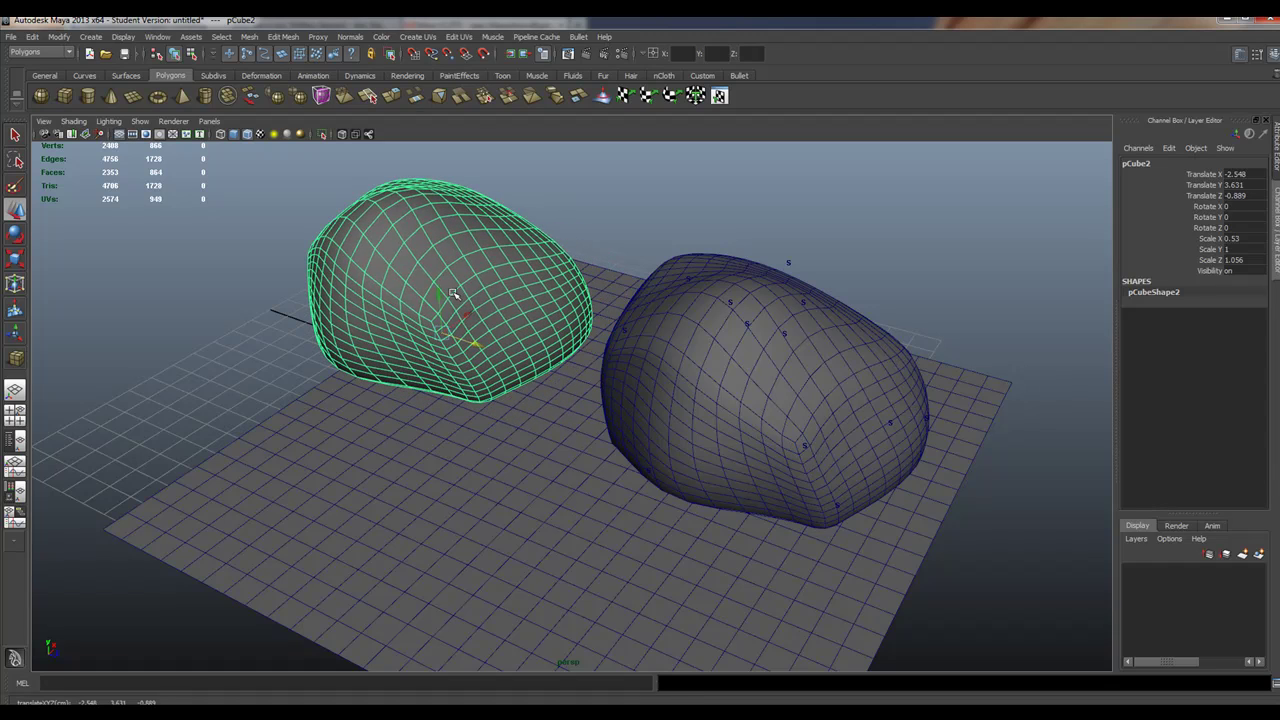
pyautogui.moveTo(435, 291); pyautogui.dragTo(567, 320)
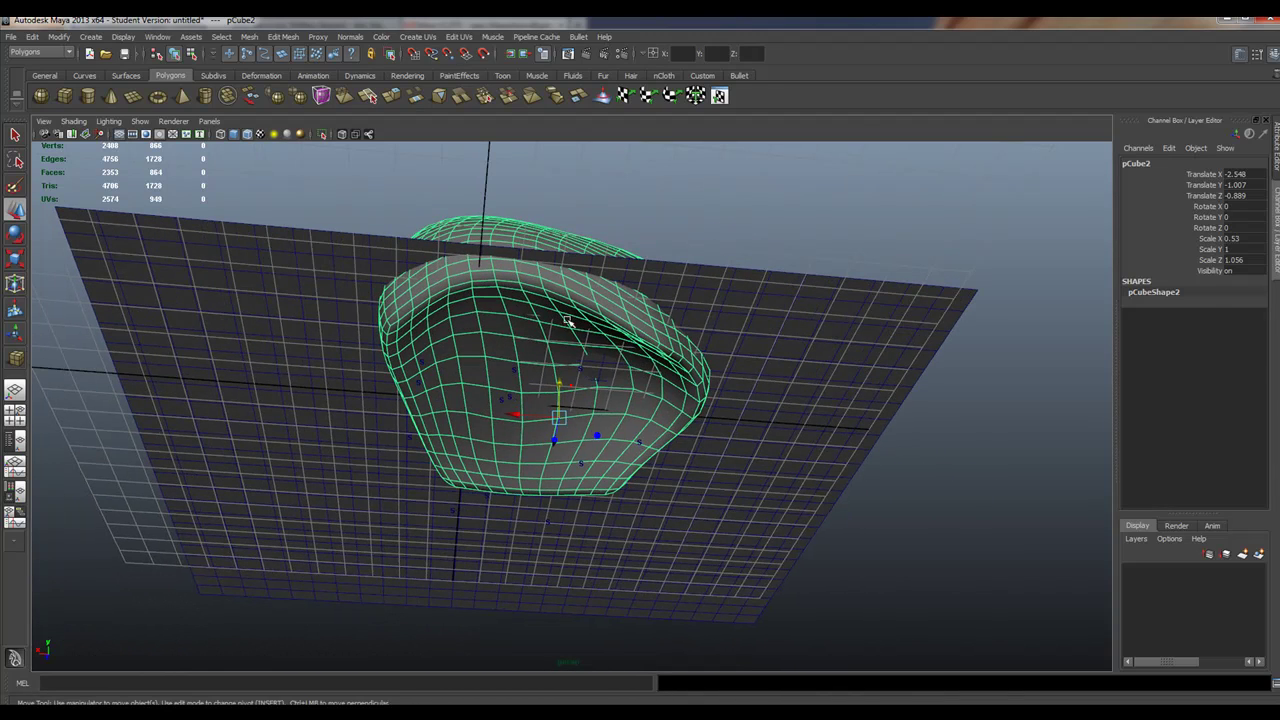
# - Paint-select the faces on the copy's underside and delete them
pyautogui.click(15, 186)
pyautogui.moveTo(548, 405); pyautogui.dragTo(548, 410, button='right')
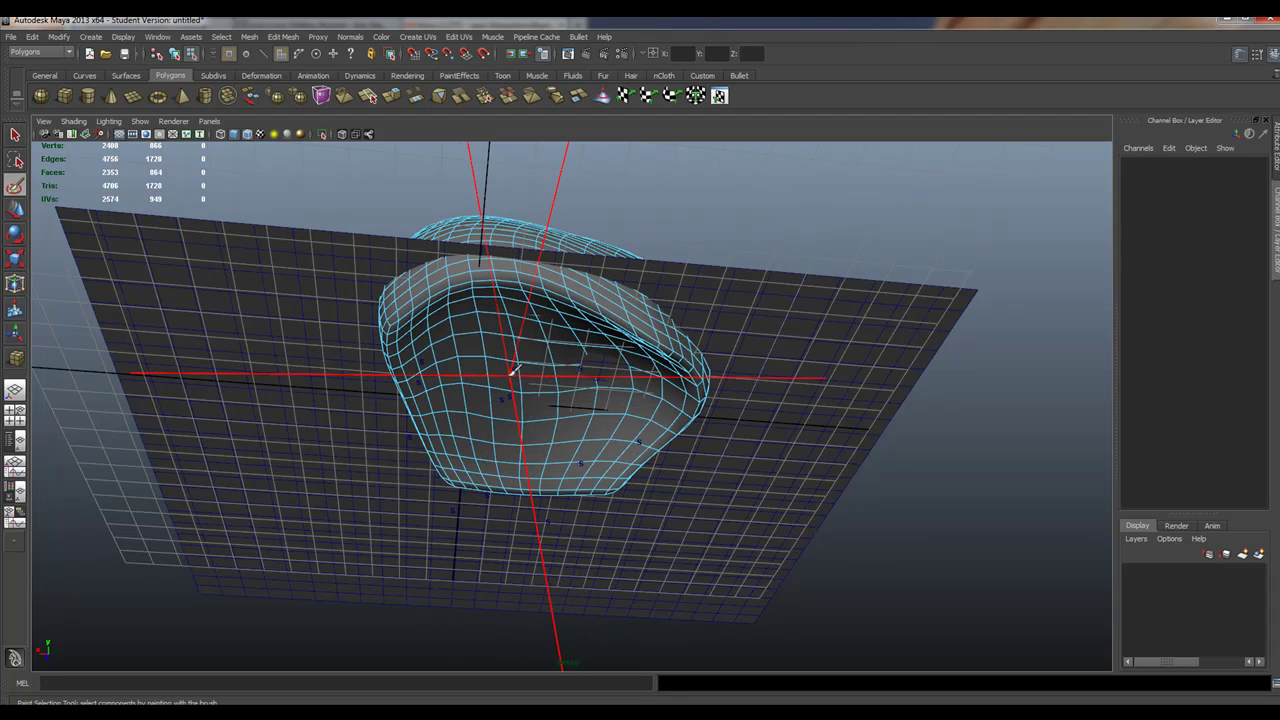
pyautogui.moveTo(512, 370)
pyautogui.mouseDown()
pyautogui.moveTo(196, 396)
pyautogui.moveTo(430, 409)
pyautogui.mouseUp()
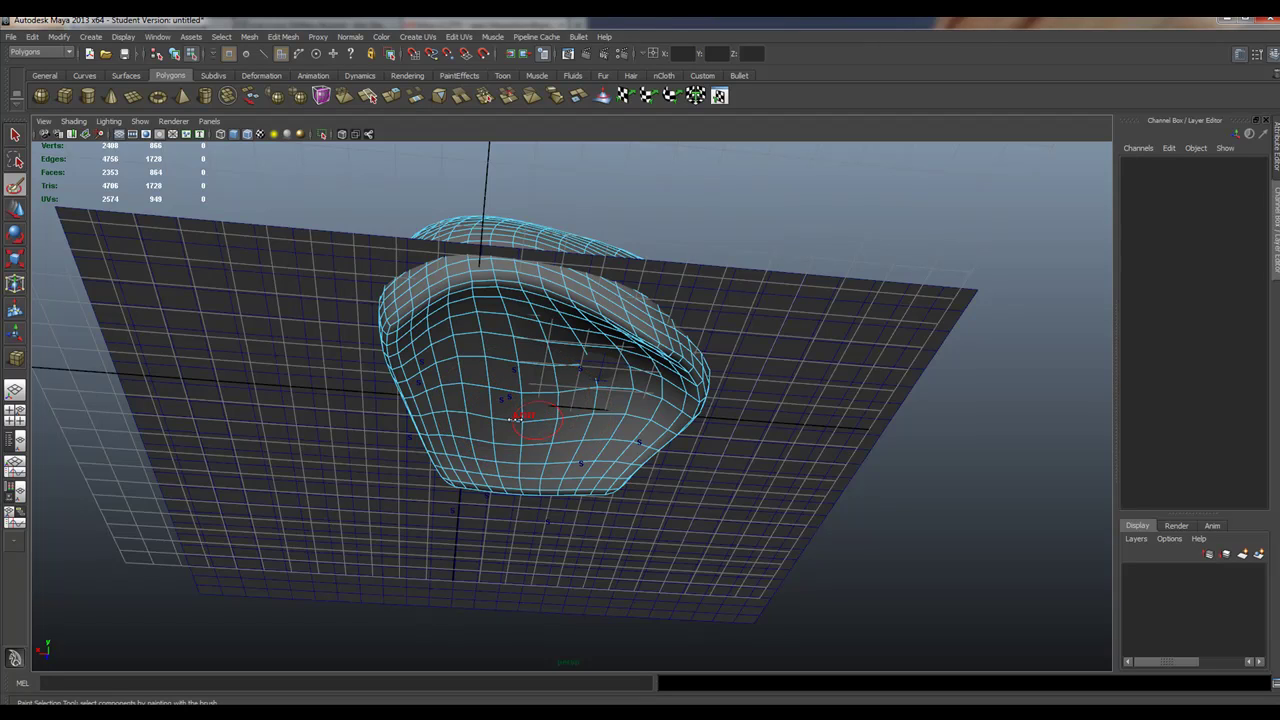
pyautogui.moveTo(520, 425)
pyautogui.mouseDown()
pyautogui.moveTo(511, 331)
pyautogui.moveTo(533, 368)
pyautogui.moveTo(506, 326)
pyautogui.moveTo(426, 334)
pyautogui.moveTo(459, 301)
pyautogui.moveTo(585, 320)
pyautogui.moveTo(670, 374)
pyautogui.moveTo(629, 349)
pyautogui.moveTo(646, 390)
pyautogui.moveTo(603, 427)
pyautogui.moveTo(568, 354)
pyautogui.moveTo(623, 371)
pyautogui.moveTo(557, 328)
pyautogui.moveTo(626, 378)
pyautogui.moveTo(556, 450)
pyautogui.moveTo(477, 434)
pyautogui.moveTo(518, 422)
pyautogui.moveTo(418, 358)
pyautogui.moveTo(425, 374)
pyautogui.moveTo(403, 336)
pyautogui.moveTo(476, 470)
pyautogui.moveTo(441, 458)
pyautogui.moveTo(466, 476)
pyautogui.moveTo(616, 476)
pyautogui.moveTo(664, 382)
pyautogui.moveTo(682, 402)
pyautogui.moveTo(652, 441)
pyautogui.moveTo(546, 410)
pyautogui.mouseUp()
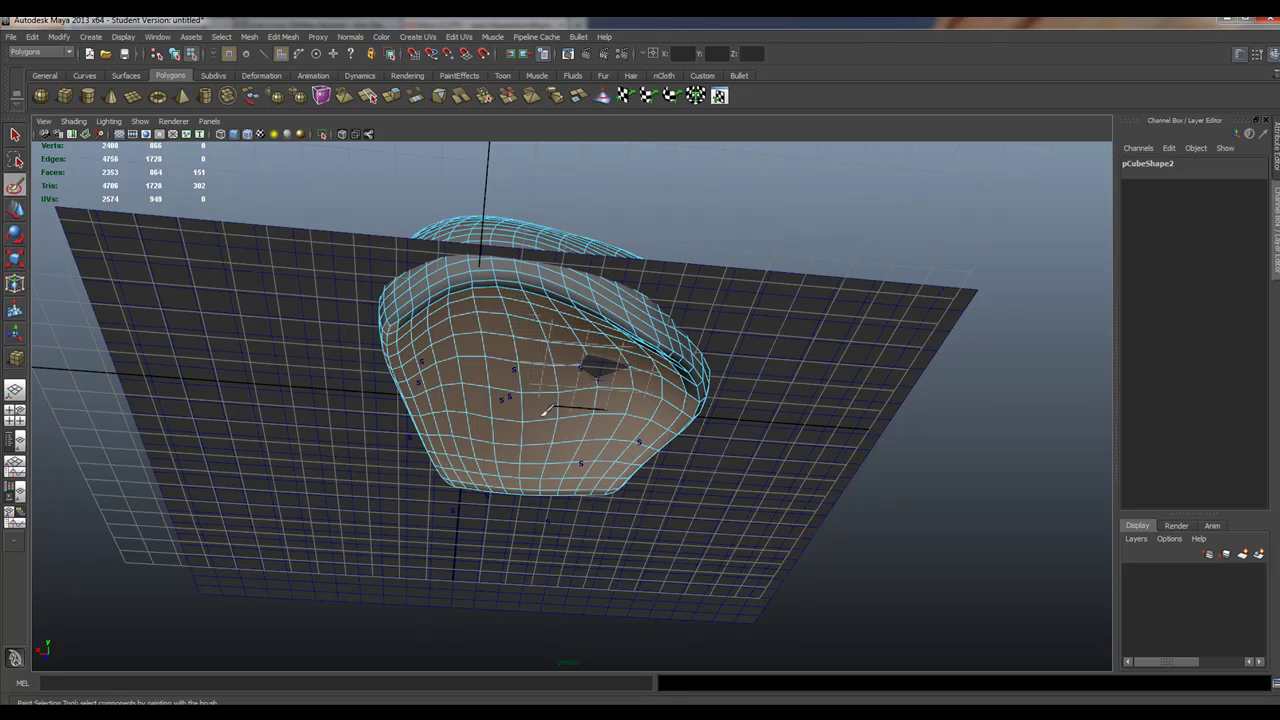
pyautogui.moveTo(593, 366)
pyautogui.mouseDown()
pyautogui.moveTo(603, 370)
pyautogui.moveTo(597, 349)
pyautogui.moveTo(717, 423)
pyautogui.moveTo(689, 457)
pyautogui.moveTo(529, 429)
pyautogui.moveTo(548, 396)
pyautogui.moveTo(497, 435)
pyautogui.moveTo(426, 451)
pyautogui.moveTo(563, 434)
pyautogui.moveTo(573, 485)
pyautogui.moveTo(630, 470)
pyautogui.mouseUp()
pyautogui.press('Delete')
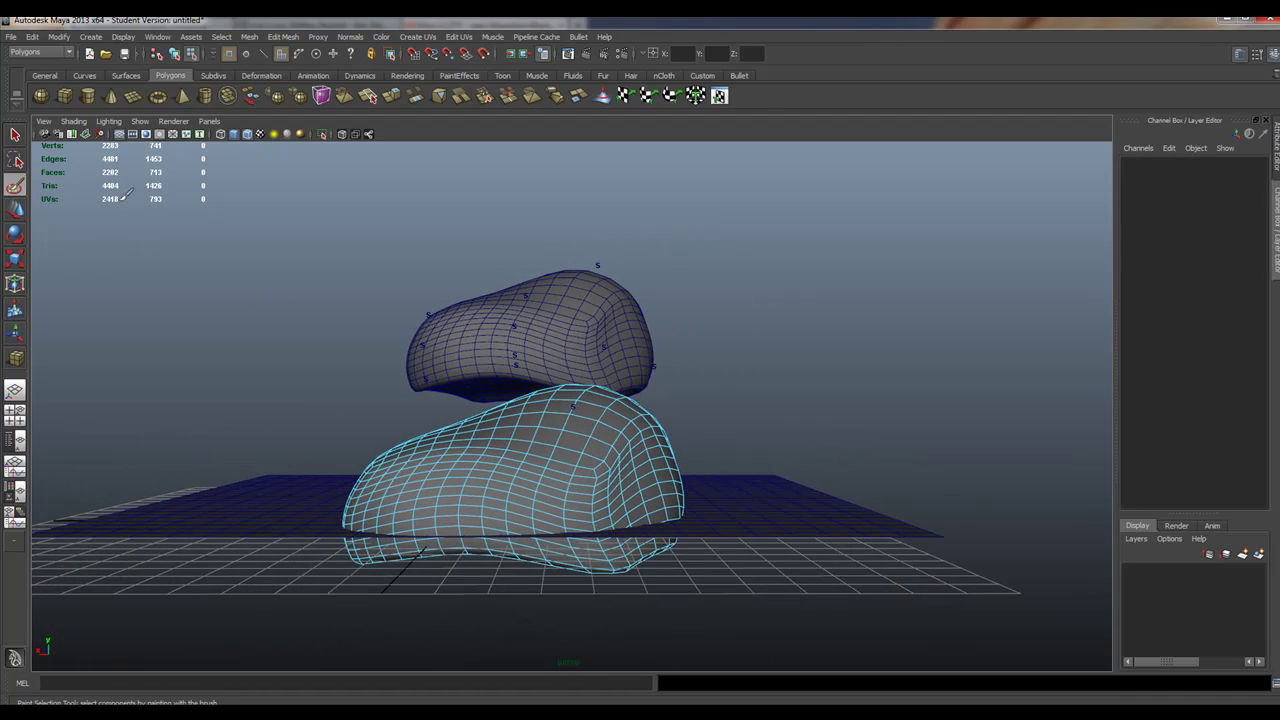
# - Return the lower rock to object mode and select pCube2 as a whole
pyautogui.click(15, 134)
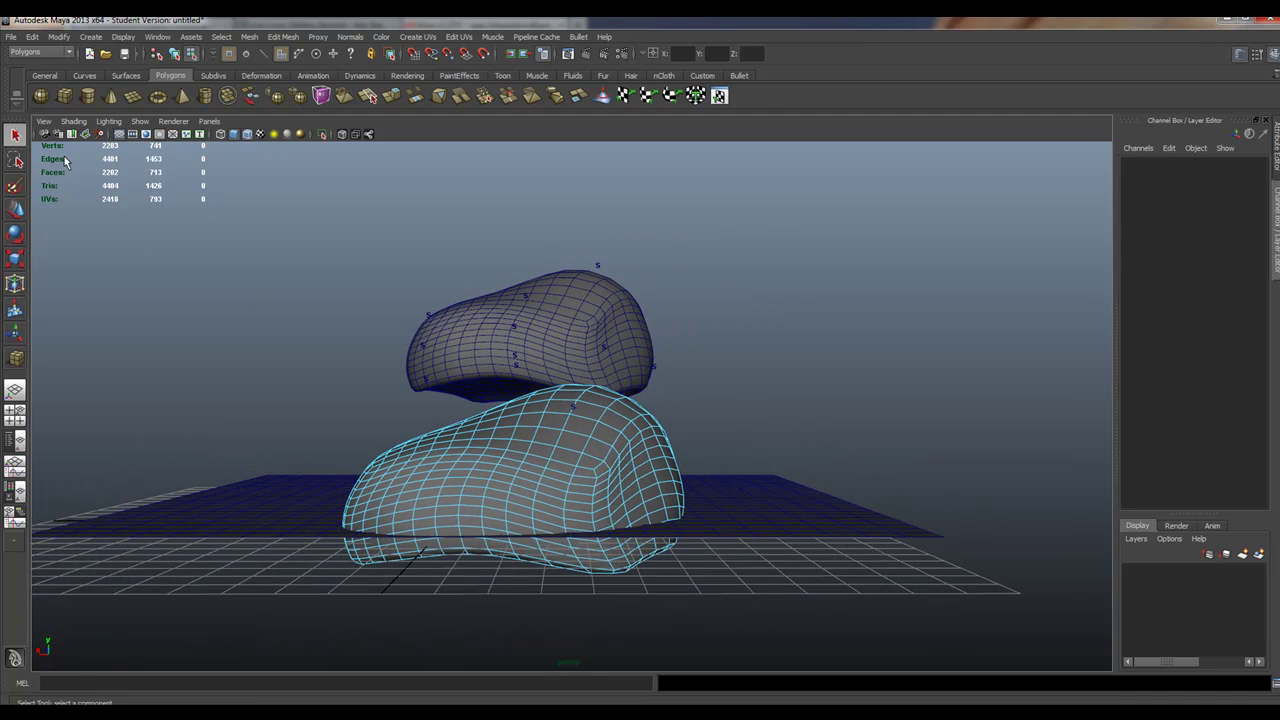
pyautogui.moveTo(547, 411); pyautogui.dragTo(553, 409, button='right')
pyautogui.click(553, 409)
pyautogui.keyDown('alt'); pyautogui.moveTo(553, 409); pyautogui.dragTo(603, 474); pyautogui.keyUp('alt')
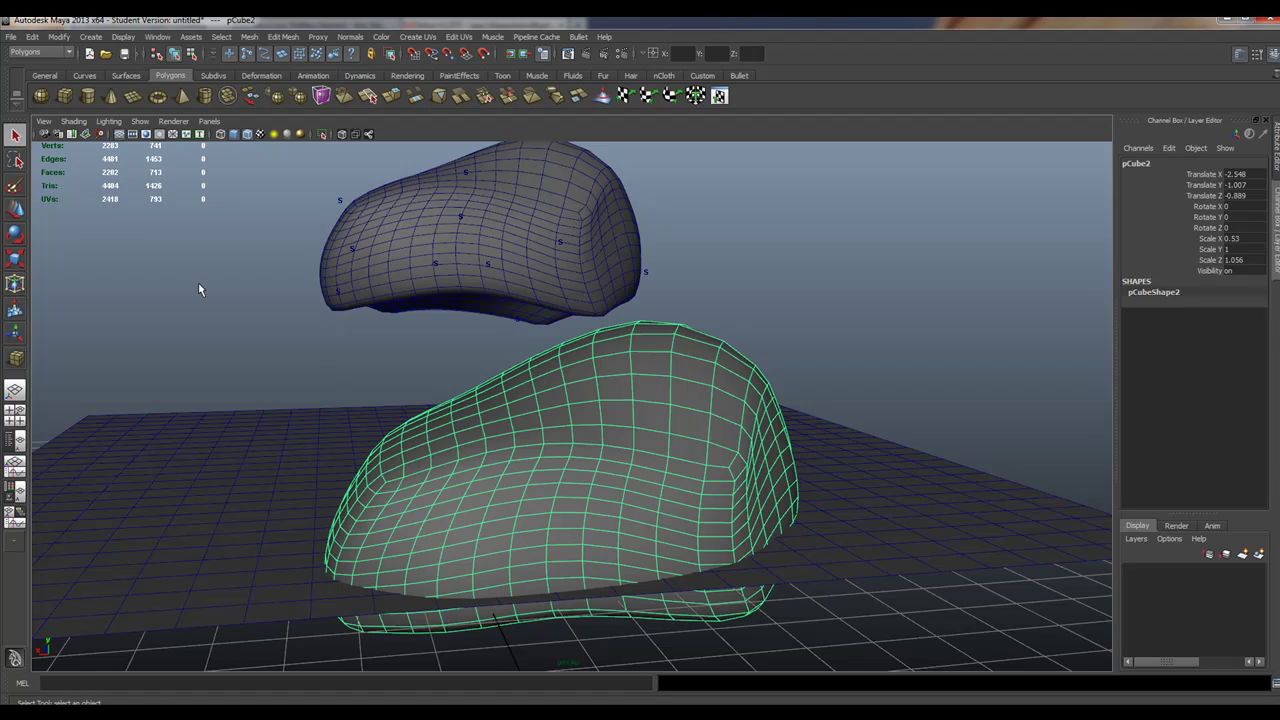
# - Start the Sculpt Geometry Tool on the lower rock with a smaller brush
pyautogui.click(249, 37)
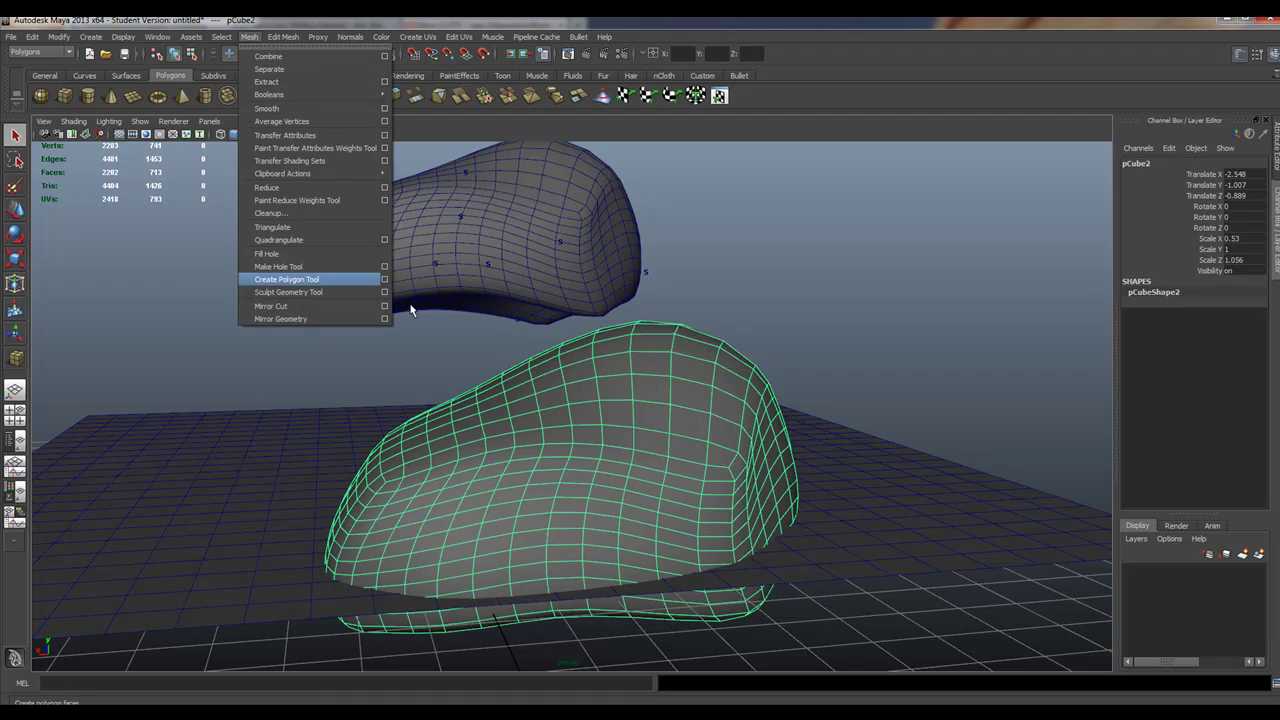
pyautogui.click(318, 292)
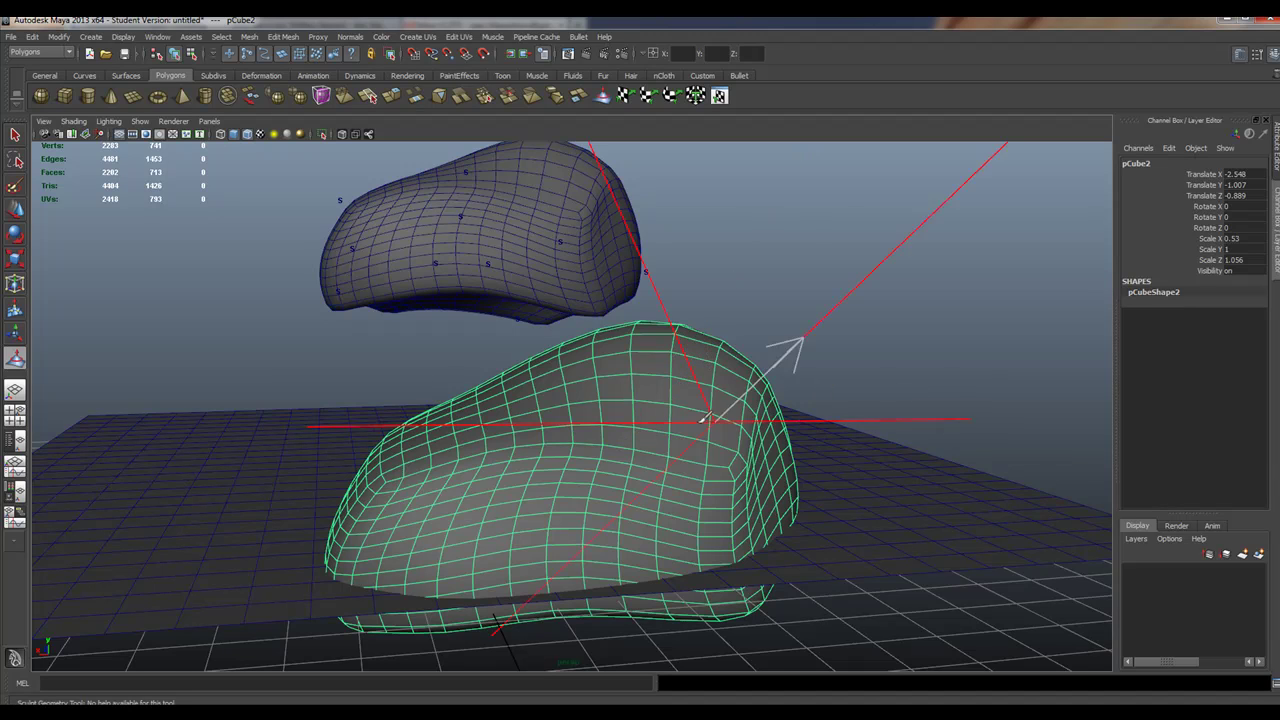
pyautogui.scroll(-6, 700, 400)
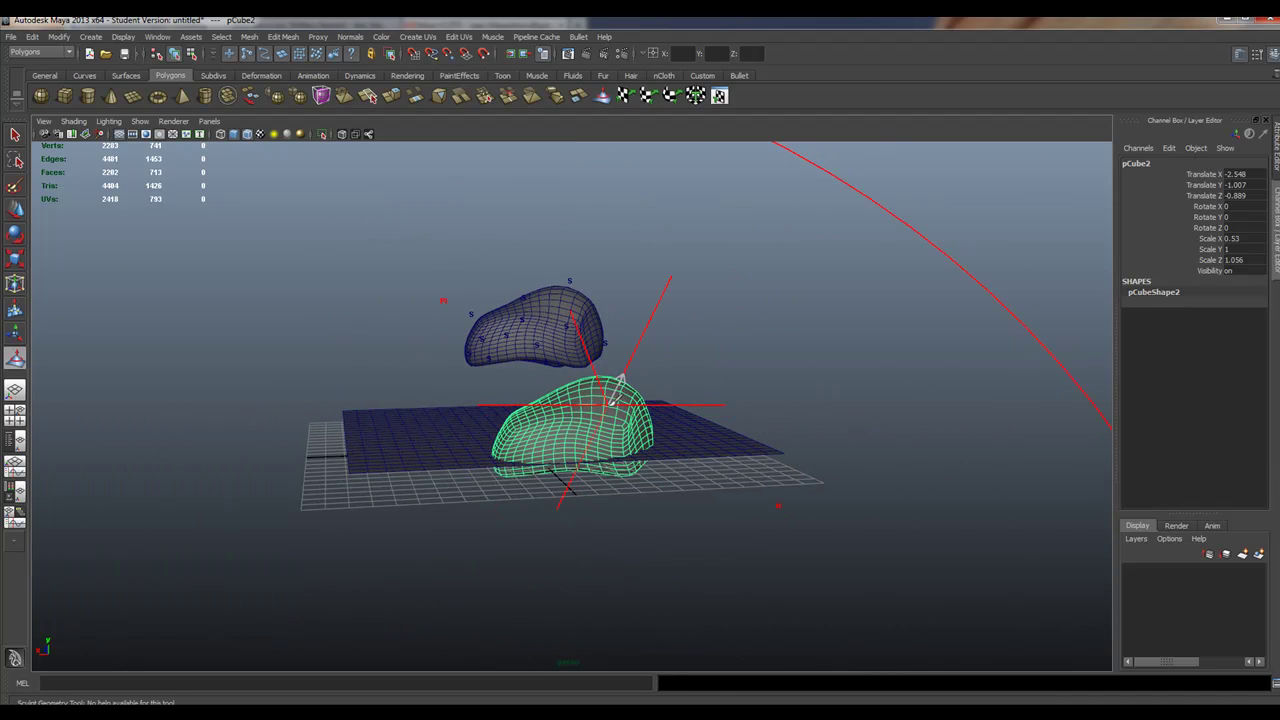
pyautogui.moveTo(610, 392); pyautogui.dragTo(327, 410)
pyautogui.scroll(3, 801, 496)
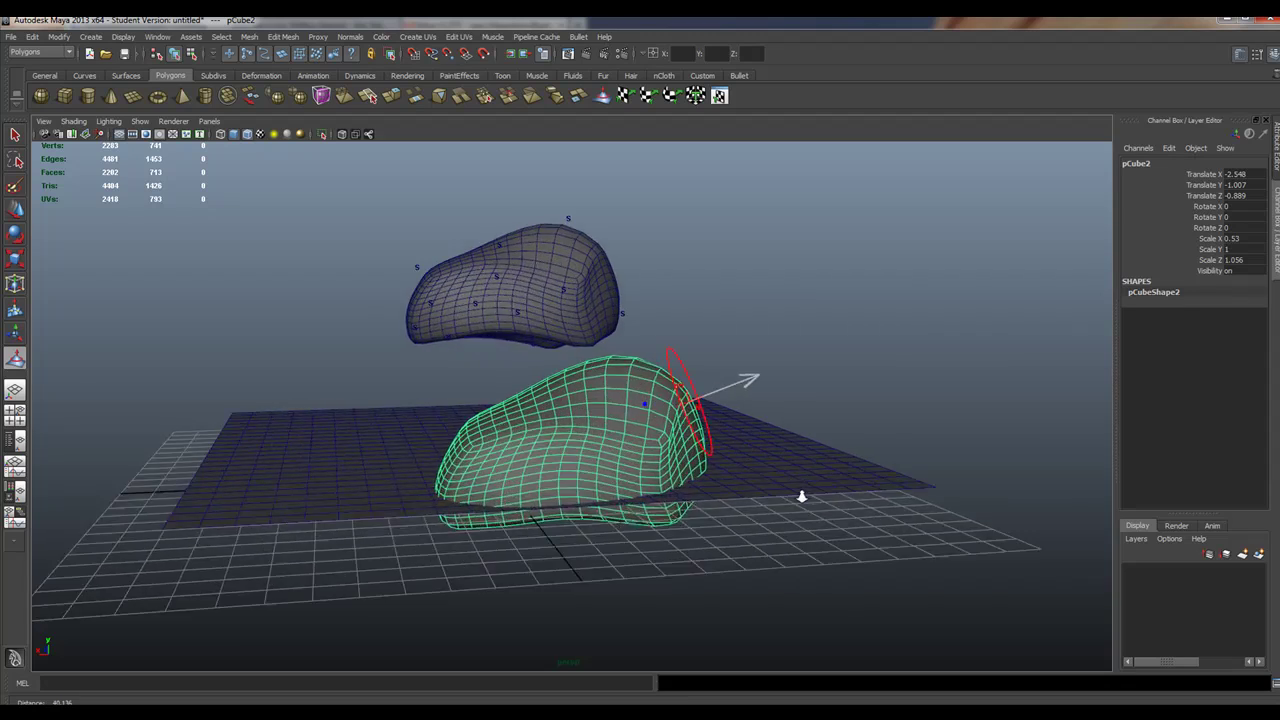
pyautogui.scroll(5, 801, 496)
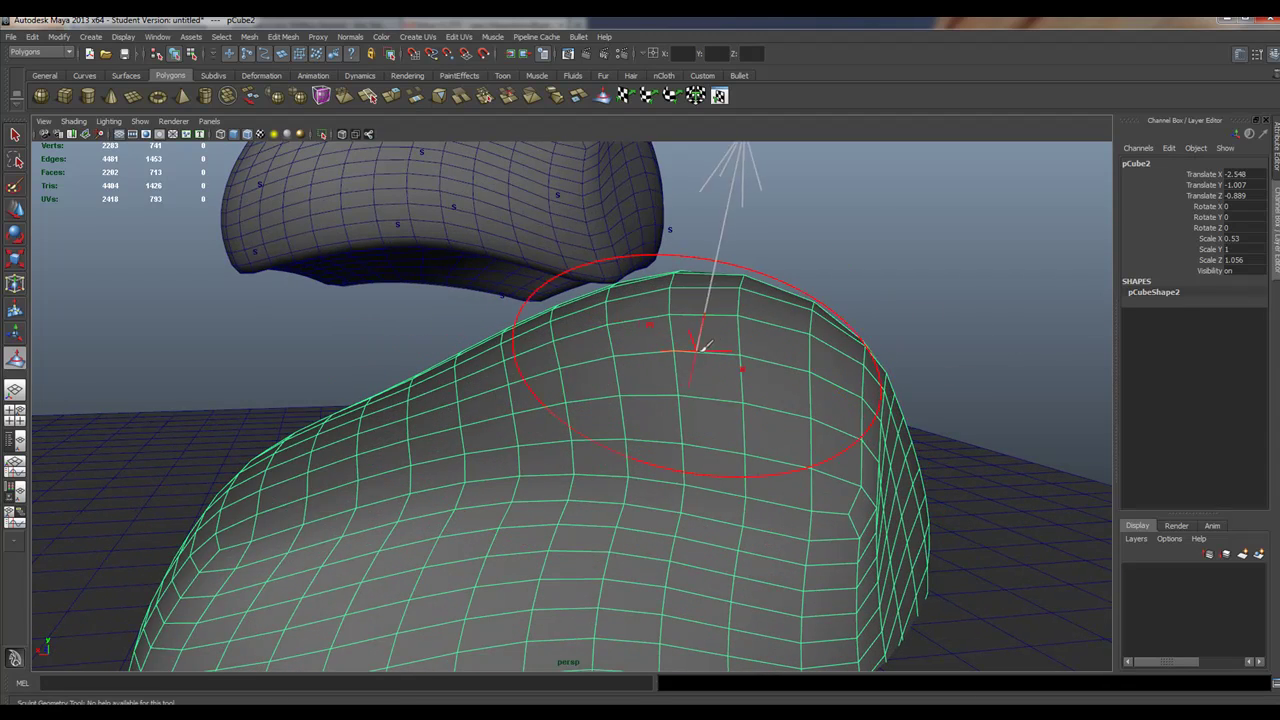
# - Try a pull on the rock's top, undo it, and open the sculpt tool settings
pyautogui.moveTo(705, 345); pyautogui.dragTo(717, 331)
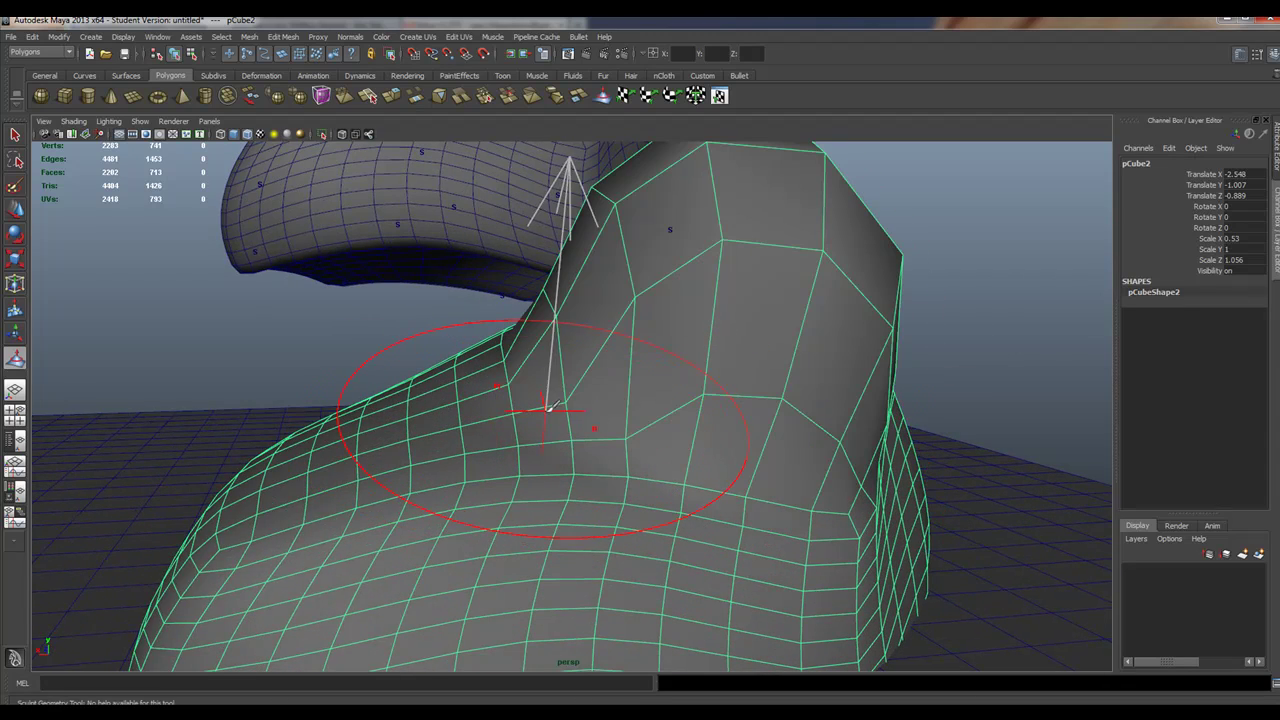
pyautogui.scroll(-4, 749, 409)
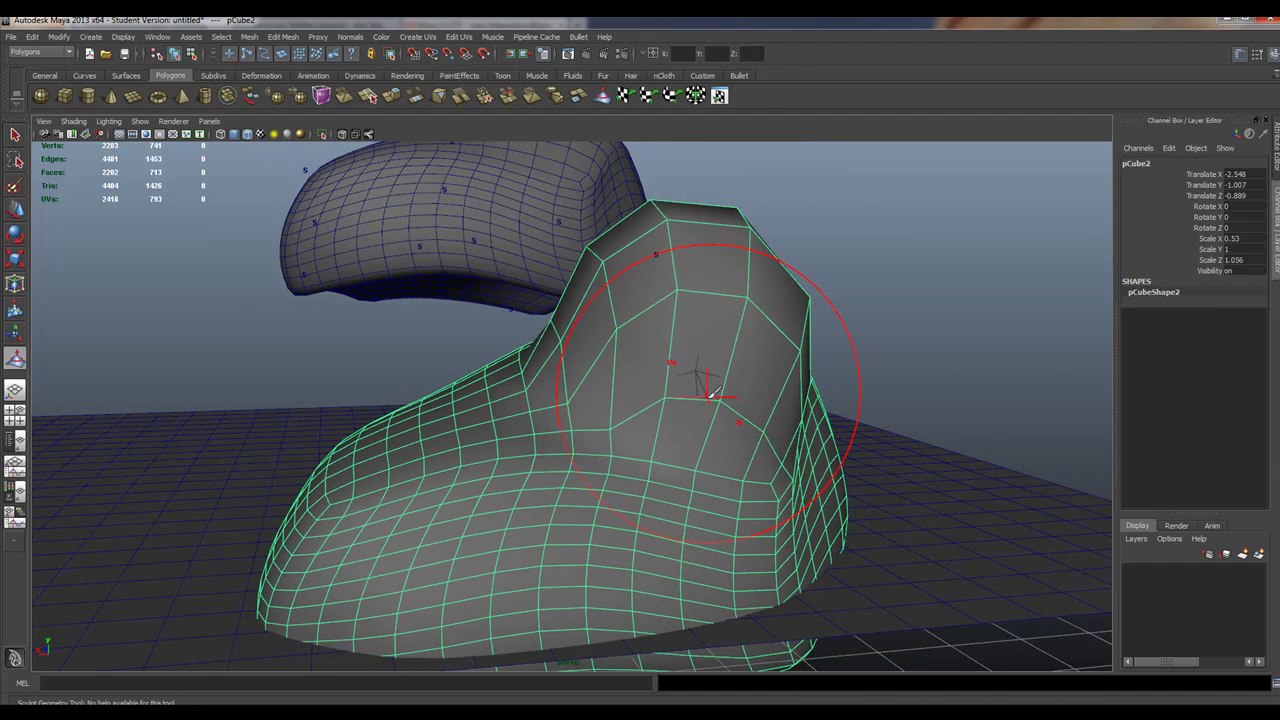
pyautogui.hotkey('ctrl', 'z')
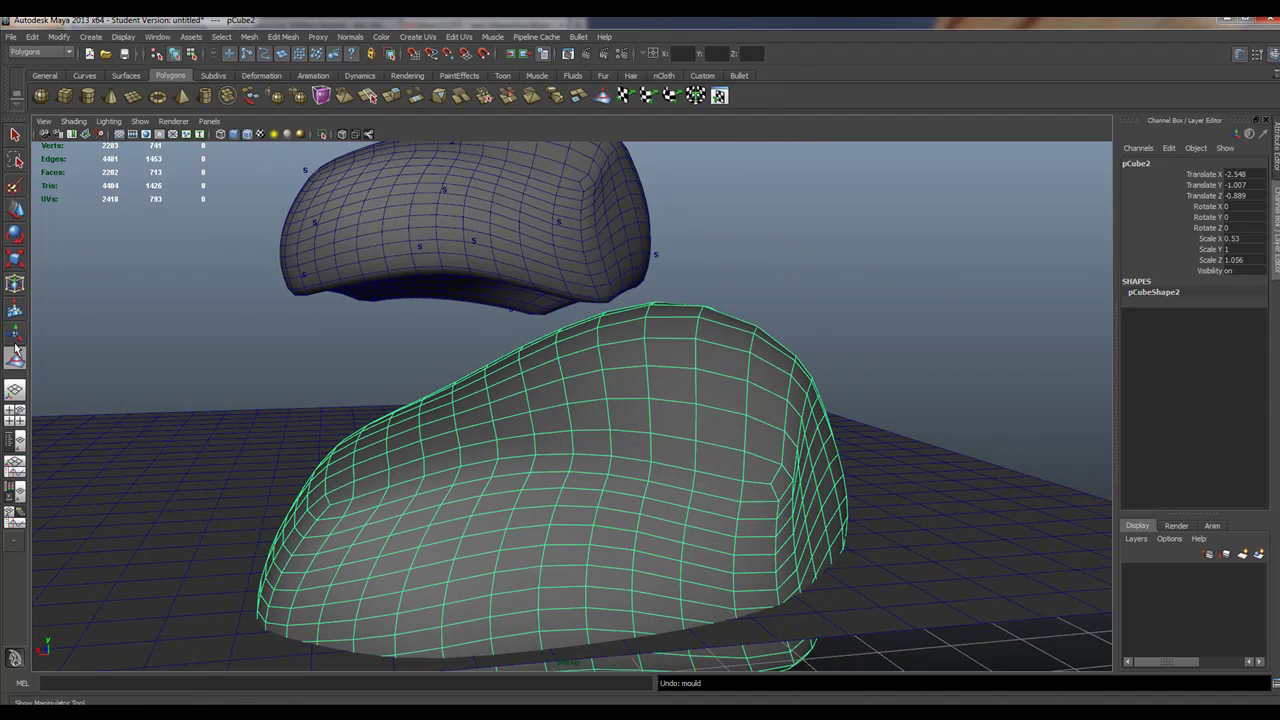
pyautogui.doubleClick(15, 352)
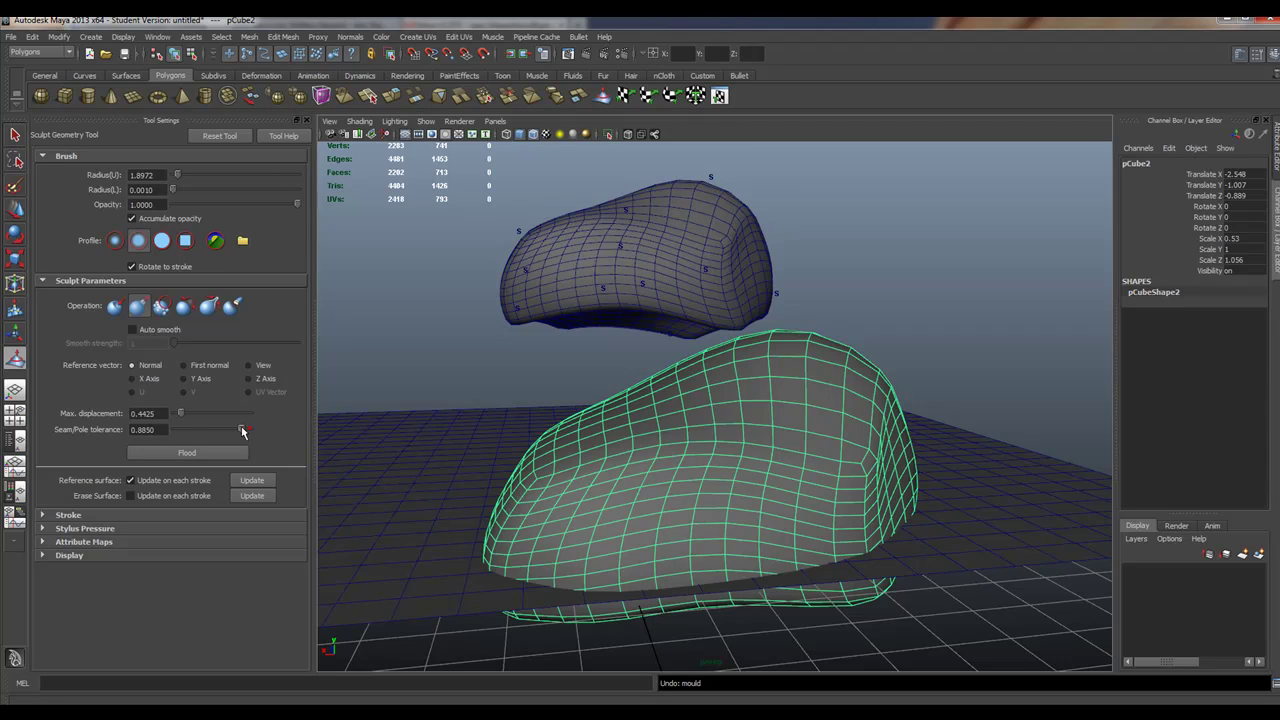
# - Set seam/pole tolerance to 0.2833 and brush opacity to 0.5176
pyautogui.click(41, 516)
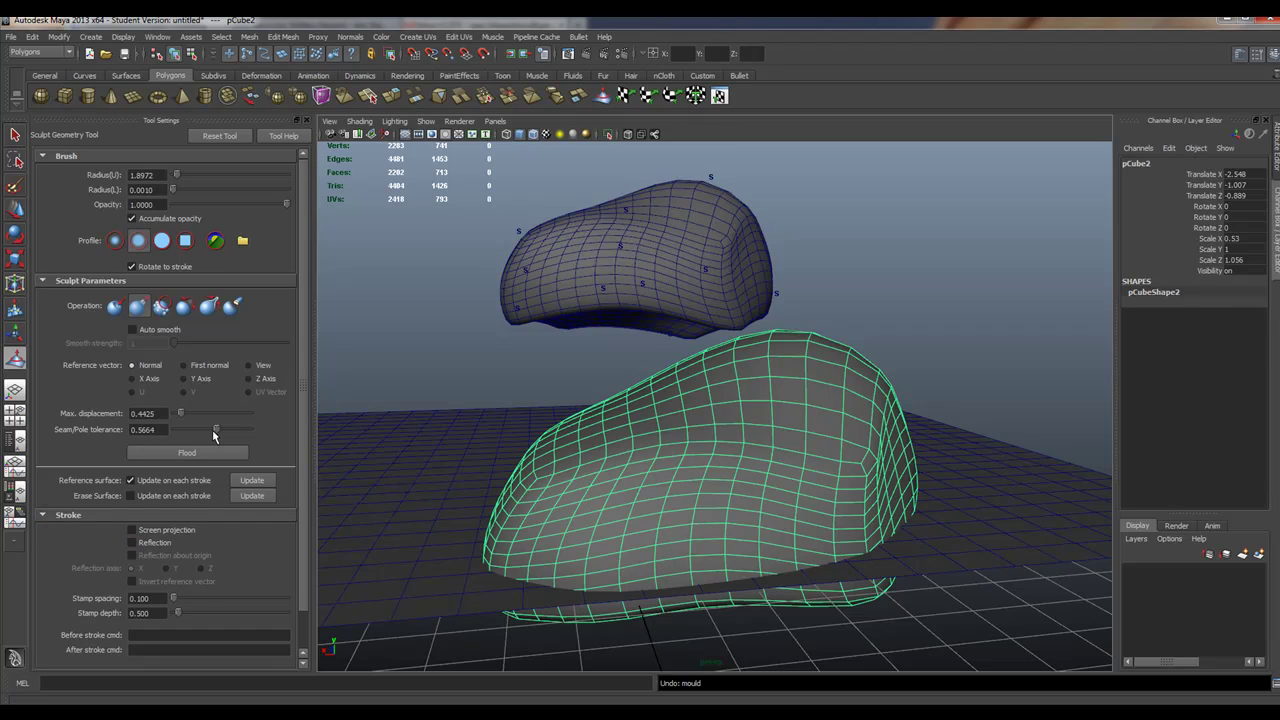
pyautogui.moveTo(212, 429); pyautogui.dragTo(197, 432)
pyautogui.moveTo(234, 207); pyautogui.dragTo(231, 206)
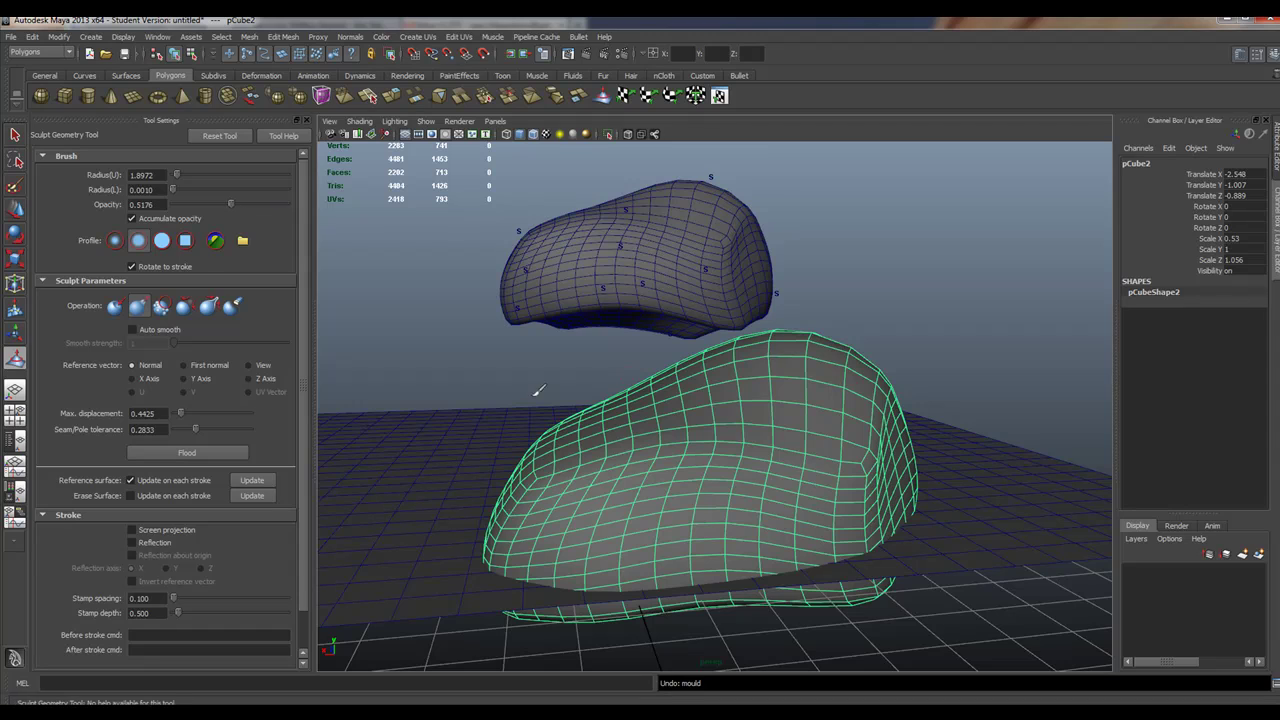
# - Sculpt over the rock's top and right side and bulge out its left end
pyautogui.click(694, 490)
pyautogui.moveTo(694, 490)
pyautogui.mouseDown()
pyautogui.moveTo(774, 368)
pyautogui.moveTo(857, 451)
pyautogui.moveTo(908, 480)
pyautogui.moveTo(908, 443)
pyautogui.moveTo(912, 518)
pyautogui.moveTo(928, 490)
pyautogui.moveTo(939, 513)
pyautogui.mouseUp()
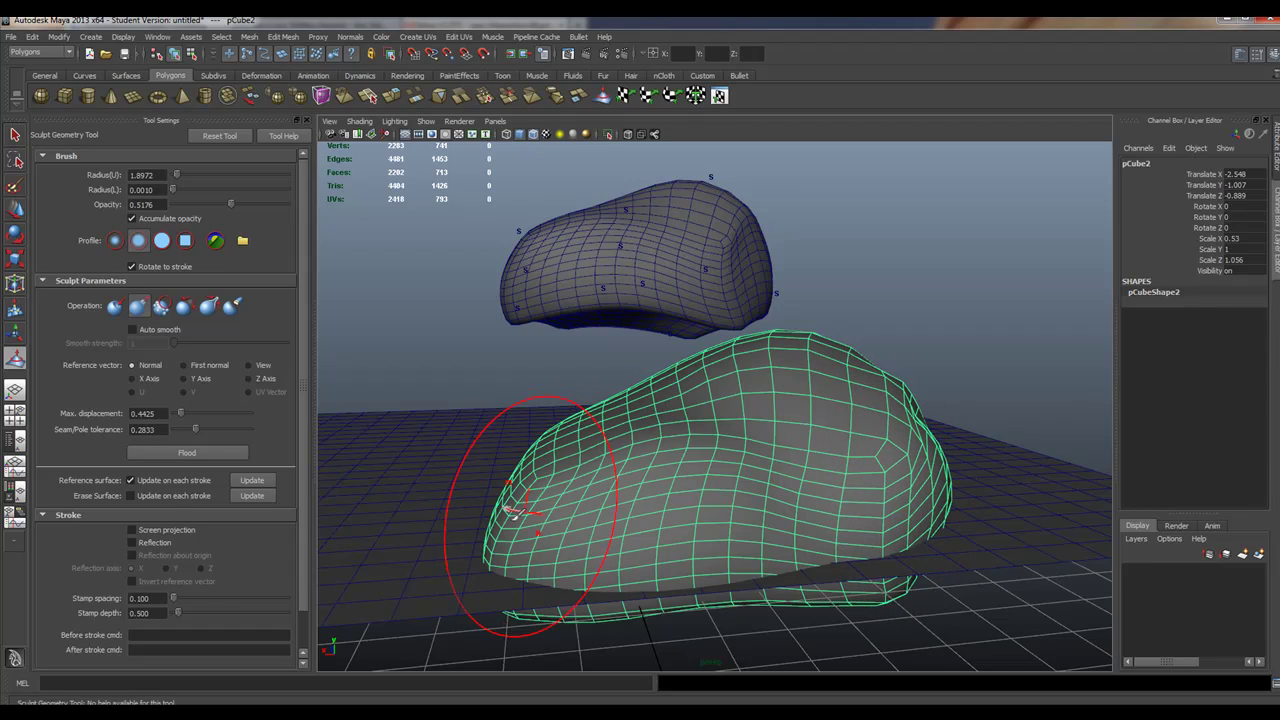
pyautogui.moveTo(515, 538); pyautogui.dragTo(500, 540)
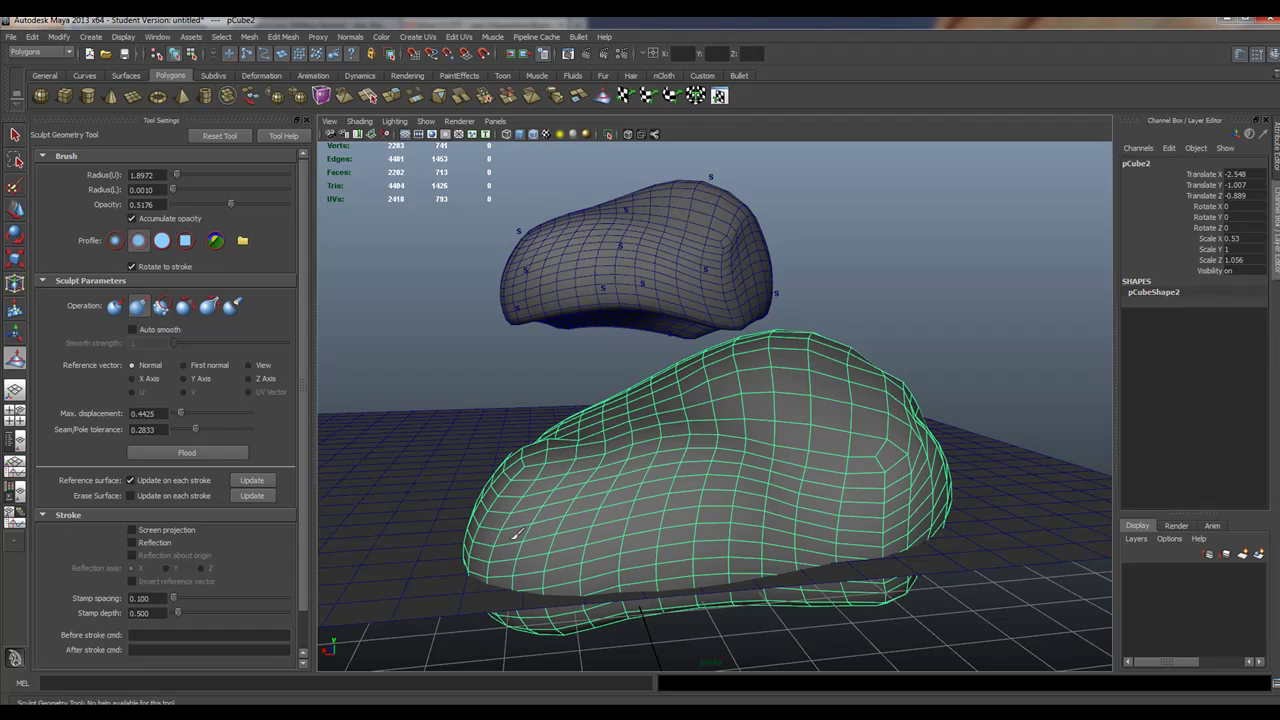
pyautogui.moveTo(523, 464)
pyautogui.keyDown('alt'); pyautogui.mouseDown()
pyautogui.moveTo(564, 510)
pyautogui.moveTo(674, 529)
pyautogui.moveTo(814, 494)
pyautogui.moveTo(880, 525)
pyautogui.moveTo(655, 503)
pyautogui.moveTo(708, 490)
pyautogui.mouseUp(); pyautogui.keyUp('alt')
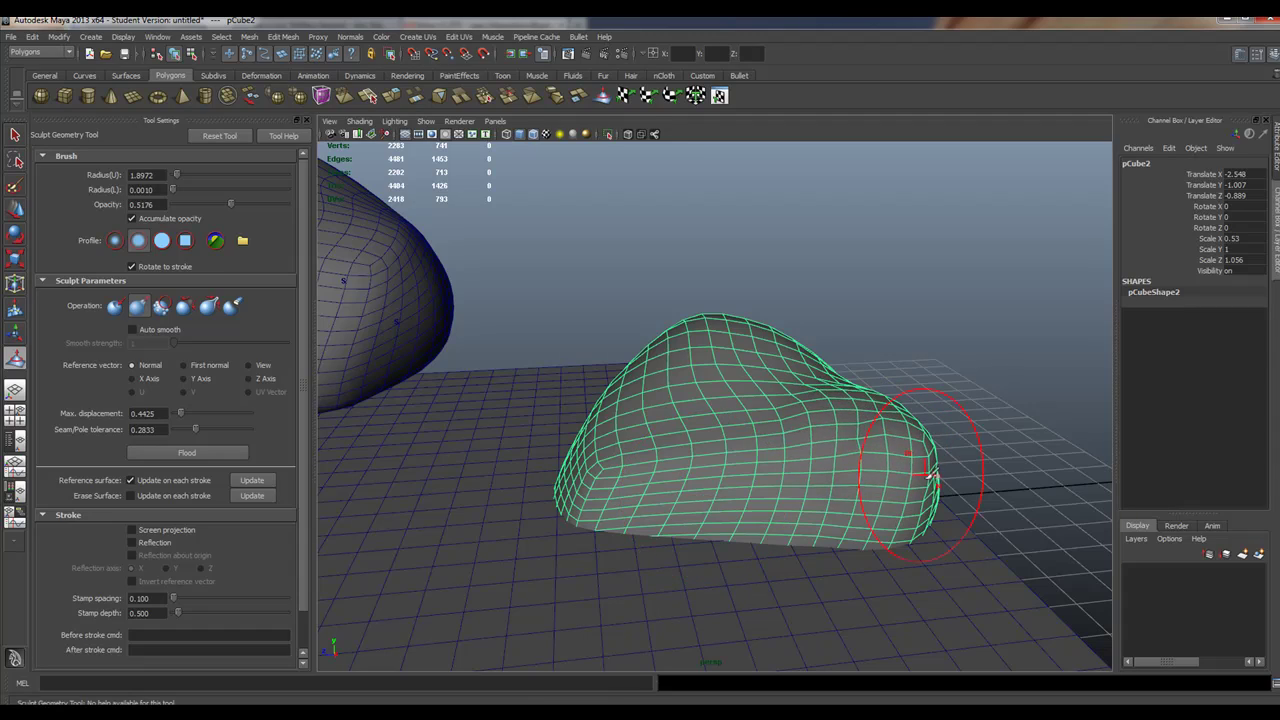
pyautogui.moveTo(929, 457)
pyautogui.keyDown('alt'); pyautogui.mouseDown()
pyautogui.moveTo(737, 463)
pyautogui.moveTo(857, 484)
pyautogui.moveTo(914, 491)
pyautogui.moveTo(419, 377)
pyautogui.mouseUp(); pyautogui.keyUp('alt')
# - Switch sculpting from Smooth to Pinch and pinch across the lower rock's surface
pyautogui.click(161, 306)
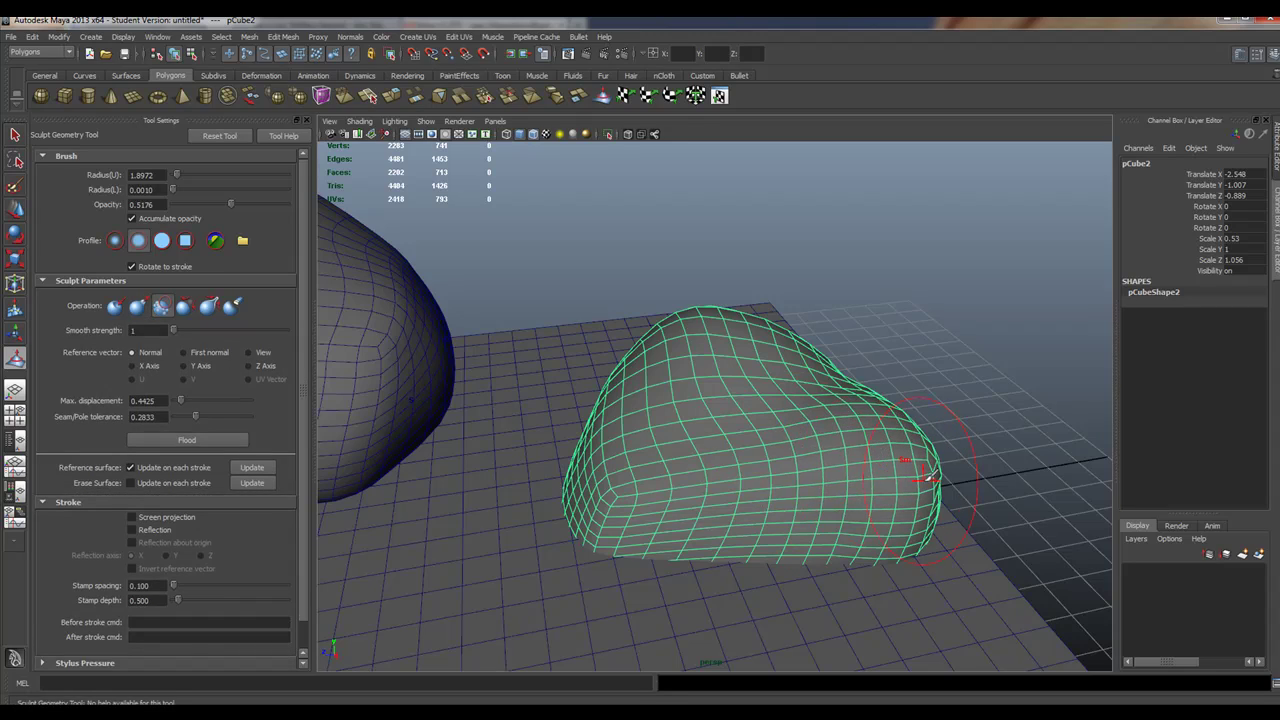
pyautogui.moveTo(790, 435)
pyautogui.keyDown('alt'); pyautogui.mouseDown()
pyautogui.moveTo(638, 462)
pyautogui.moveTo(787, 483)
pyautogui.moveTo(510, 432)
pyautogui.moveTo(857, 491)
pyautogui.moveTo(643, 491)
pyautogui.moveTo(760, 410)
pyautogui.mouseUp(); pyautogui.keyUp('alt')
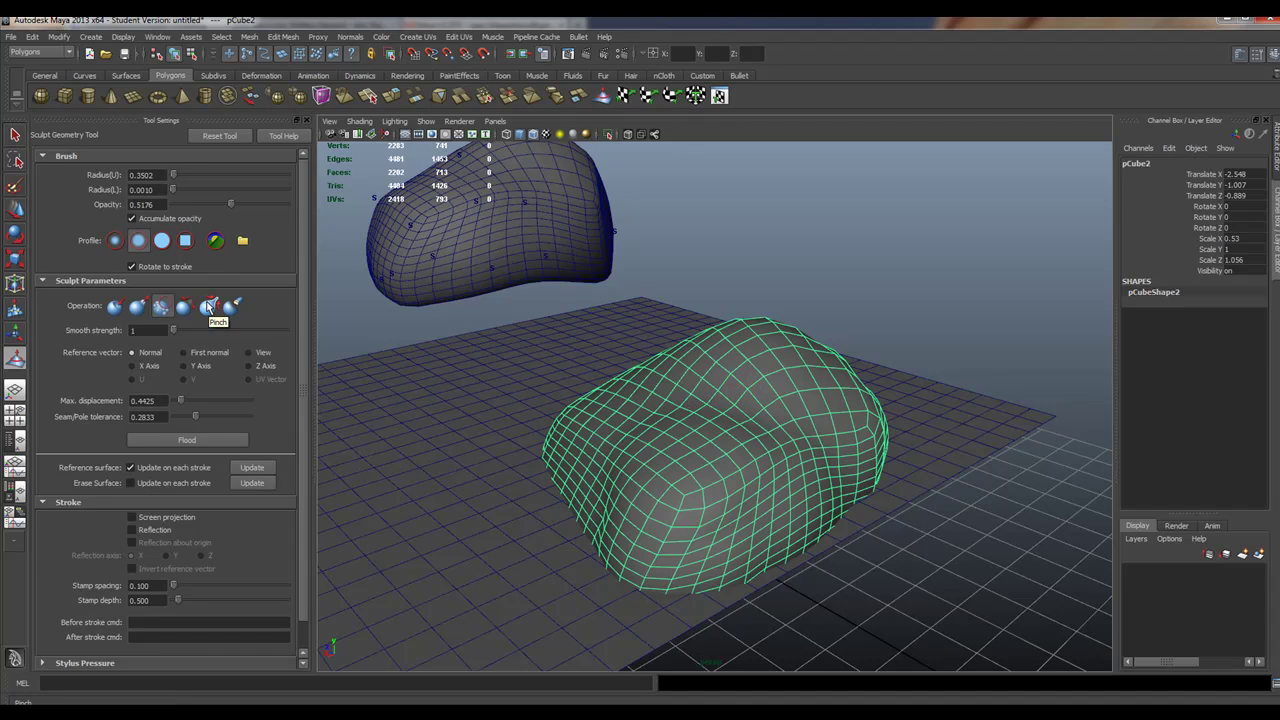
pyautogui.click(209, 306)
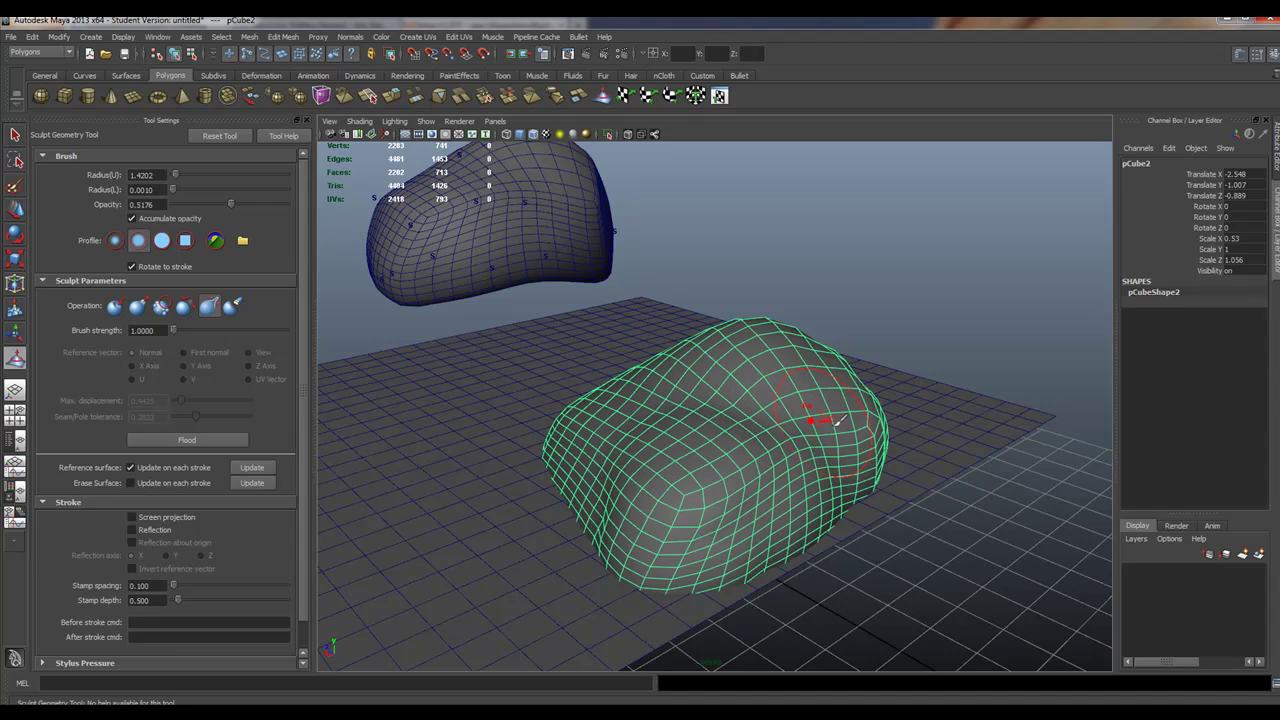
pyautogui.keyDown('alt'); pyautogui.moveTo(787, 404); pyautogui.dragTo(567, 470); pyautogui.keyUp('alt')
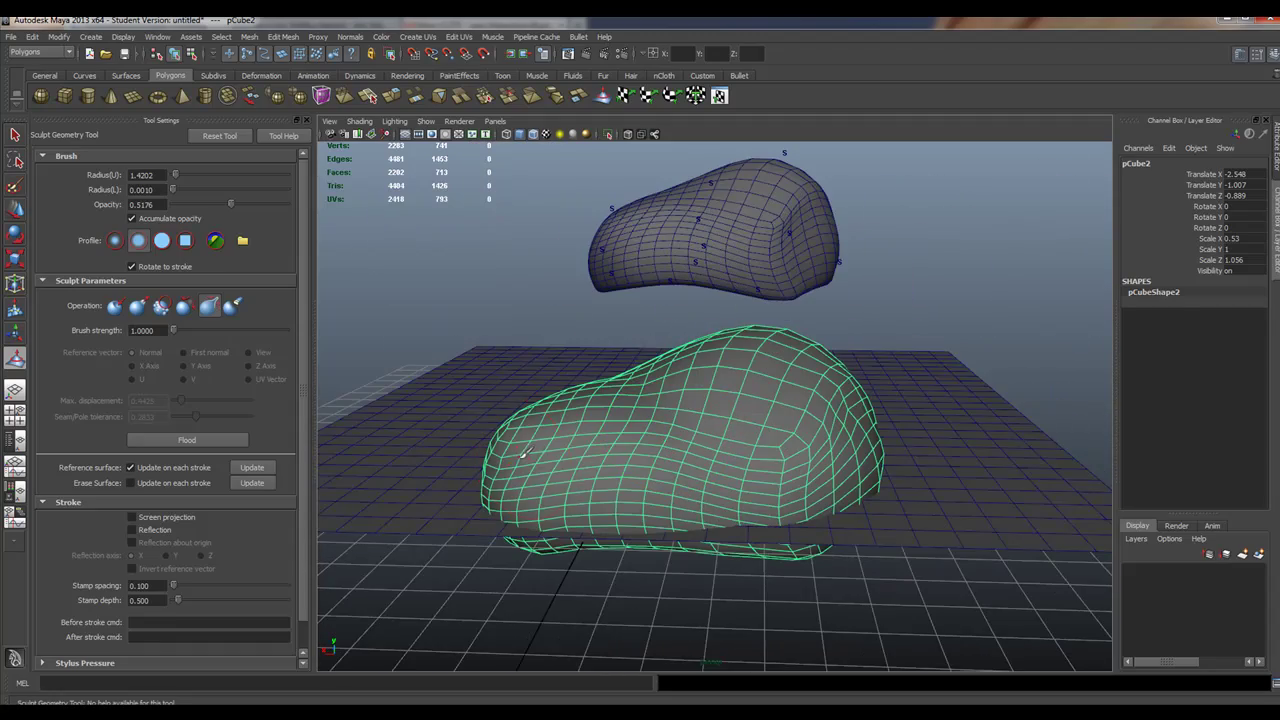
pyautogui.moveTo(694, 423)
pyautogui.keyDown('alt'); pyautogui.mouseDown()
pyautogui.moveTo(615, 428)
pyautogui.moveTo(817, 441)
pyautogui.moveTo(686, 429)
pyautogui.moveTo(830, 395)
pyautogui.mouseUp(); pyautogui.keyUp('alt')
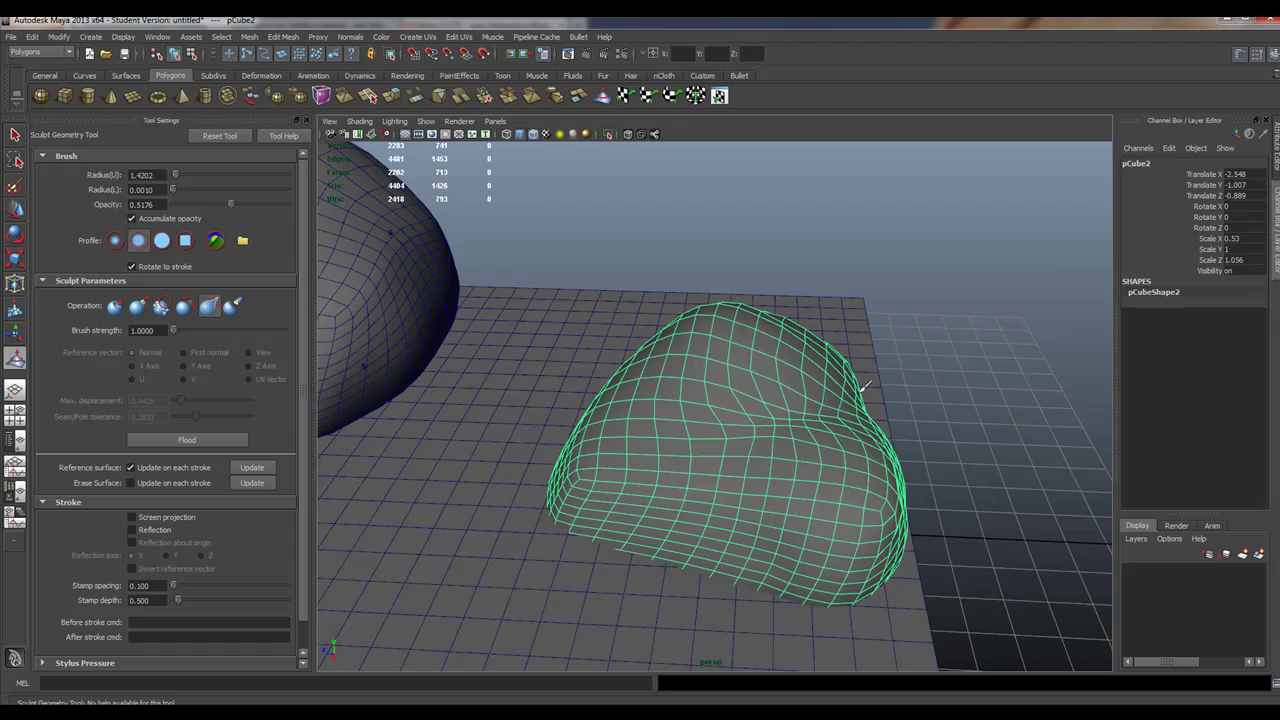
pyautogui.moveTo(865, 440)
pyautogui.keyDown('alt'); pyautogui.mouseDown()
pyautogui.moveTo(880, 455)
pyautogui.moveTo(786, 449)
pyautogui.moveTo(943, 480)
pyautogui.moveTo(980, 474)
pyautogui.moveTo(966, 514)
pyautogui.moveTo(926, 491)
pyautogui.moveTo(1014, 474)
pyautogui.moveTo(988, 470)
pyautogui.mouseUp(); pyautogui.keyUp('alt')
# - Push a crease into pCube2 with the Push brush, then undo that first stroke
pyautogui.click(115, 305)
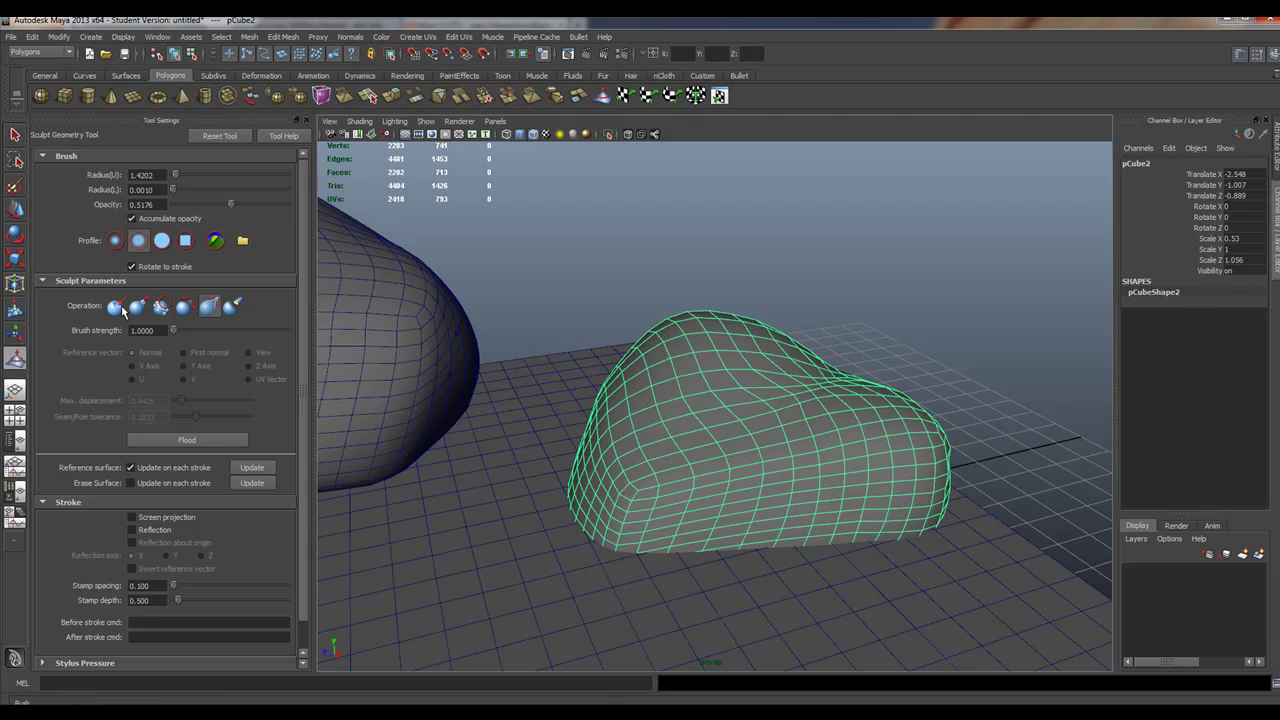
pyautogui.keyDown('alt'); pyautogui.moveTo(832, 400); pyautogui.dragTo(790, 420); pyautogui.keyUp('alt')
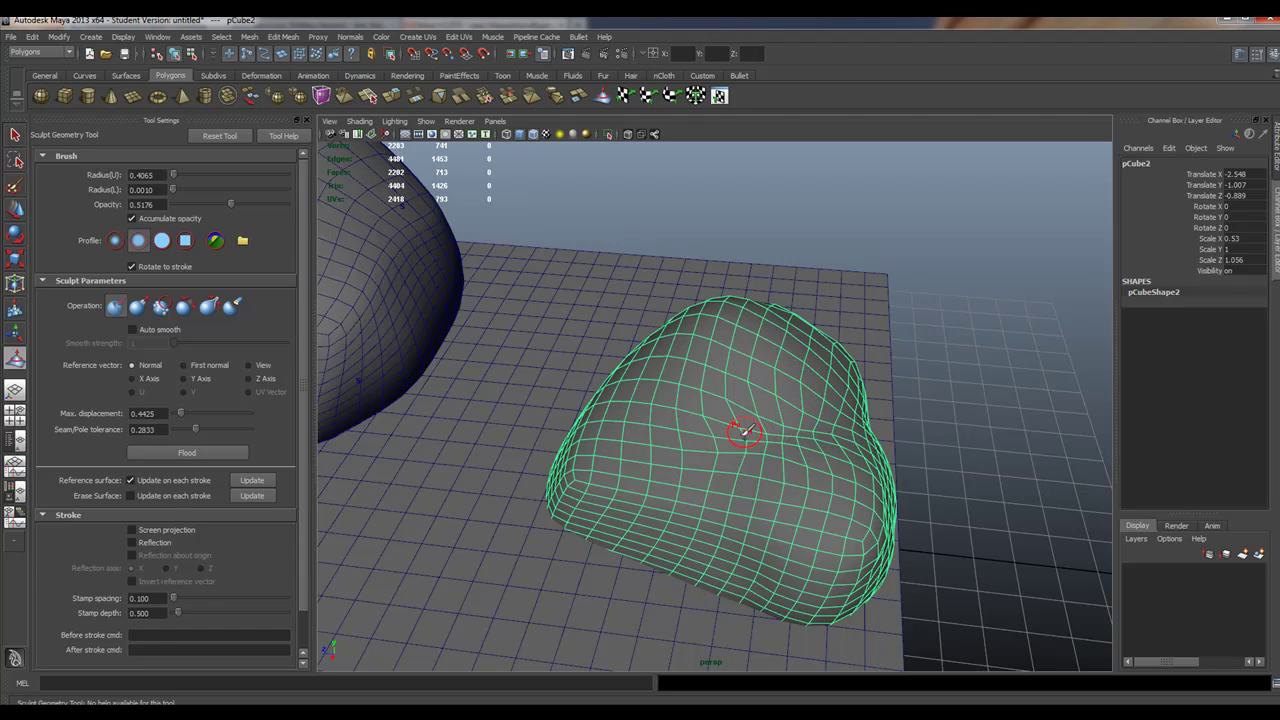
pyautogui.keyDown('alt'); pyautogui.moveTo(745, 432); pyautogui.dragTo(985, 470, button='right'); pyautogui.keyUp('alt')
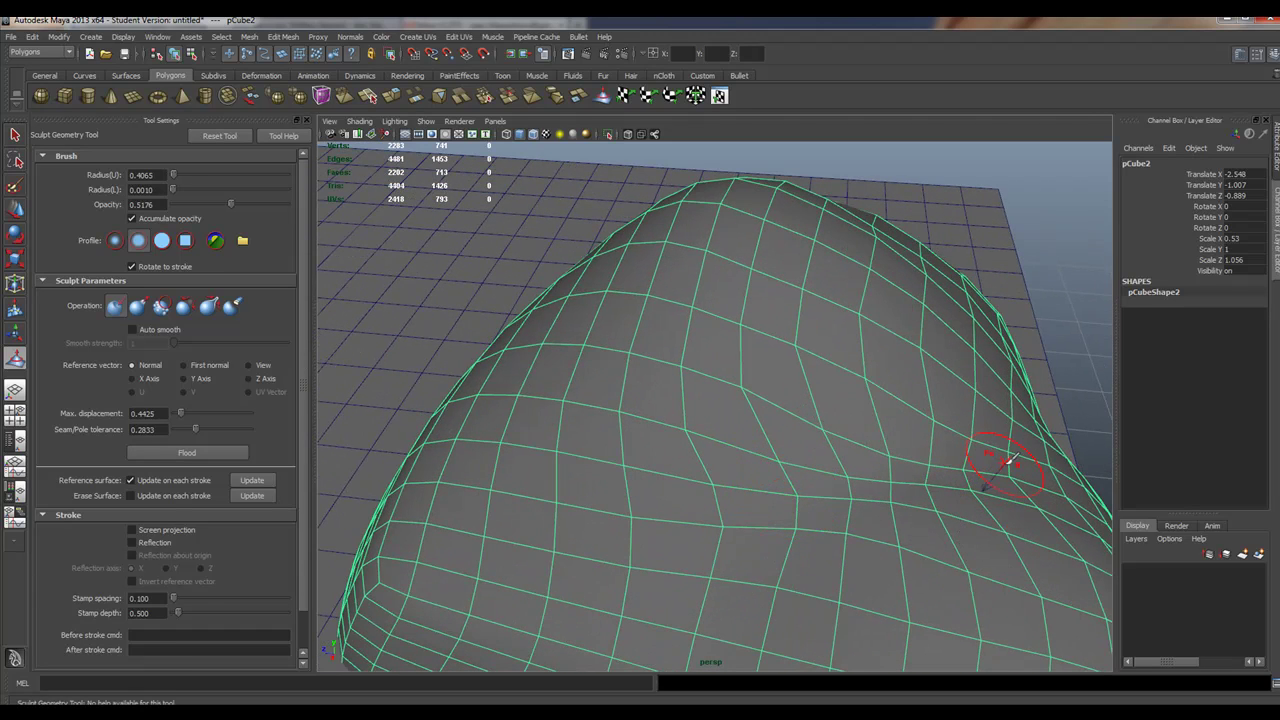
pyautogui.moveTo(1012, 460); pyautogui.dragTo(907, 475)
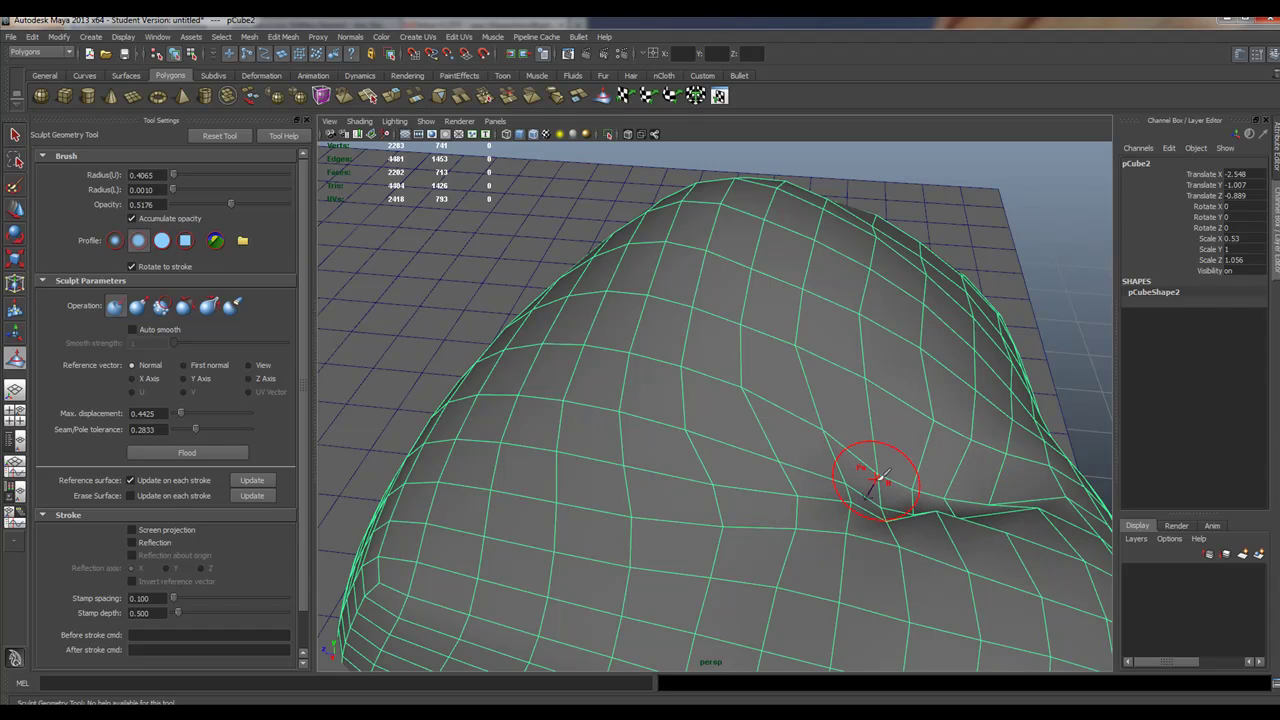
pyautogui.hotkey('ctrl', 'z')
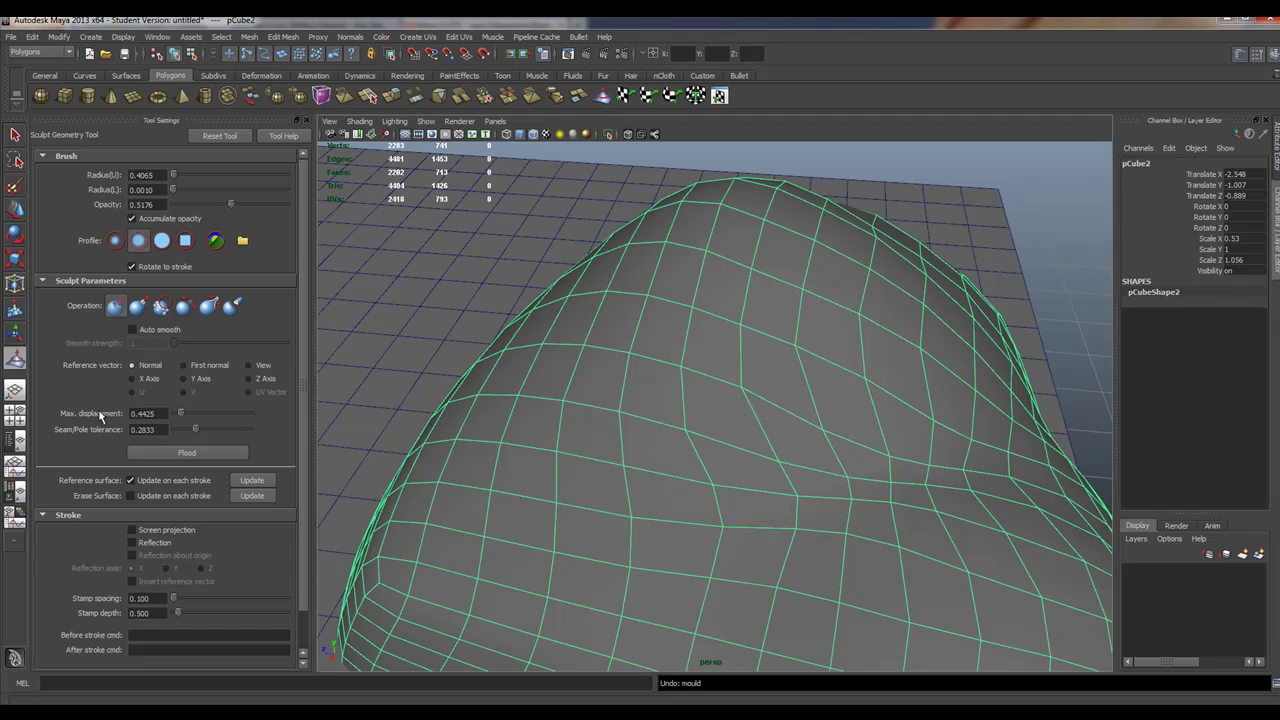
# - Lower brush opacity to 0.1529, sculpt a gentler, longer crease, and switch the brush to Smooth
pyautogui.moveTo(231, 204); pyautogui.dragTo(189, 204)
pyautogui.moveTo(996, 458)
pyautogui.mouseDown()
pyautogui.moveTo(1006, 466)
pyautogui.moveTo(937, 474)
pyautogui.mouseUp()
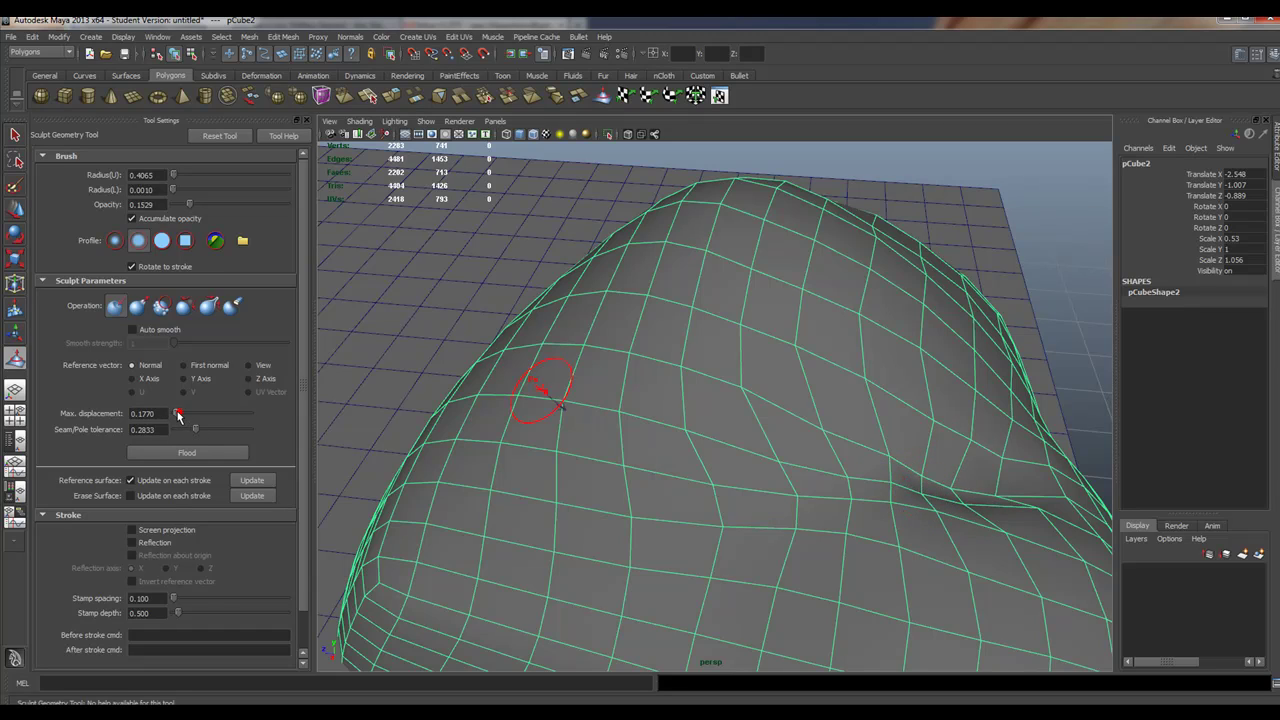
pyautogui.moveTo(980, 481)
pyautogui.mouseDown()
pyautogui.moveTo(886, 491)
pyautogui.moveTo(820, 514)
pyautogui.moveTo(908, 486)
pyautogui.moveTo(886, 509)
pyautogui.moveTo(789, 526)
pyautogui.mouseUp()
pyautogui.moveTo(913, 508); pyautogui.dragTo(806, 529)
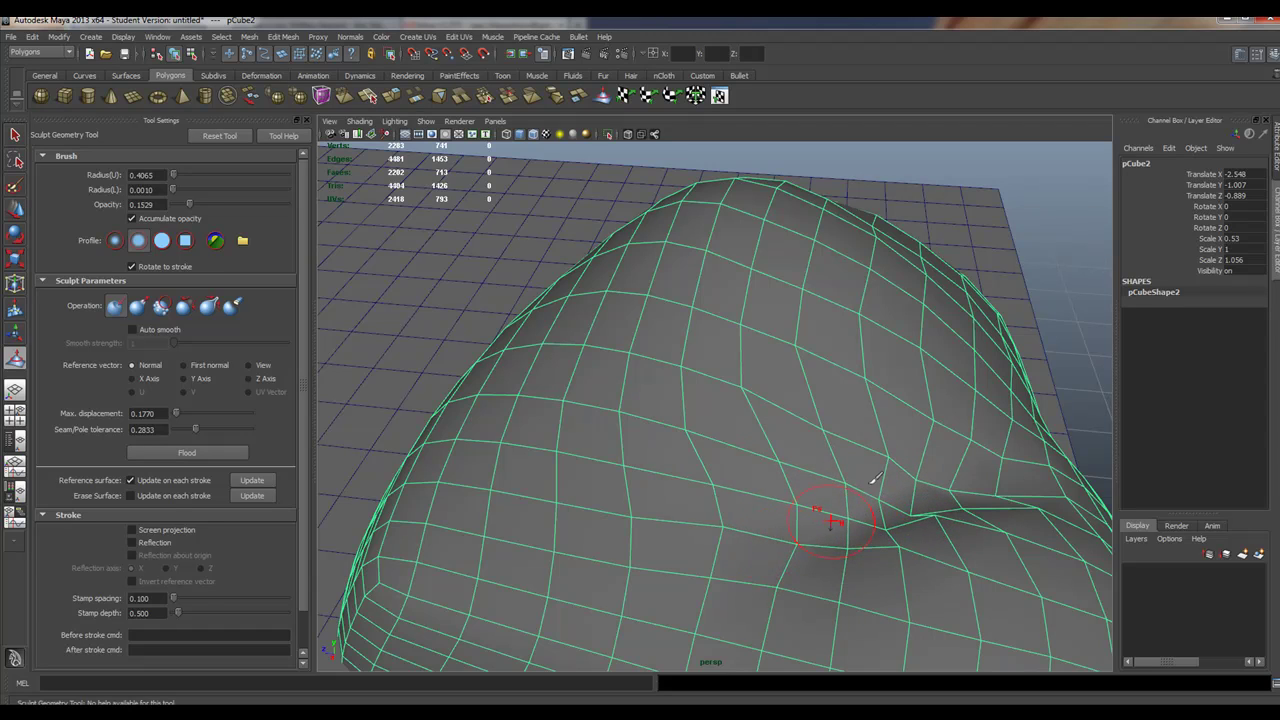
pyautogui.moveTo(1008, 498)
pyautogui.keyDown('alt'); pyautogui.mouseDown()
pyautogui.moveTo(829, 474)
pyautogui.moveTo(875, 490)
pyautogui.mouseUp(); pyautogui.keyUp('alt')
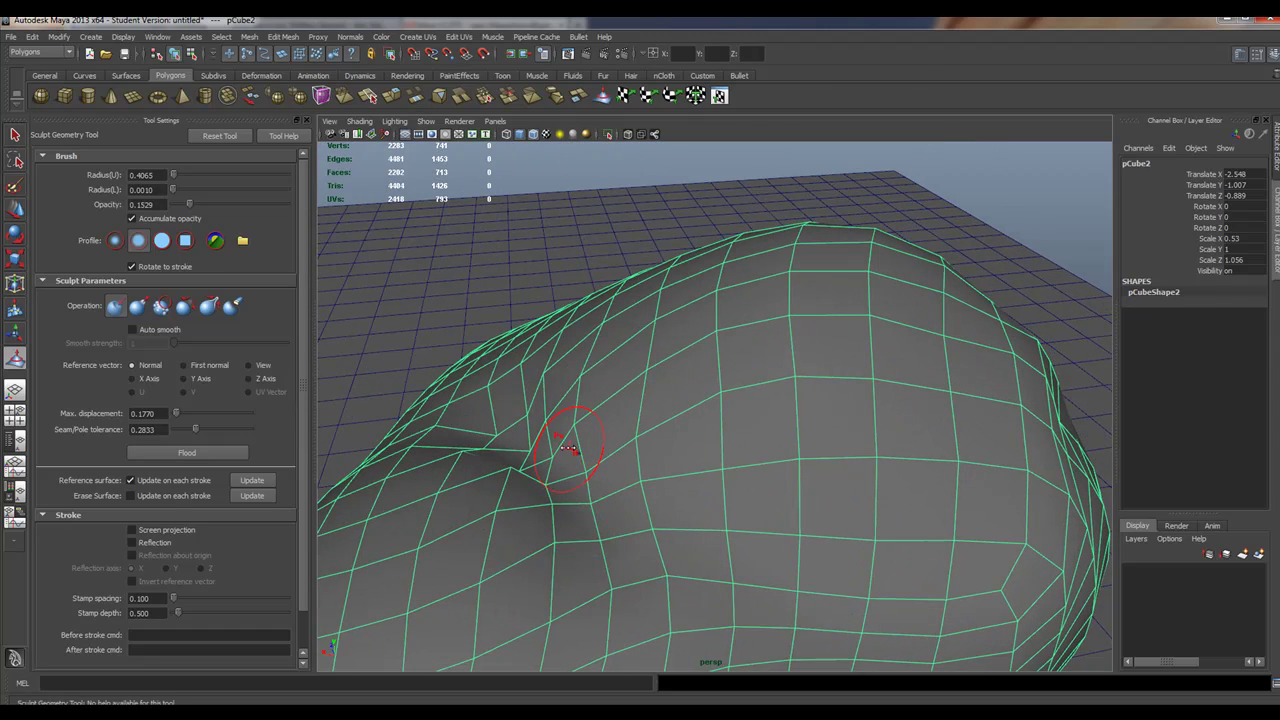
pyautogui.moveTo(562, 470); pyautogui.dragTo(562, 470, button='right')
pyautogui.click(161, 306)
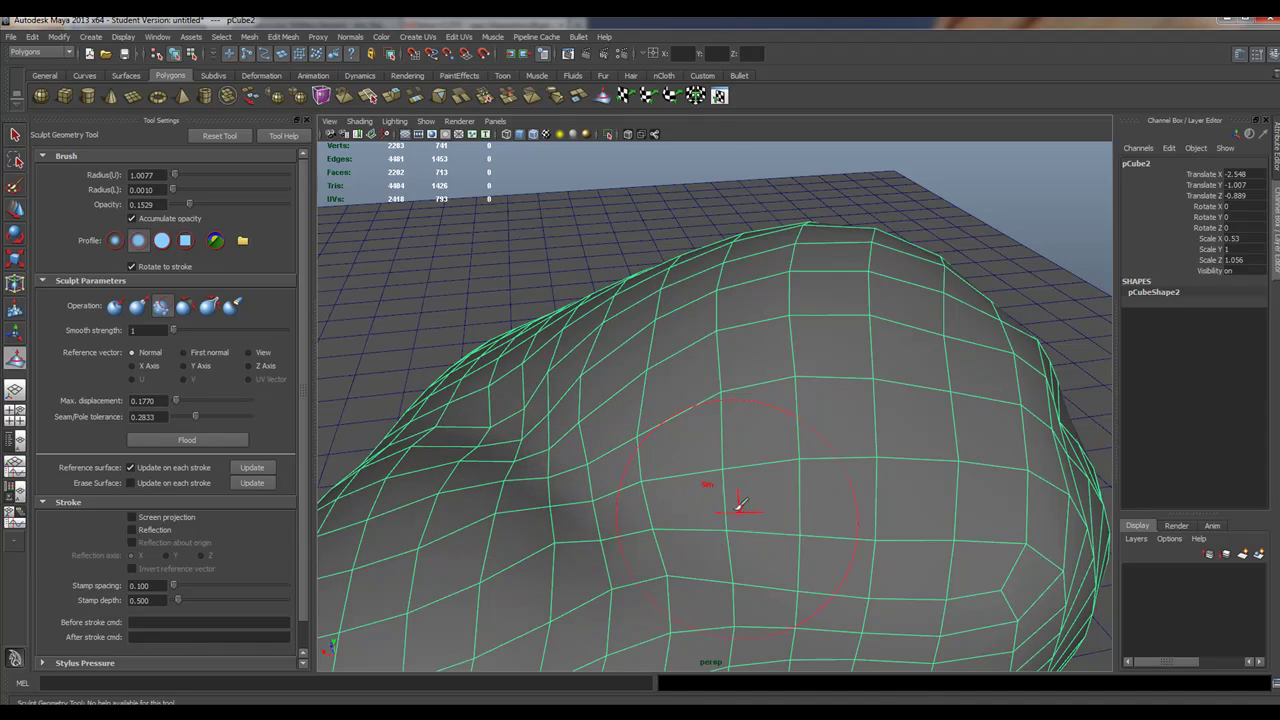
pyautogui.keyDown('alt'); pyautogui.moveTo(737, 508); pyautogui.dragTo(628, 464); pyautogui.keyUp('alt')
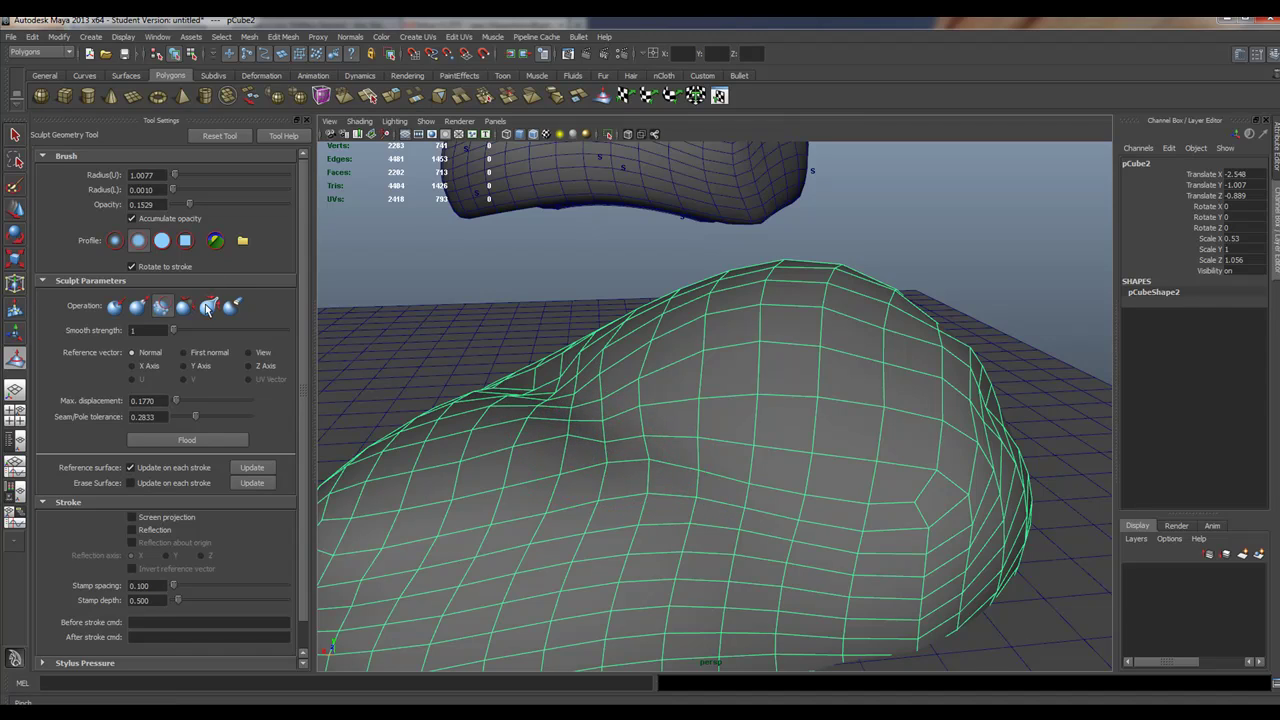
# - Brush the Relax operation over pCube2's crease, then orbit back to view both rocks
pyautogui.click(185, 305)
pyautogui.moveTo(590, 393); pyautogui.dragTo(514, 381)
pyautogui.click(249, 37)
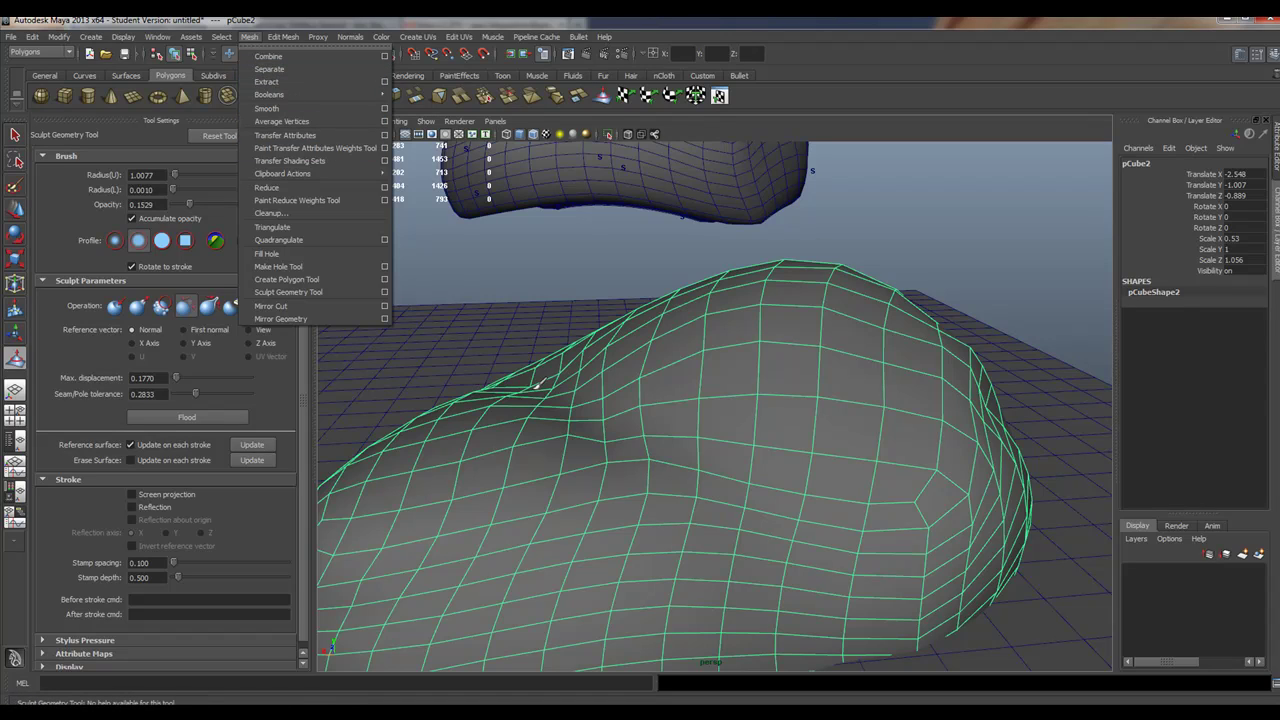
pyautogui.click(482, 393)
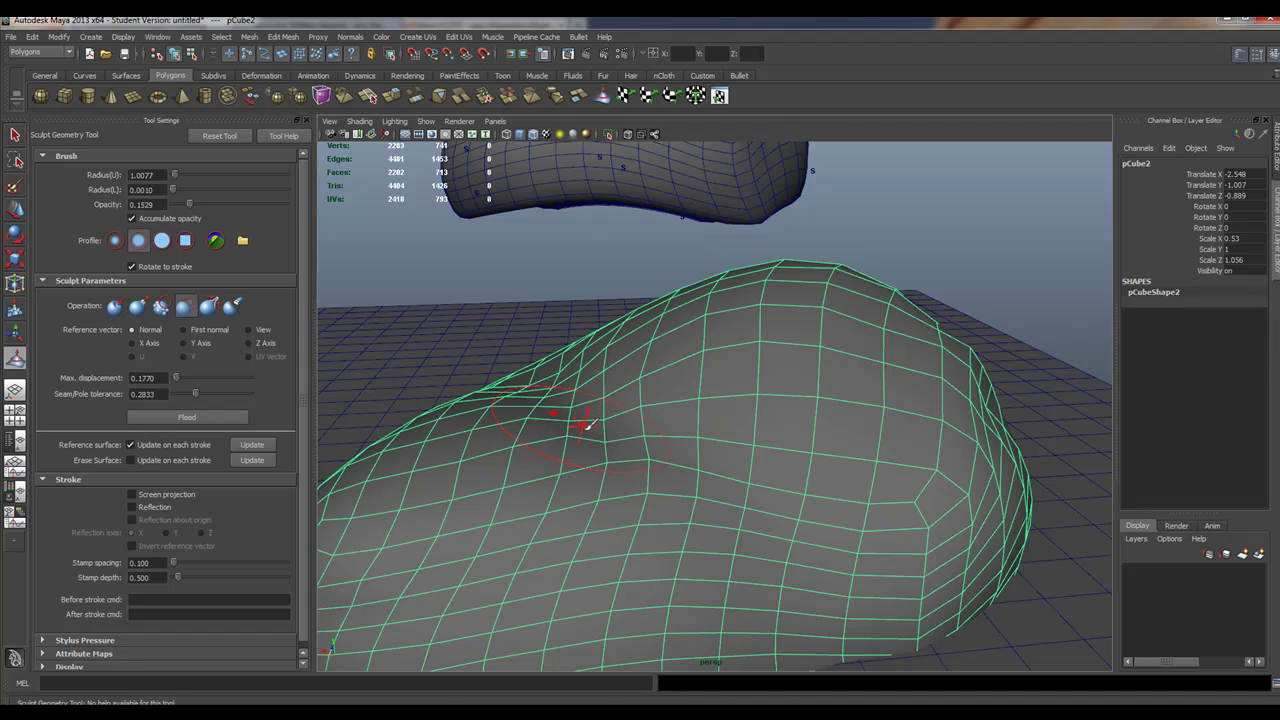
pyautogui.moveTo(520, 399)
pyautogui.keyDown('alt'); pyautogui.mouseDown()
pyautogui.moveTo(680, 406)
pyautogui.moveTo(708, 394)
pyautogui.moveTo(662, 394)
pyautogui.mouseUp(); pyautogui.keyUp('alt')
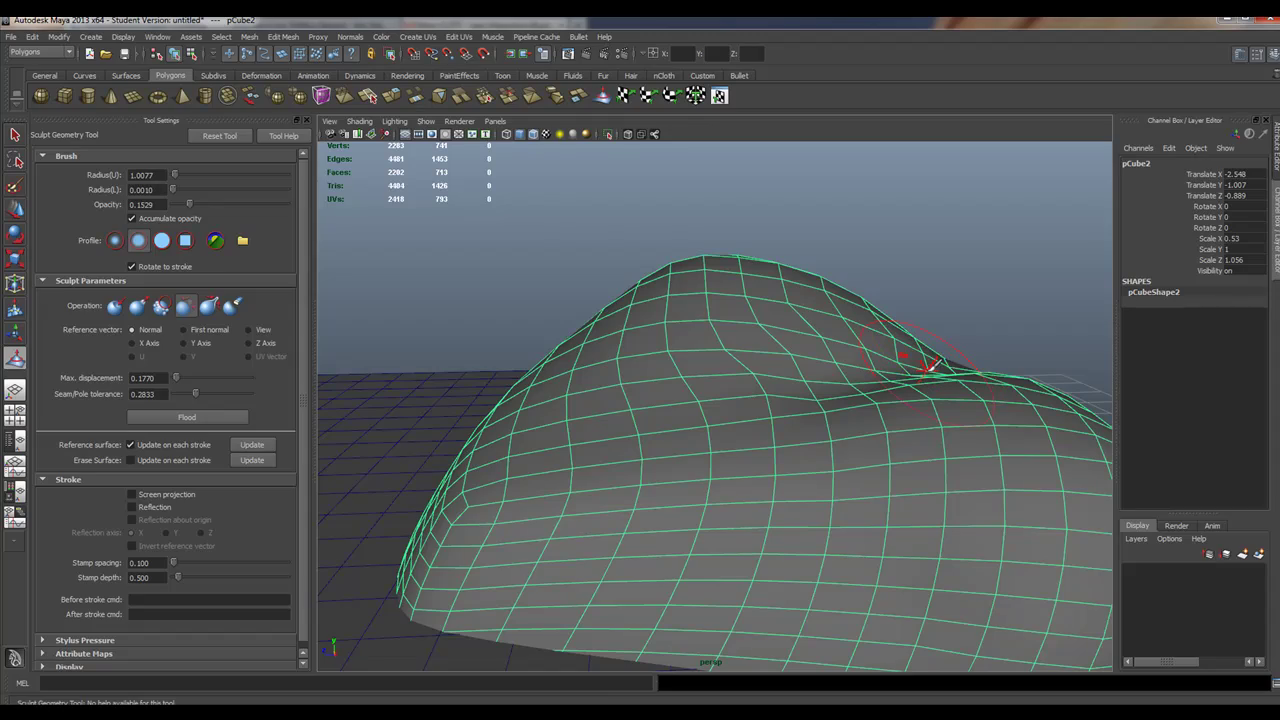
pyautogui.moveTo(912, 388)
pyautogui.keyDown('alt'); pyautogui.mouseDown()
pyautogui.moveTo(845, 412)
pyautogui.moveTo(786, 400)
pyautogui.moveTo(846, 423)
pyautogui.mouseUp(); pyautogui.keyUp('alt')
pyautogui.keyDown('alt'); pyautogui.moveTo(846, 423); pyautogui.dragTo(700, 380, button='right'); pyautogui.keyUp('alt')
pyautogui.moveTo(700, 380)
pyautogui.keyDown('alt'); pyautogui.mouseDown()
pyautogui.moveTo(509, 329)
pyautogui.moveTo(550, 331)
pyautogui.mouseUp(); pyautogui.keyUp('alt')
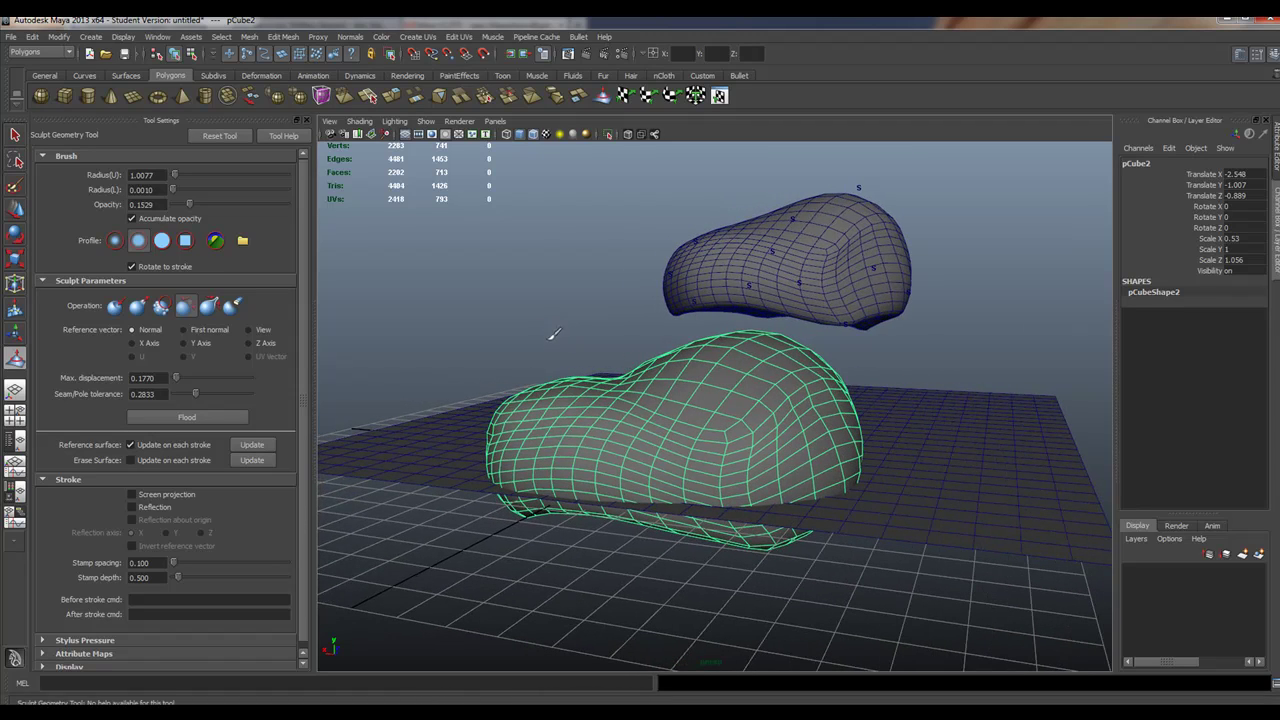
# - Add softMod13 at the rock's left end, pulling it to Translate X 2.247, Y -0.788
pyautogui.click(15, 312)
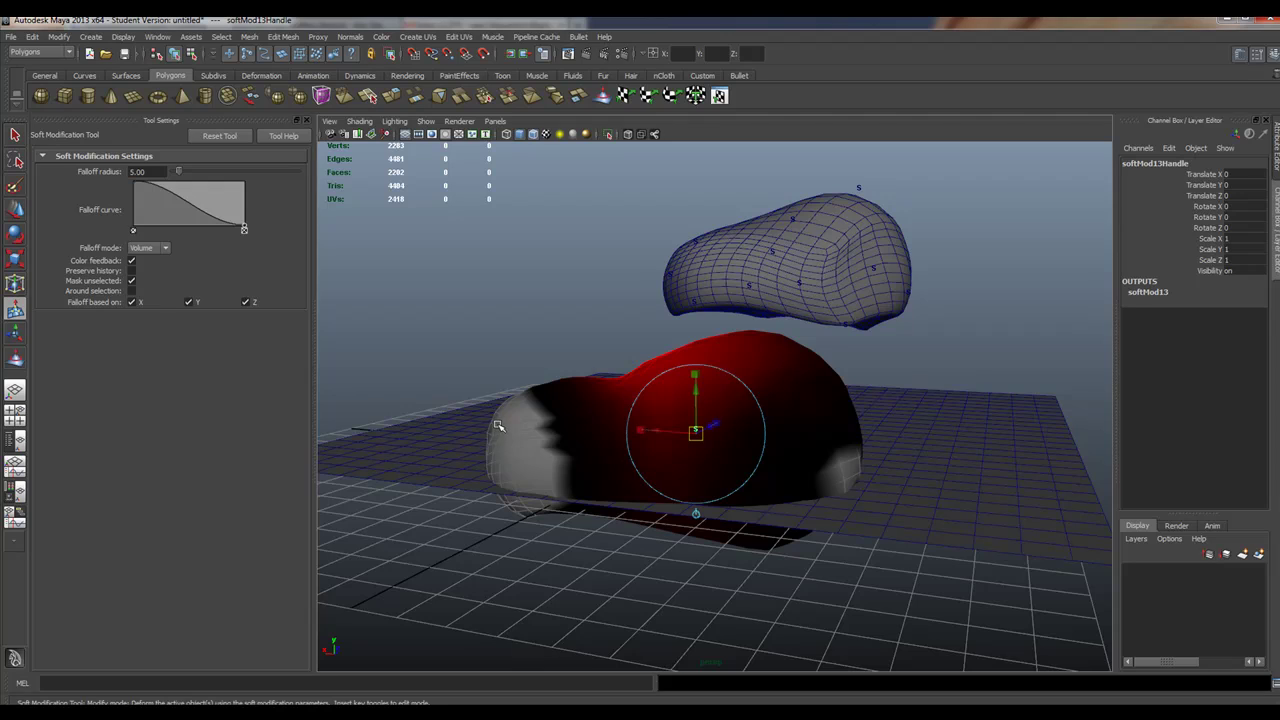
pyautogui.click(497, 425)
pyautogui.moveTo(457, 422)
pyautogui.mouseDown()
pyautogui.moveTo(431, 420)
pyautogui.moveTo(452, 430)
pyautogui.mouseUp()
pyautogui.moveTo(457, 366); pyautogui.dragTo(392, 443)
pyautogui.keyDown('alt'); pyautogui.moveTo(587, 376); pyautogui.dragTo(783, 381); pyautogui.keyUp('alt')
pyautogui.keyDown('alt'); pyautogui.moveTo(845, 426); pyautogui.dragTo(790, 470); pyautogui.keyUp('alt')
pyautogui.click(15, 134)
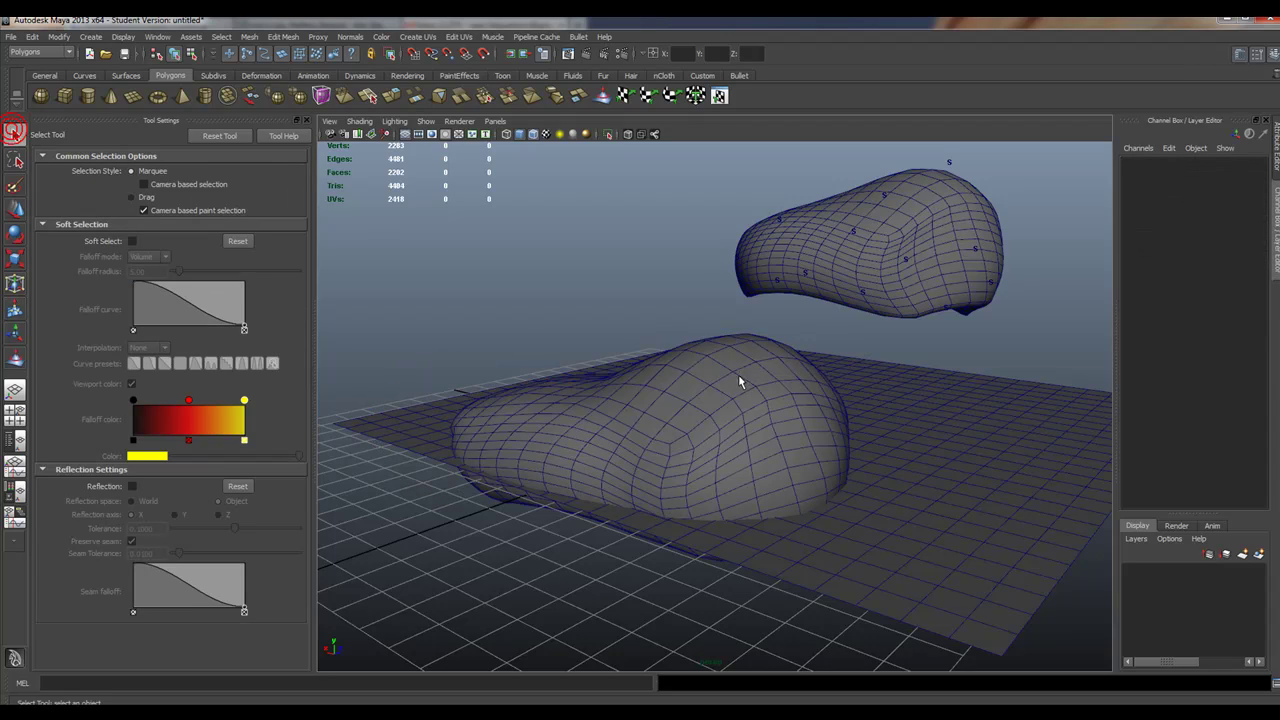
# - Duplicate the lower rock pCube2 and move the copy behind the original
pyautogui.click(730, 396)
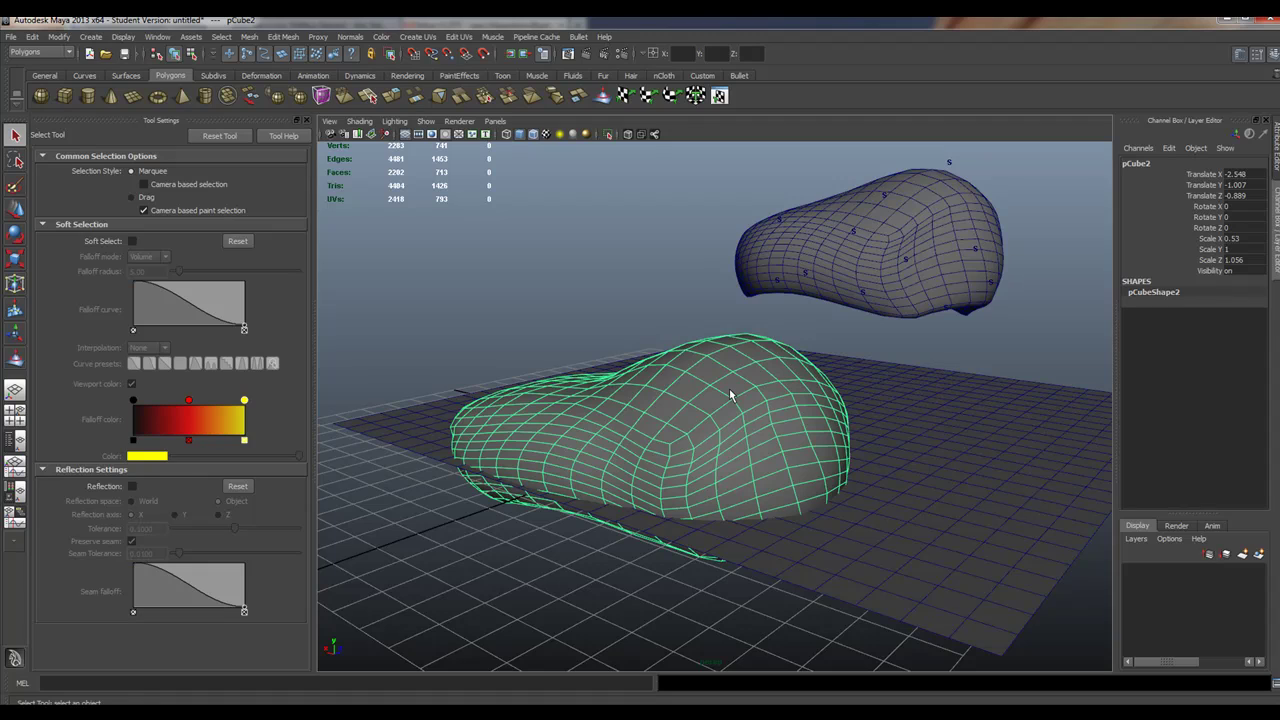
pyautogui.hotkey('ctrl', 'd')
pyautogui.press('w')
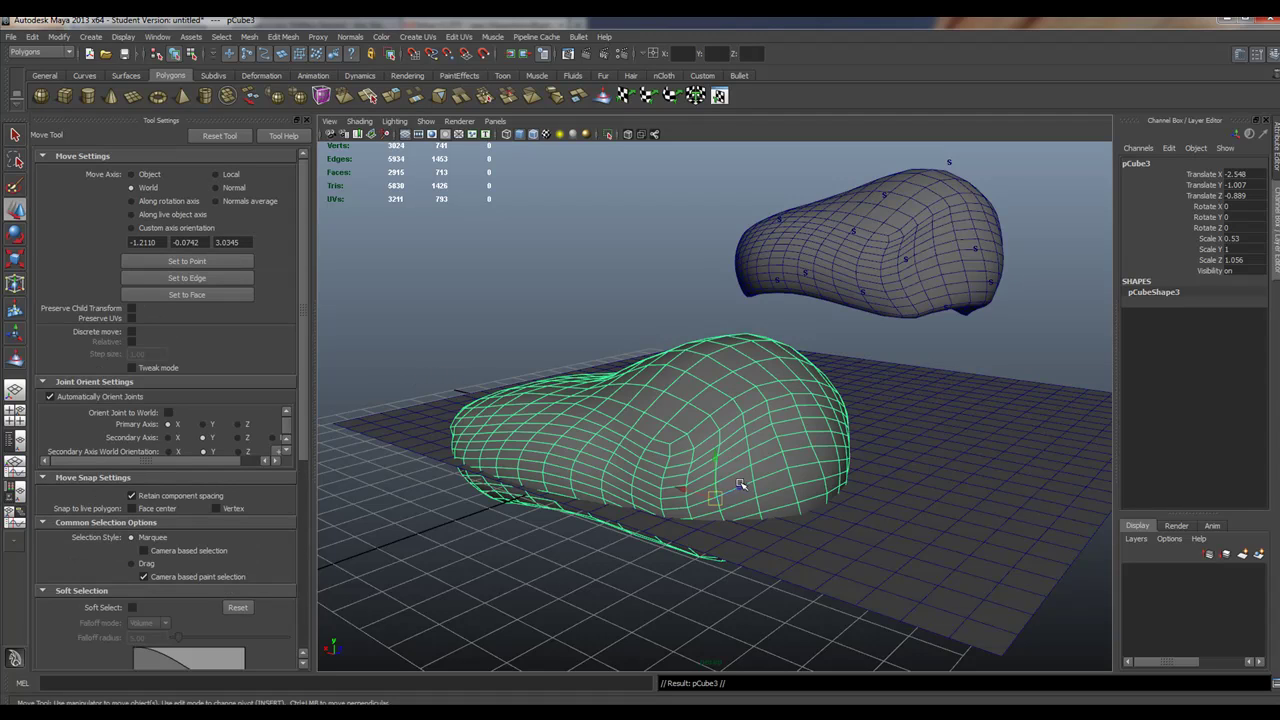
pyautogui.moveTo(740, 485); pyautogui.dragTo(900, 435)
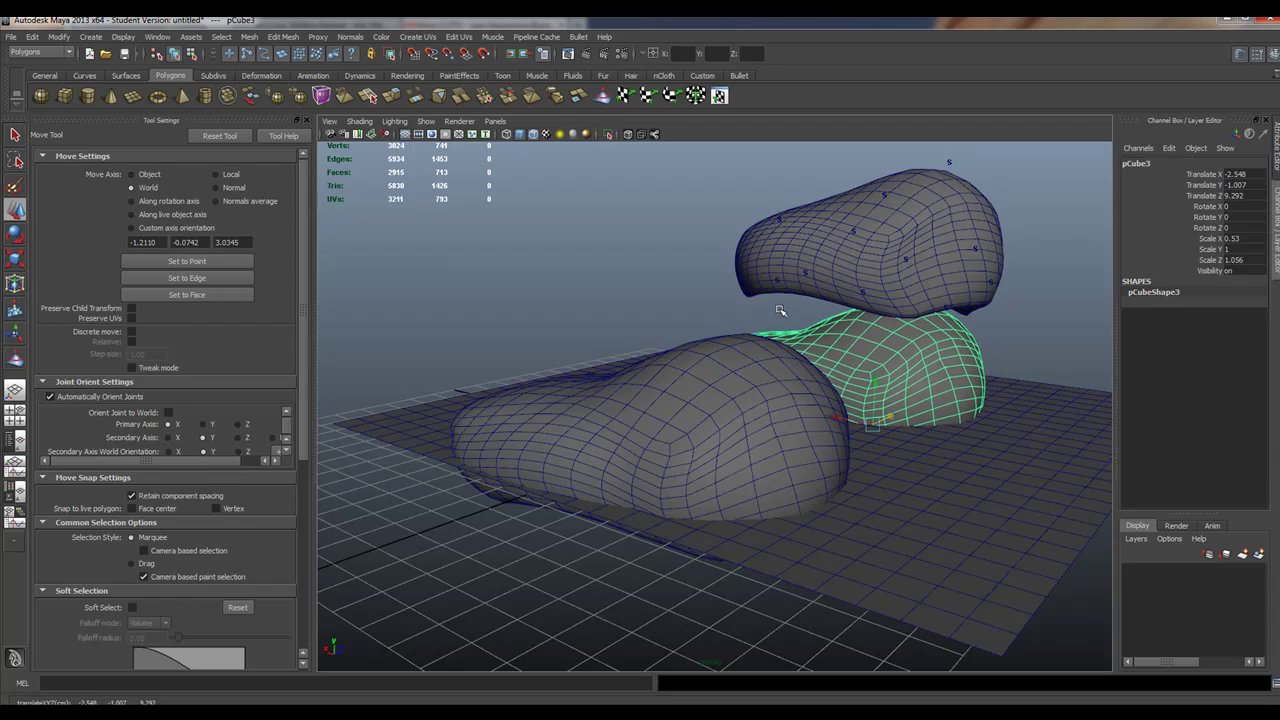
pyautogui.keyDown('alt'); pyautogui.moveTo(780, 311); pyautogui.dragTo(850, 258); pyautogui.keyUp('alt')
# - Lift the upper rock slightly and try moving its soft deformation, undoing that move
pyautogui.click(833, 322)
pyautogui.moveTo(702, 296); pyautogui.dragTo(929, 337)
pyautogui.scroll(-1, 901, 346)
pyautogui.moveTo(816, 350)
pyautogui.mouseDown()
pyautogui.moveTo(820, 312)
pyautogui.moveTo(791, 337)
pyautogui.moveTo(820, 357)
pyautogui.moveTo(849, 324)
pyautogui.moveTo(814, 362)
pyautogui.moveTo(797, 342)
pyautogui.moveTo(822, 345)
pyautogui.moveTo(820, 316)
pyautogui.moveTo(830, 367)
pyautogui.moveTo(812, 333)
pyautogui.mouseUp()
pyautogui.keyDown('alt'); pyautogui.moveTo(885, 163); pyautogui.dragTo(729, 215); pyautogui.keyUp('alt')
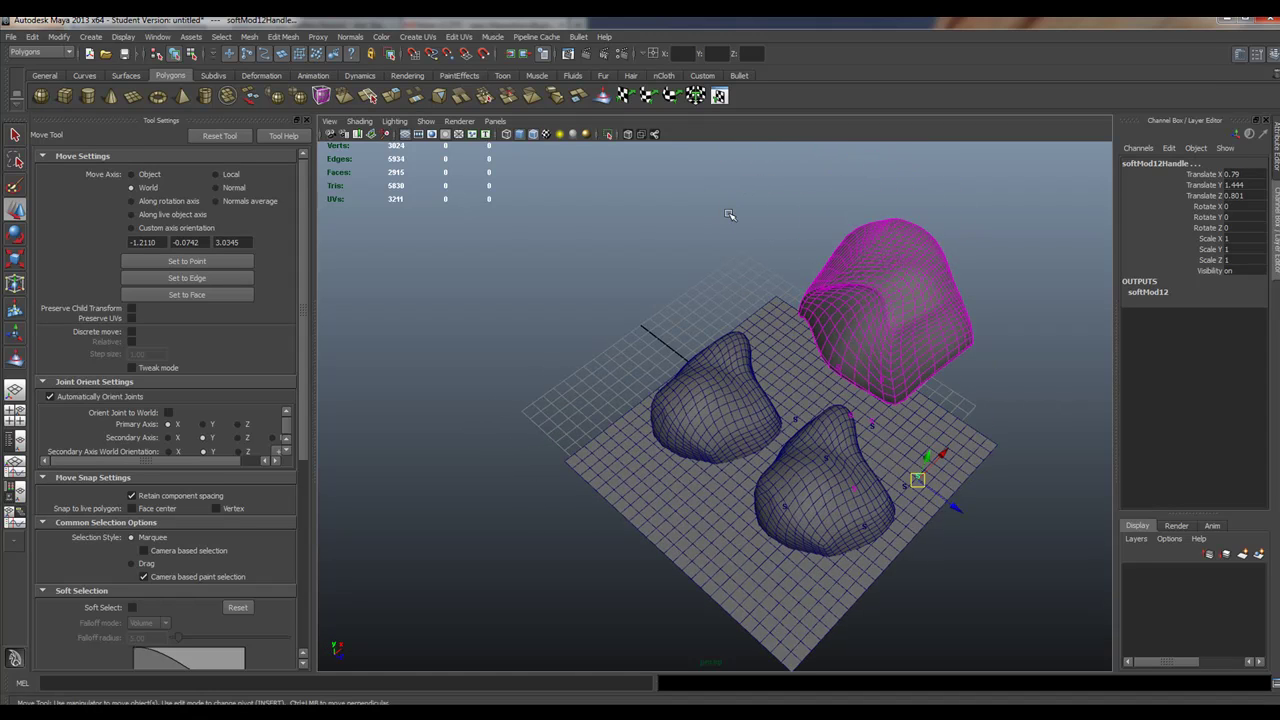
pyautogui.hotkey('ctrl', 'z')
# - Delete the floating upper rock pCube1, leaving two rocks on the ground plane
pyautogui.keyDown('alt'); pyautogui.moveTo(852, 235); pyautogui.dragTo(903, 251); pyautogui.keyUp('alt')
pyautogui.scroll(-2, 903, 251)
pyautogui.click(872, 275)
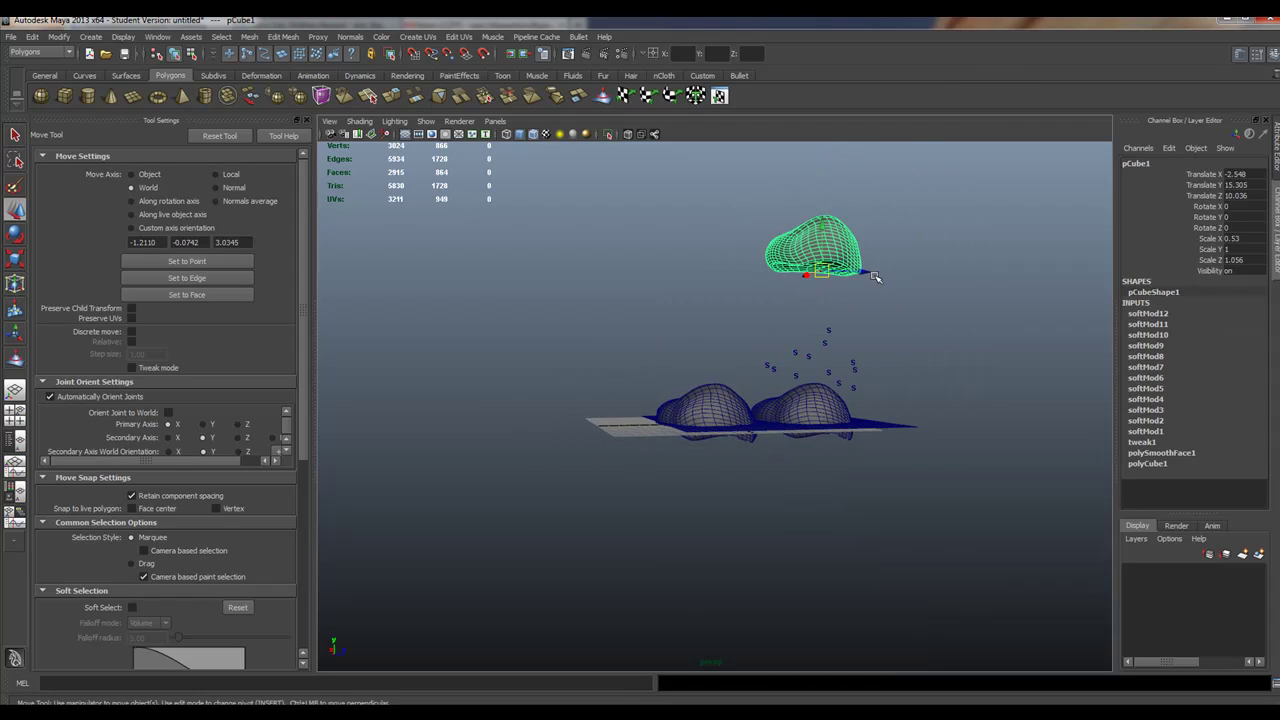
pyautogui.press('Delete')
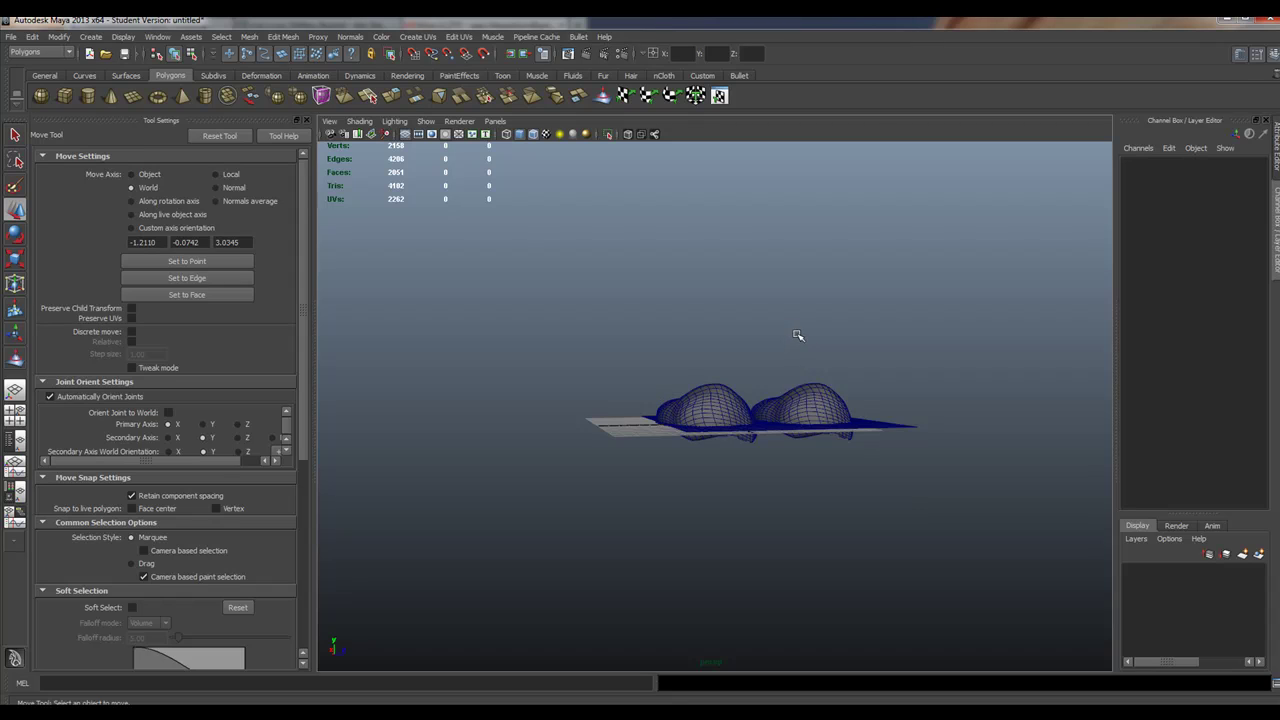
pyautogui.keyDown('alt'); pyautogui.moveTo(797, 335); pyautogui.dragTo(601, 408); pyautogui.keyUp('alt')
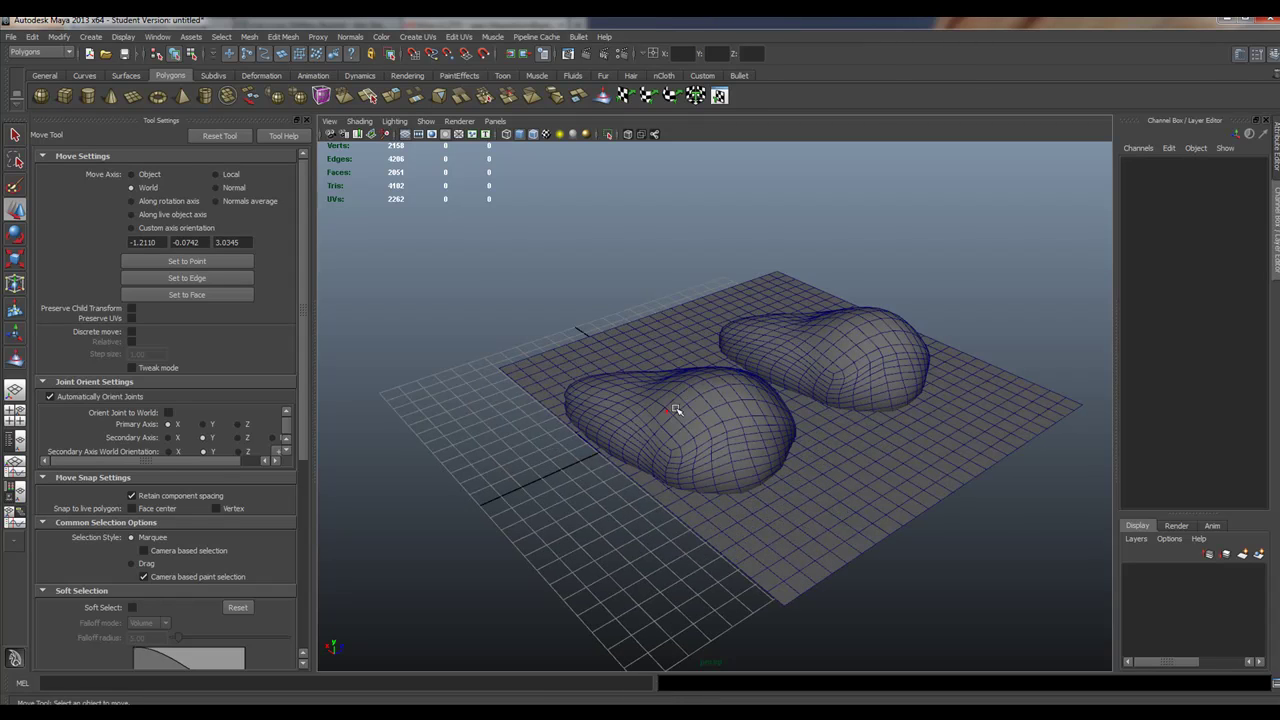
# - Wrap the front rock in a lattice from the hotbox, then undo the lattice
pyautogui.click(720, 414)
pyautogui.keyDown('alt'); pyautogui.moveTo(716, 416); pyautogui.dragTo(536, 356); pyautogui.keyUp('alt')
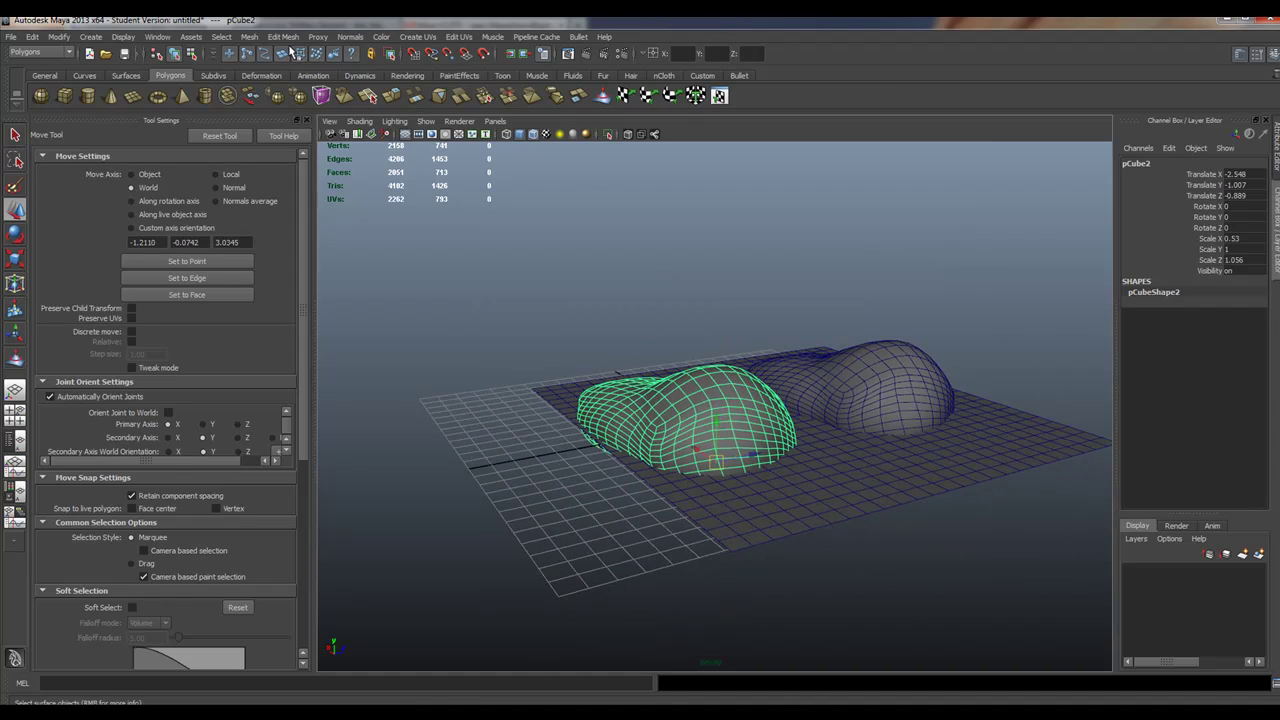
pyautogui.press('space')
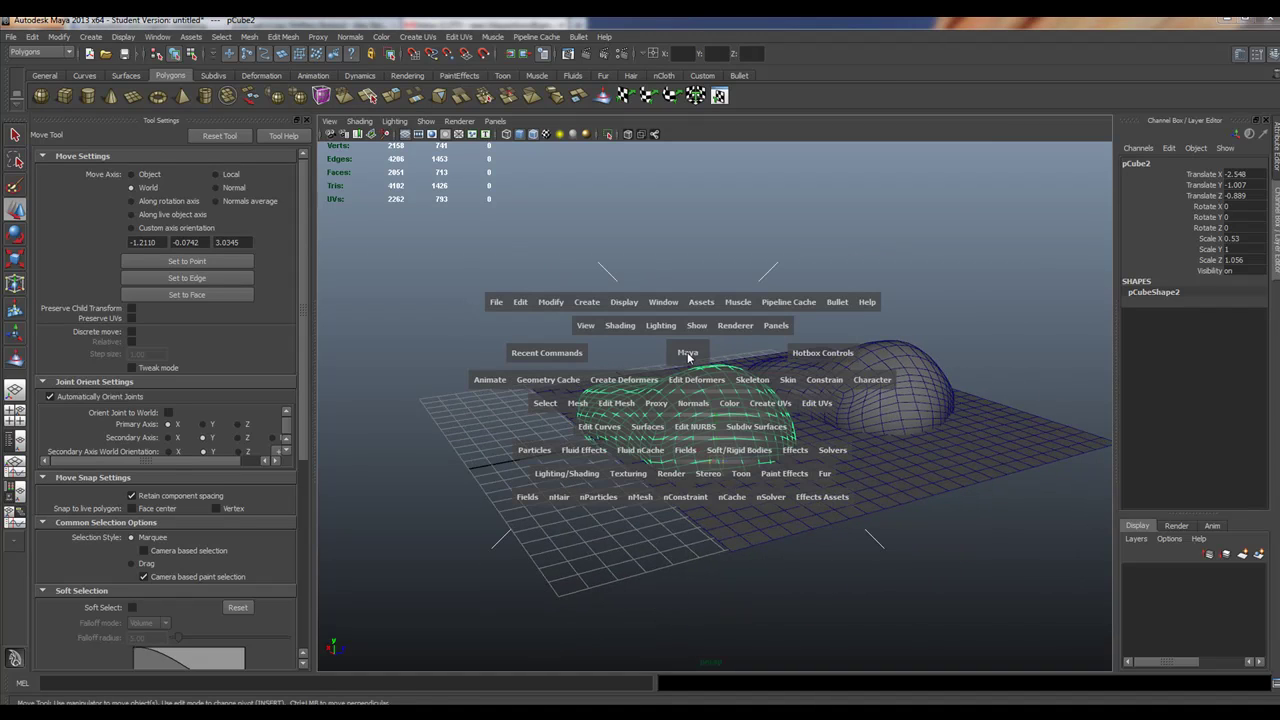
pyautogui.click(624, 380)
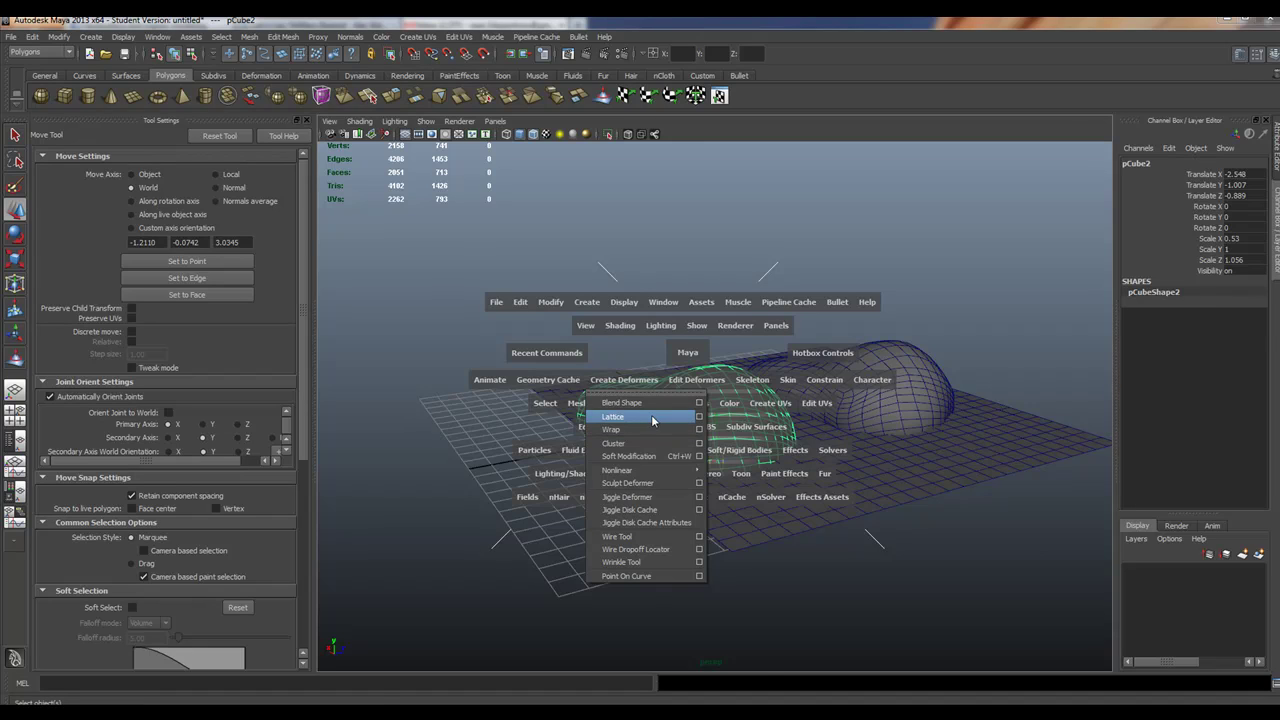
pyautogui.click(652, 419)
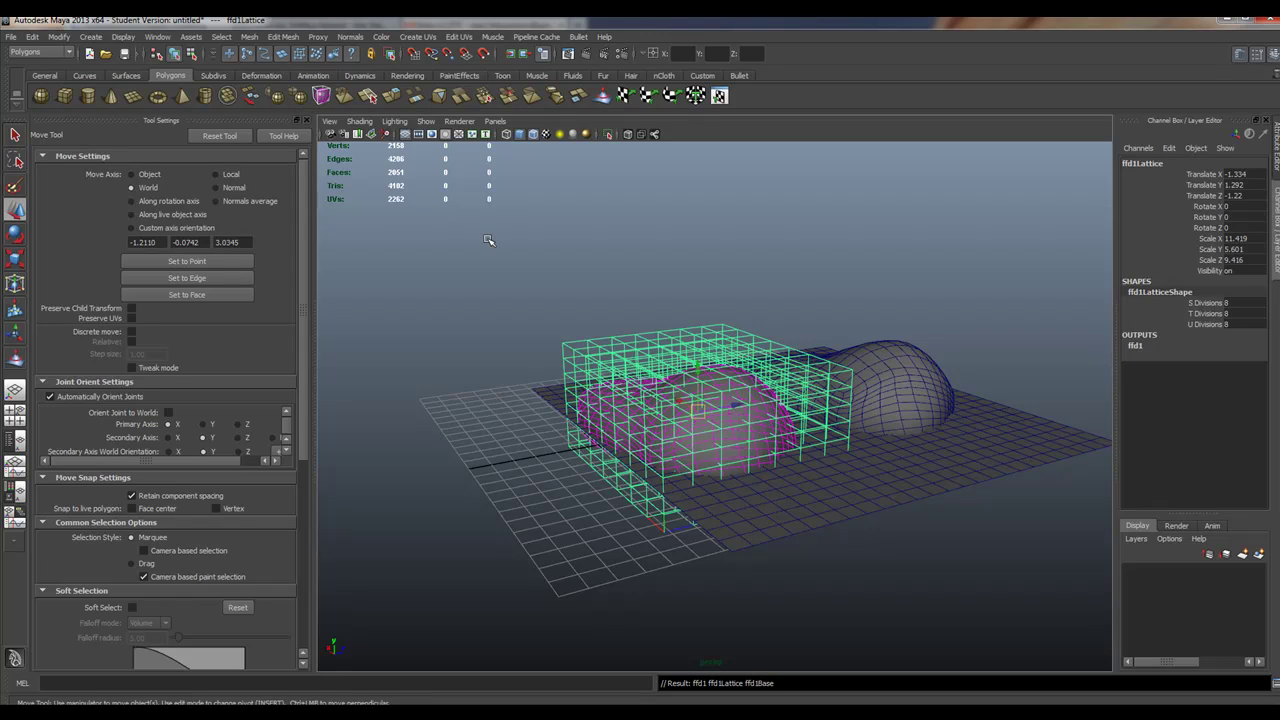
pyautogui.hotkey('ctrl', 'z')
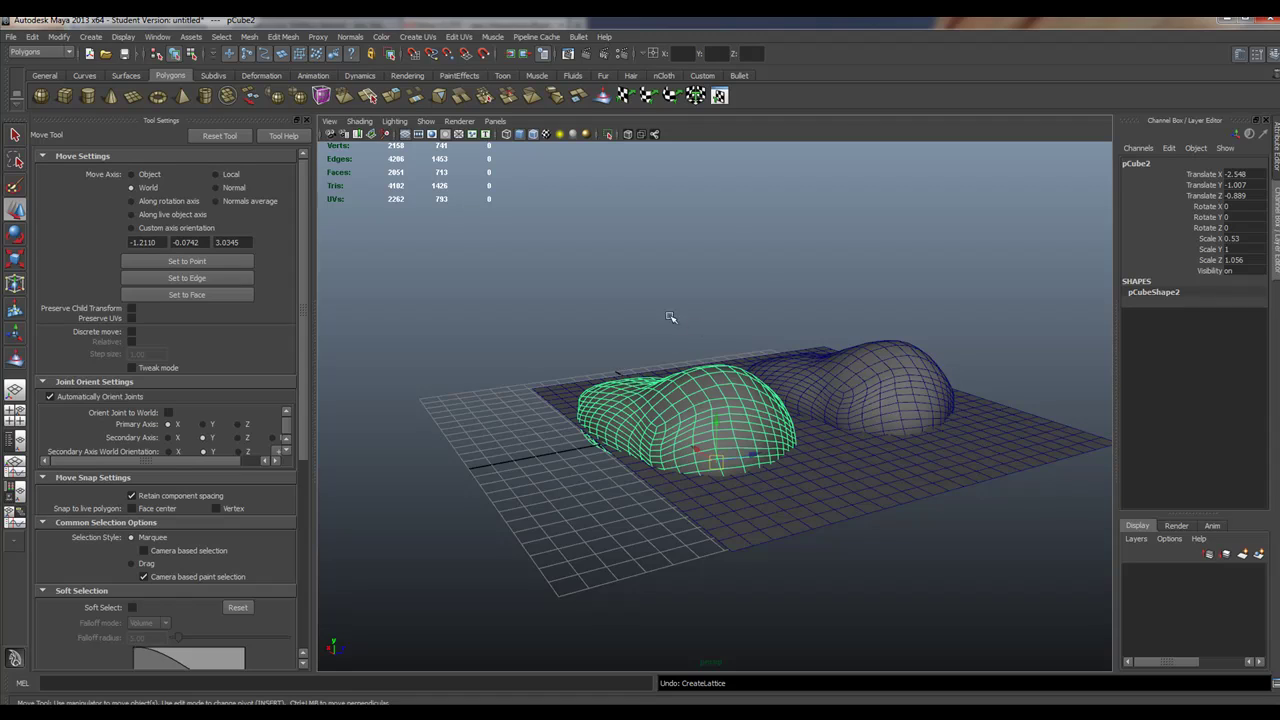
# - Add a Nonlinear Squash deformer (squash1) to the front rock
pyautogui.press('space')
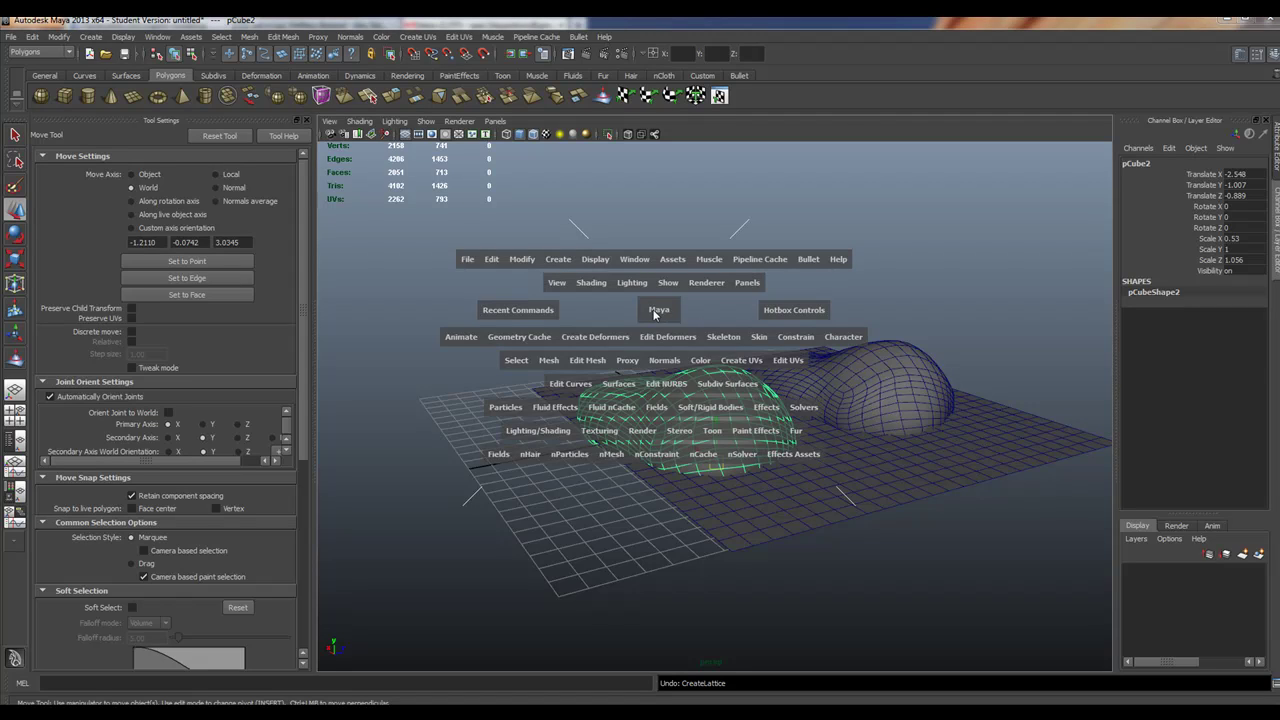
pyautogui.click(604, 336)
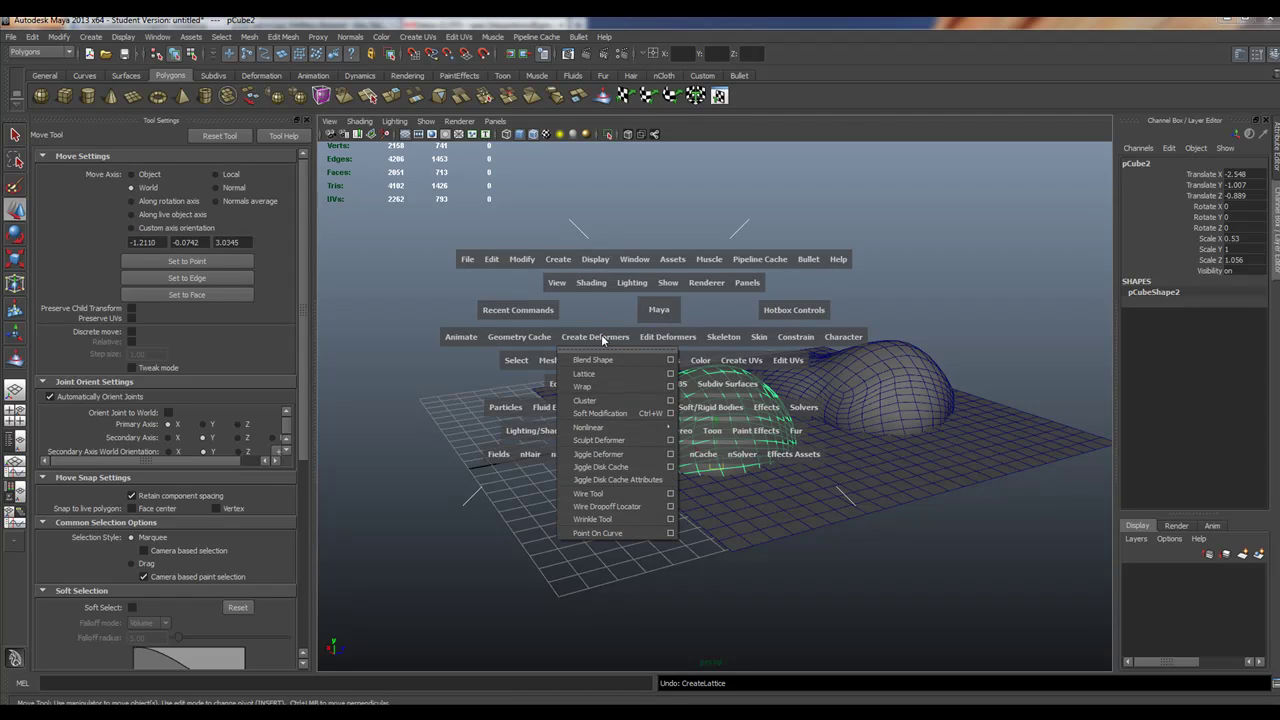
pyautogui.moveTo(673, 428)
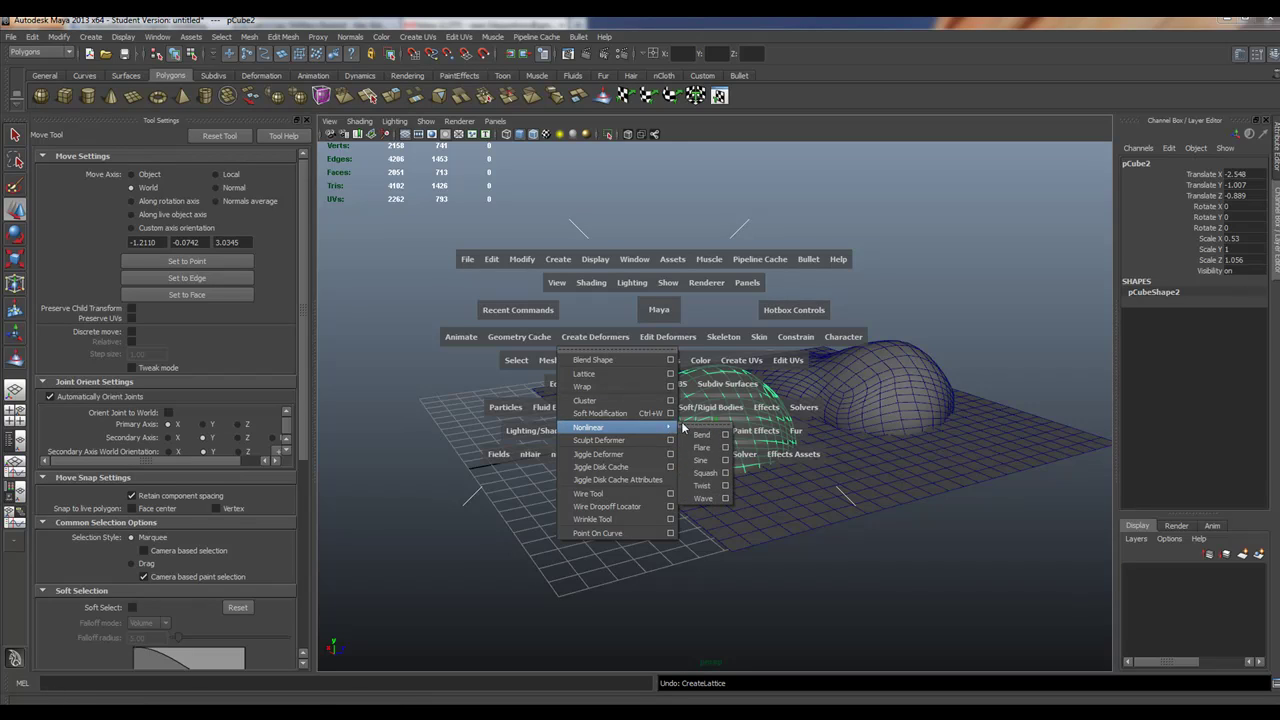
pyautogui.click(705, 473)
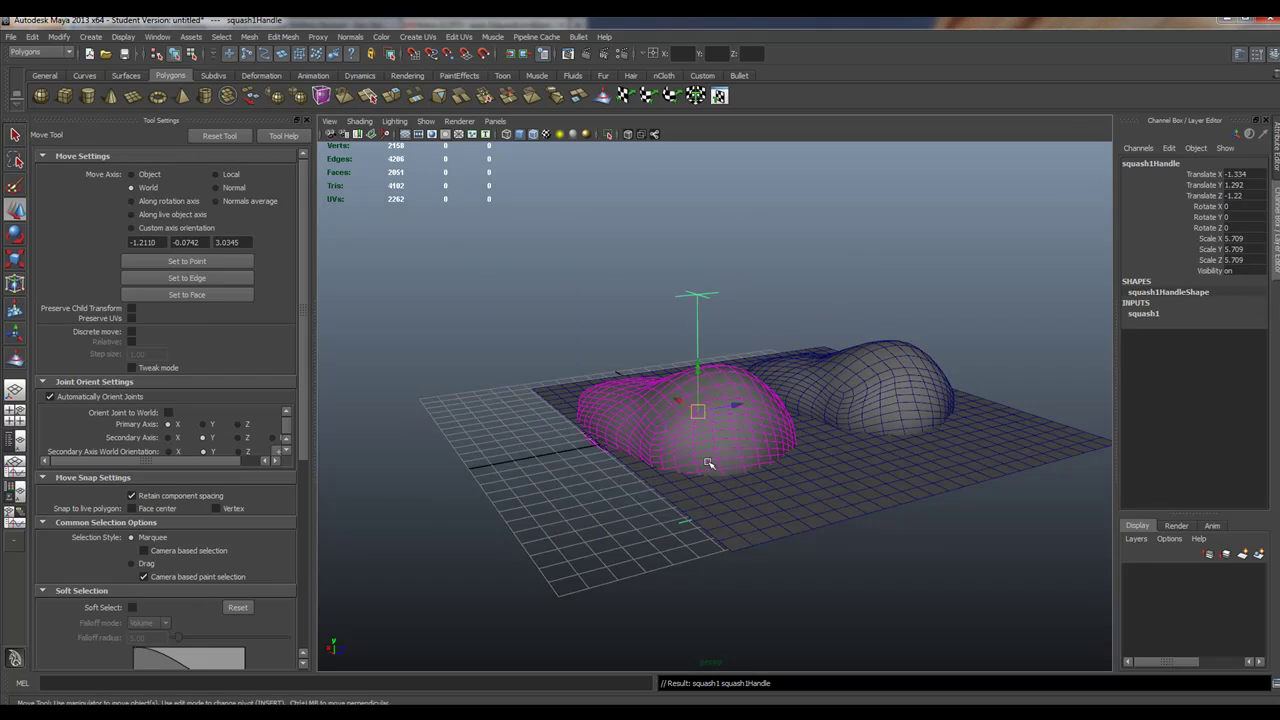
# - Set squash1's Factor to 0.8 so the front rock stretches upward
pyautogui.click(1150, 314)
pyautogui.click(1212, 335)
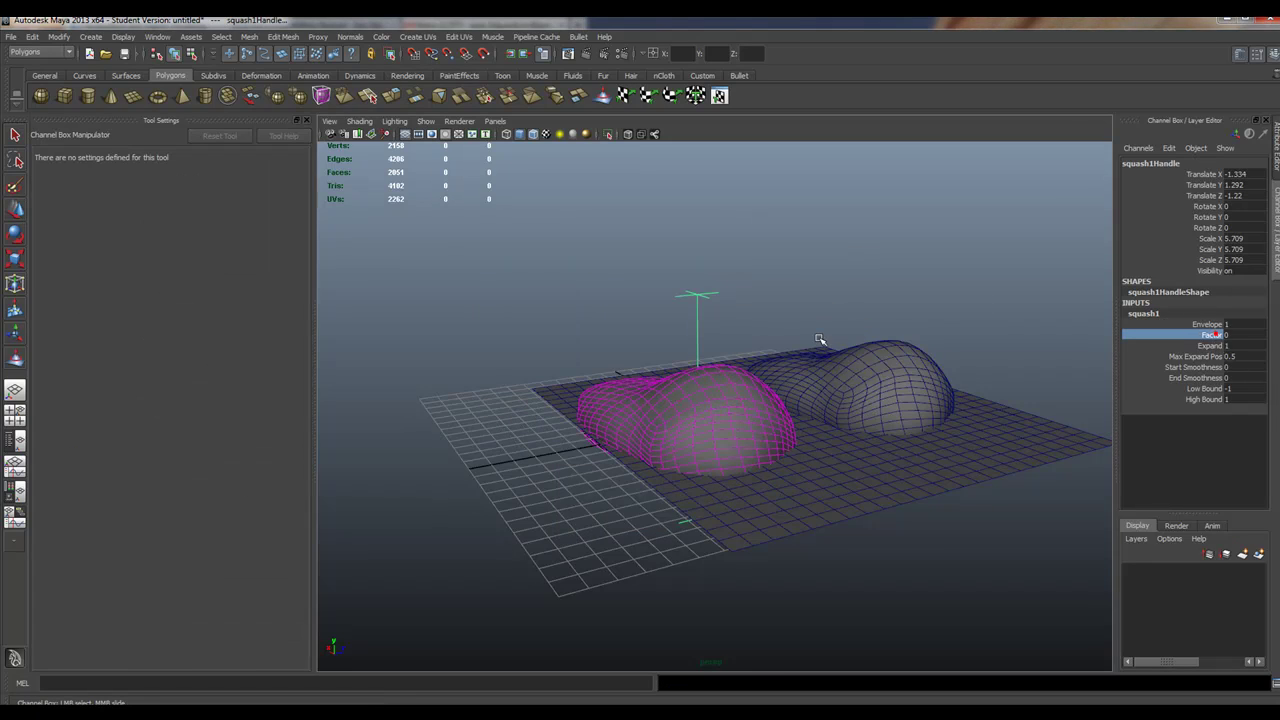
pyautogui.moveTo(822, 340); pyautogui.dragTo(828, 337, button='middle')
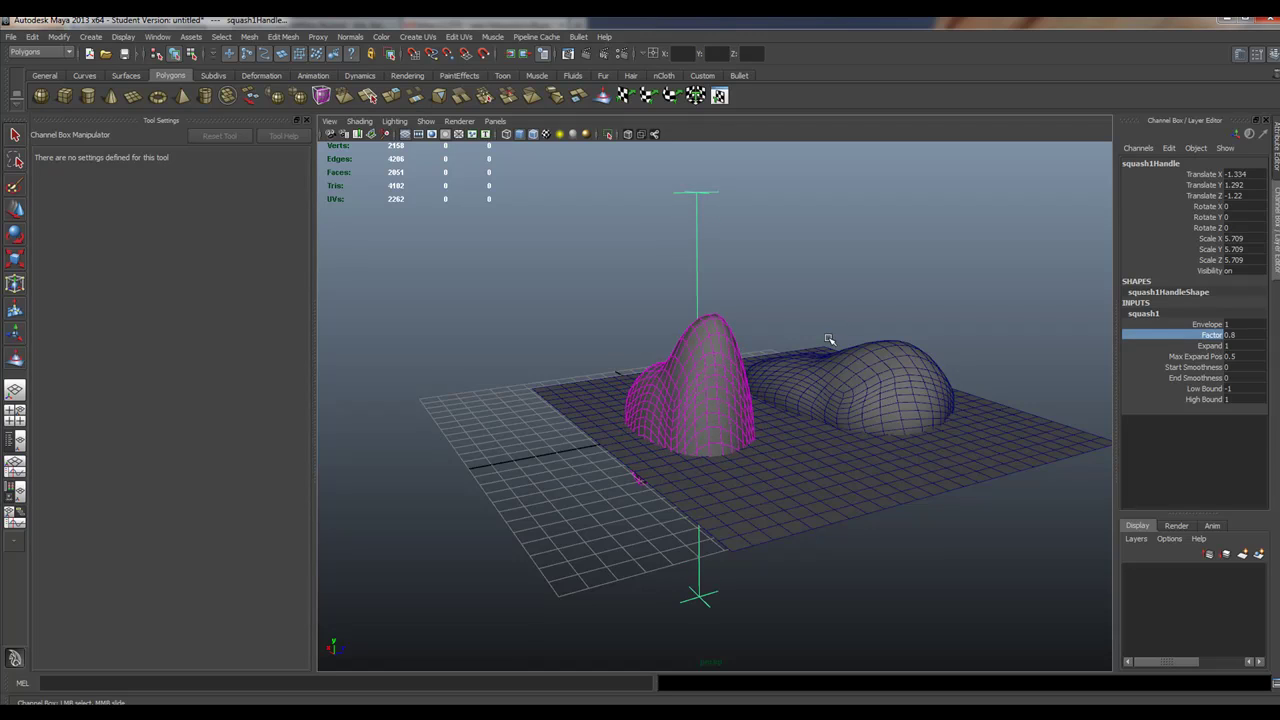
pyautogui.keyDown('alt'); pyautogui.moveTo(741, 378); pyautogui.dragTo(973, 423); pyautogui.keyUp('alt')
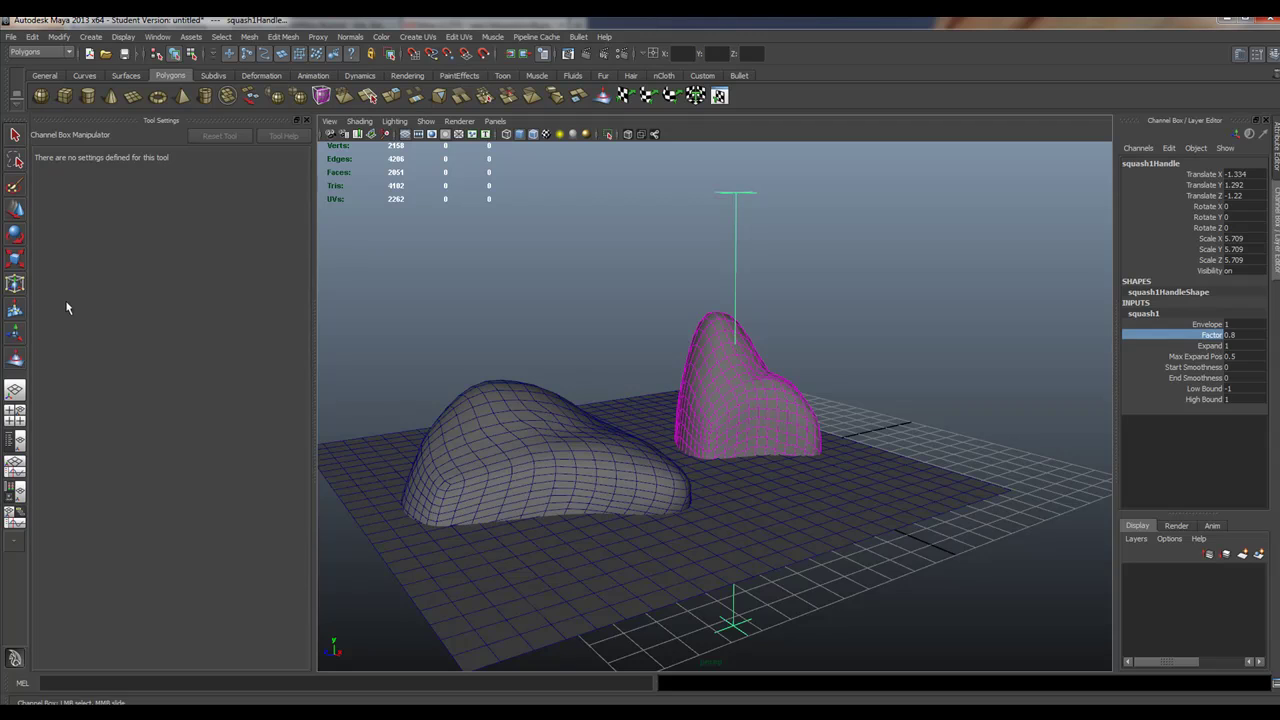
# - Rotate squash1Handle to Rotate Z -14.899, tilting the squash sideways
pyautogui.click(16, 233)
pyautogui.moveTo(746, 379); pyautogui.dragTo(521, 409)
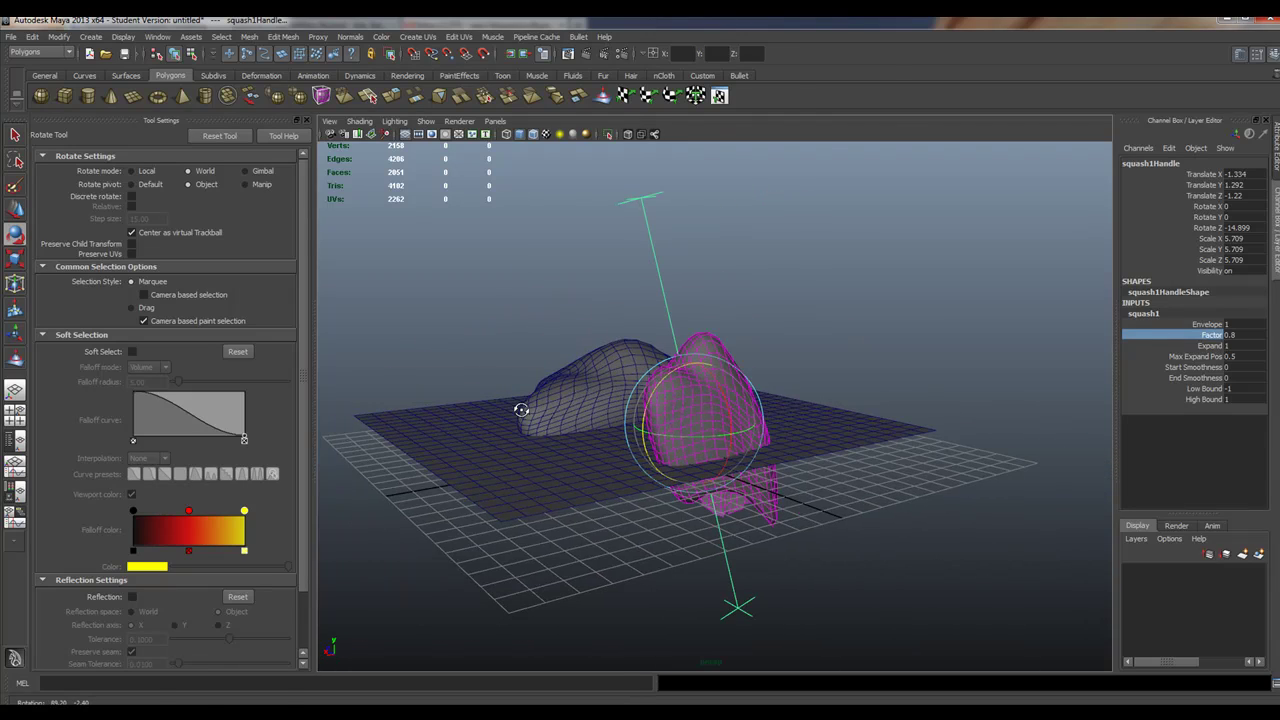
pyautogui.click(621, 378)
pyautogui.keyDown('alt'); pyautogui.moveTo(625, 378); pyautogui.dragTo(726, 417); pyautogui.keyUp('alt')
# - Select the right-hand rock and open the Lattice deformer options
pyautogui.click(726, 417)
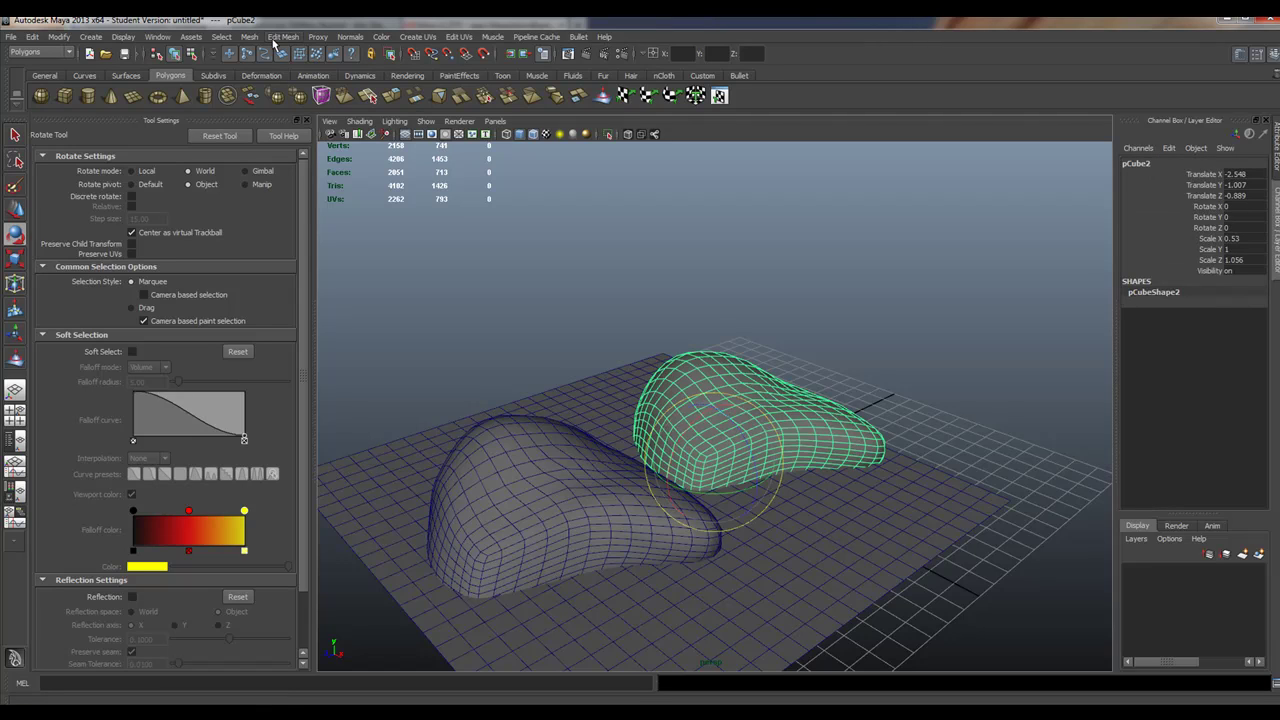
pyautogui.press('space')
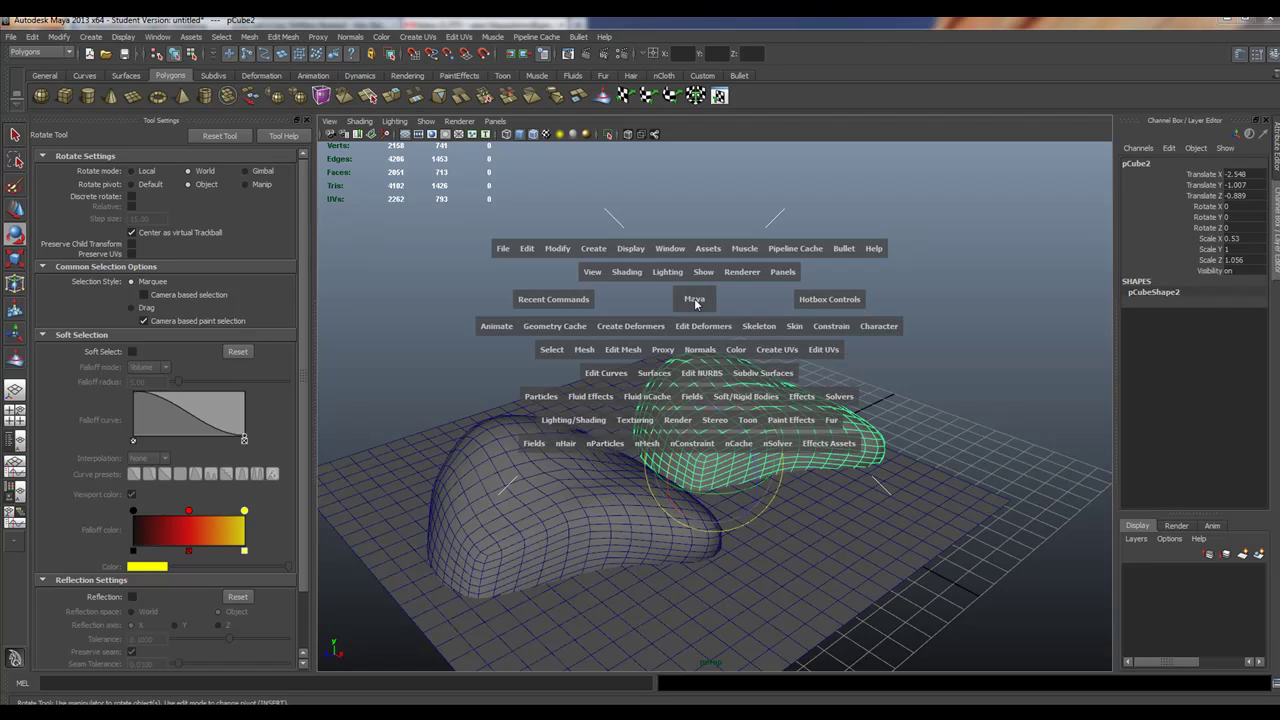
pyautogui.click(620, 330)
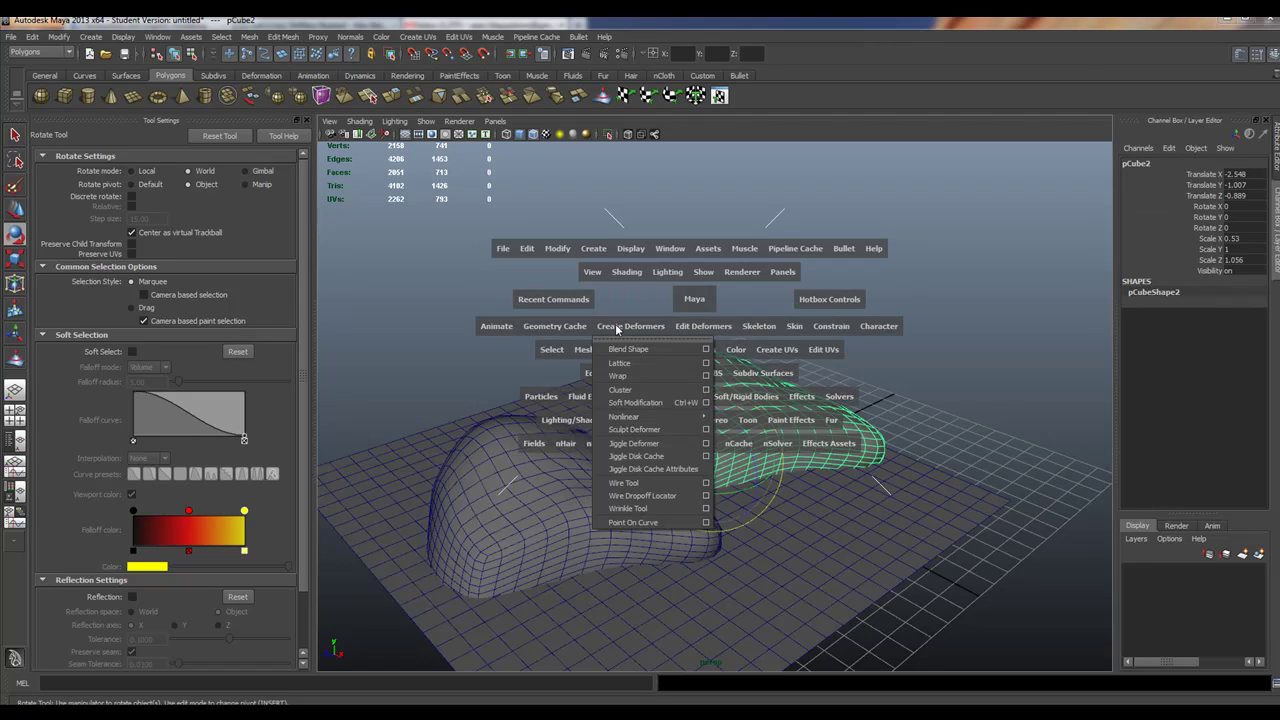
pyautogui.click(705, 364)
# - Set lattice Divisions to 2 2 2 and create ffd1Lattice around the rock
pyautogui.doubleClick(936, 170)
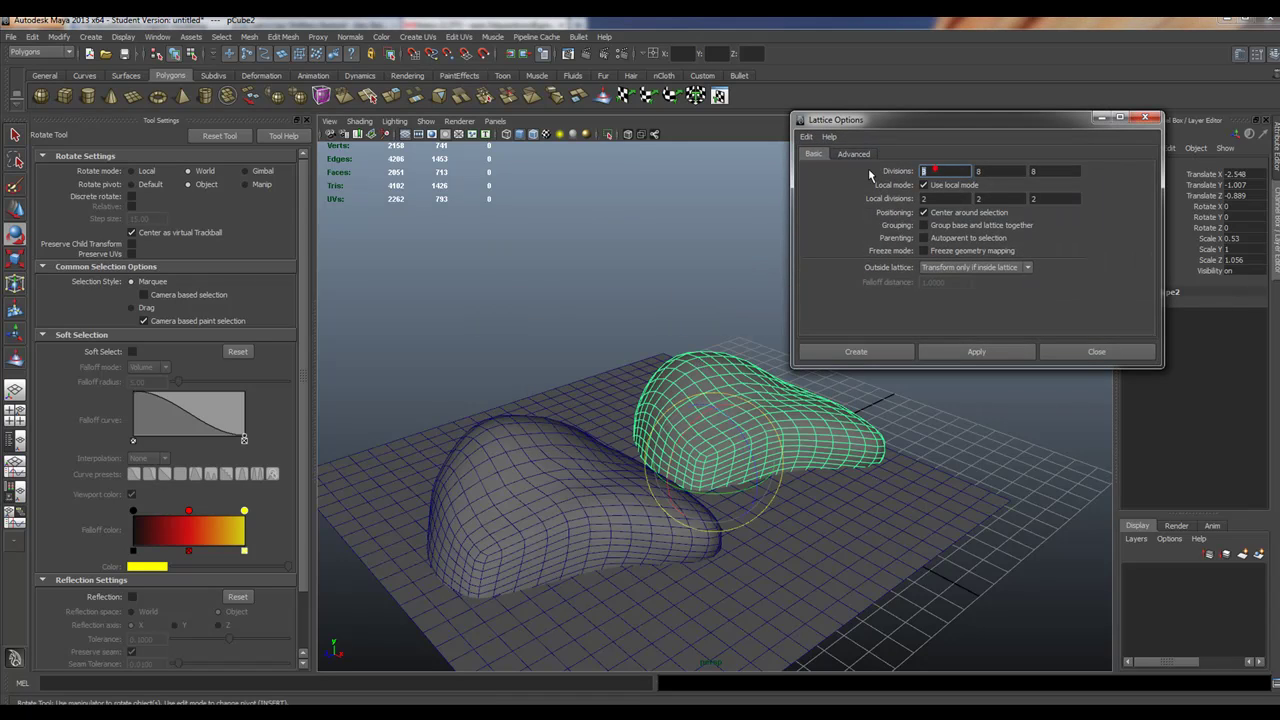
pyautogui.write('1')
pyautogui.doubleClick(977, 172)
pyautogui.doubleClick(1043, 172)
pyautogui.doubleClick(936, 170)
pyautogui.write('2')
pyautogui.doubleClick(1000, 171)
pyautogui.write('2')
pyautogui.doubleClick(1040, 172)
pyautogui.doubleClick(950, 199)
pyautogui.moveTo(977, 119); pyautogui.dragTo(830, 87)
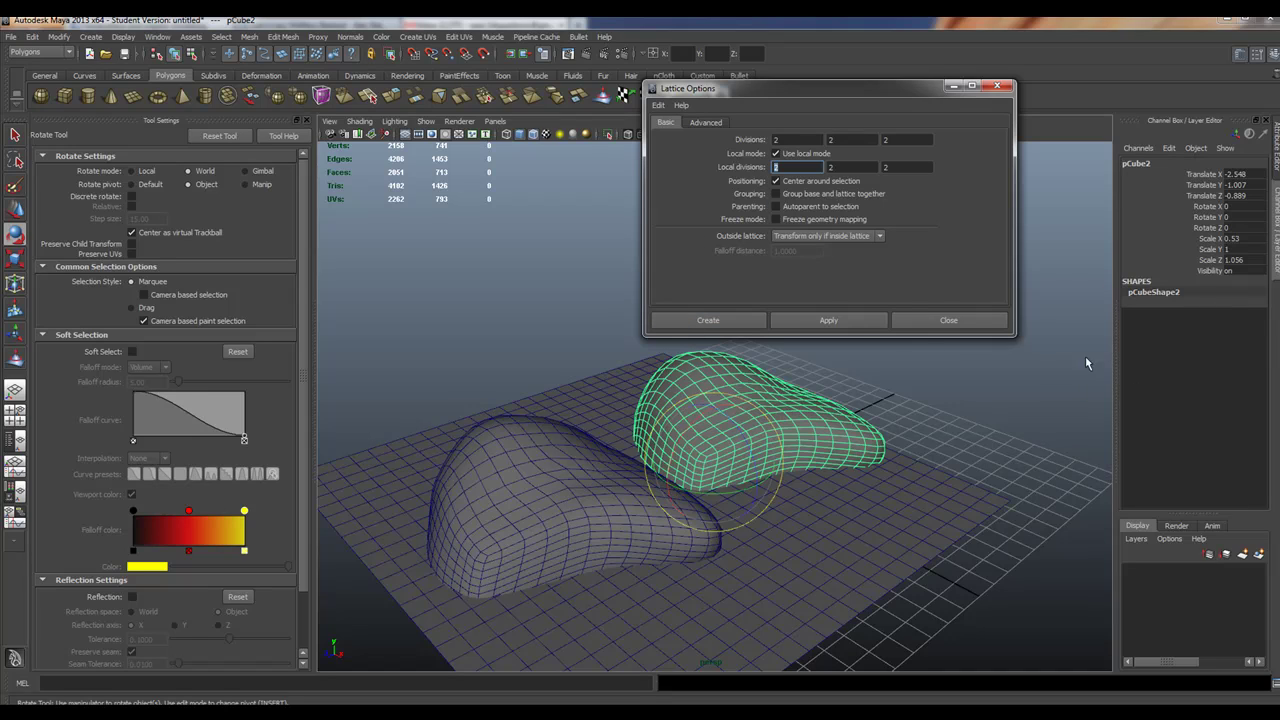
pyautogui.click(729, 321)
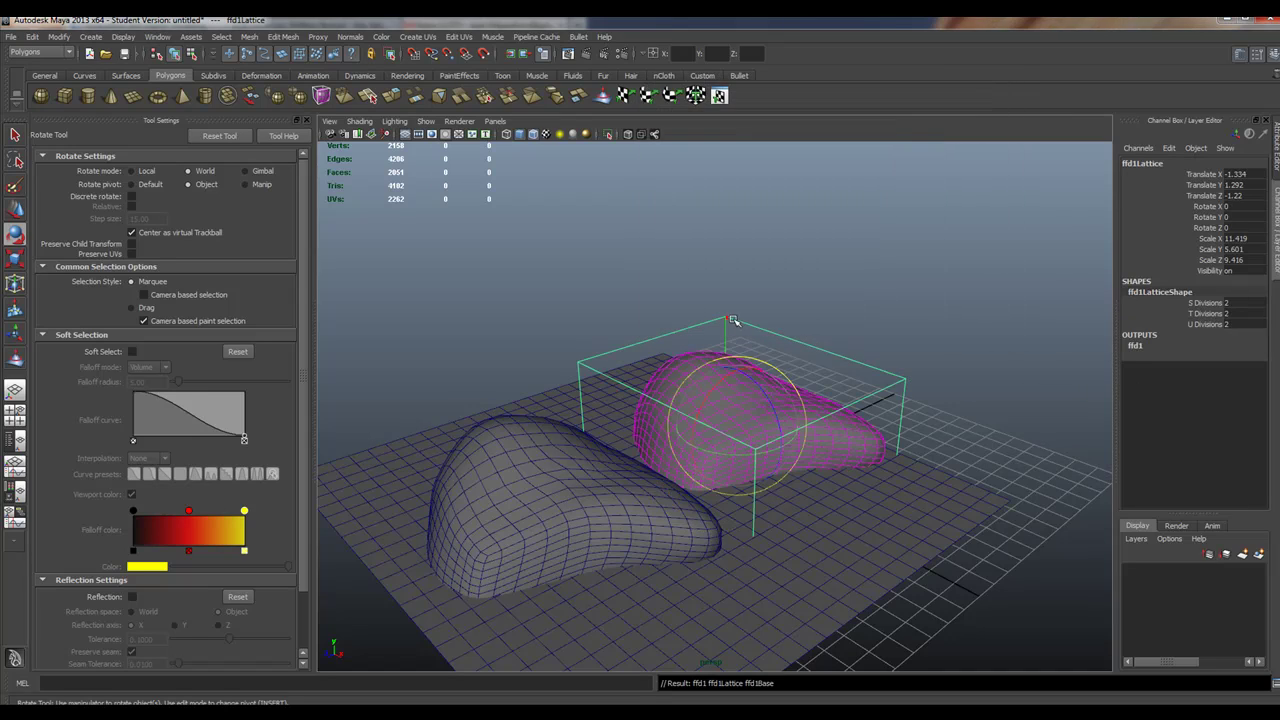
# - Try raising the lattice's top points to stretch the rock, then undo it
pyautogui.click(1133, 346)
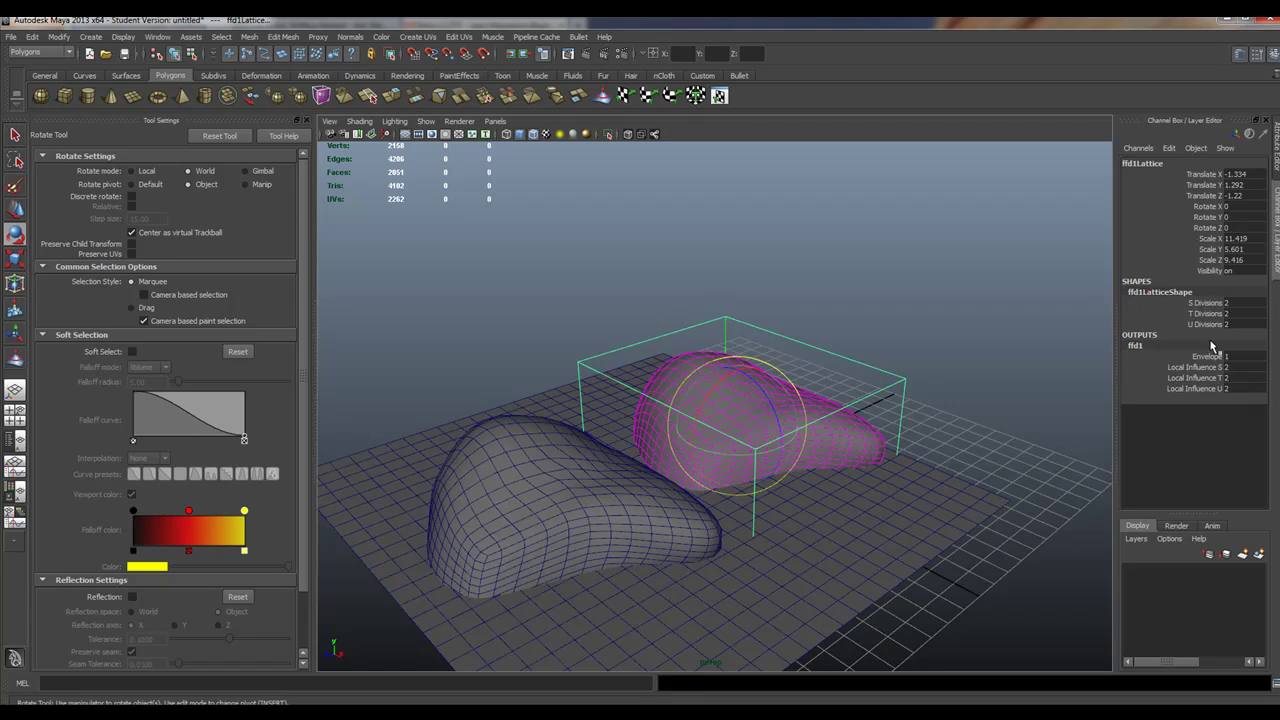
pyautogui.moveTo(605, 375); pyautogui.dragTo(589, 349, button='right')
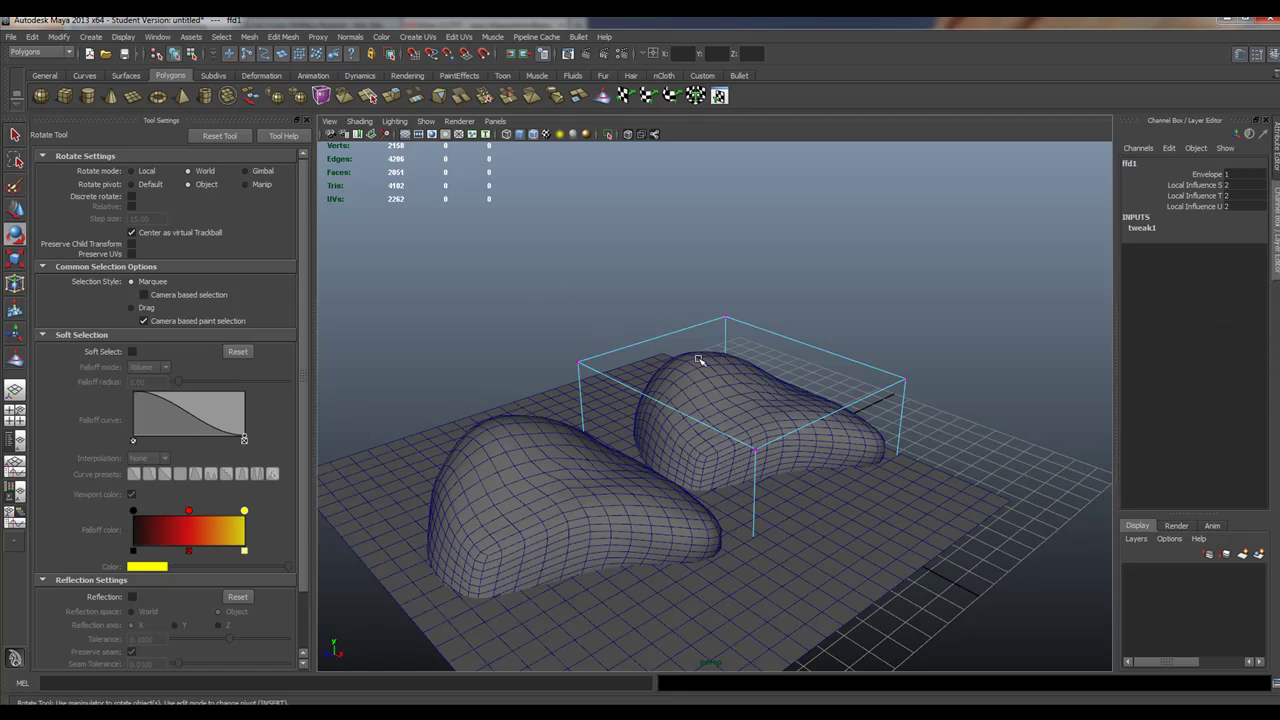
pyautogui.keyDown('alt'); pyautogui.moveTo(699, 360); pyautogui.dragTo(811, 380); pyautogui.keyUp('alt')
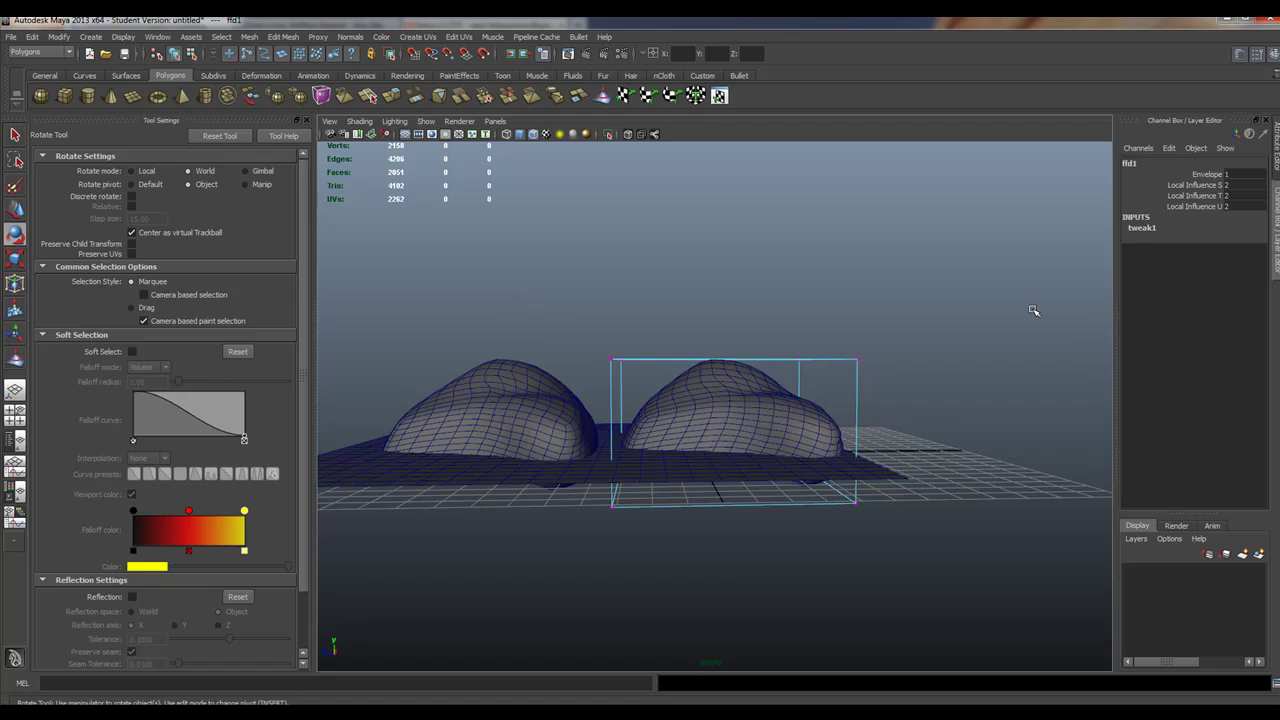
pyautogui.moveTo(599, 331); pyautogui.dragTo(914, 395)
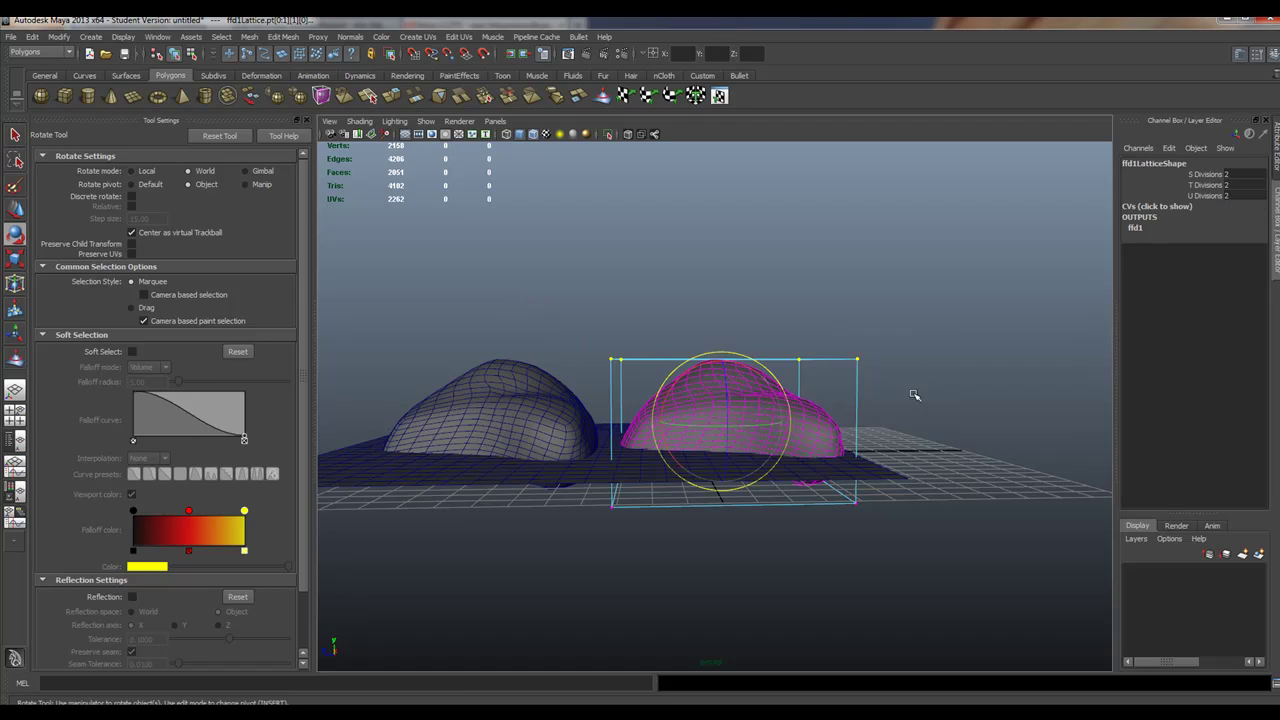
pyautogui.click(15, 208)
pyautogui.moveTo(722, 319); pyautogui.dragTo(721, 252)
pyautogui.keyDown('alt'); pyautogui.moveTo(760, 374); pyautogui.dragTo(666, 388); pyautogui.keyUp('alt')
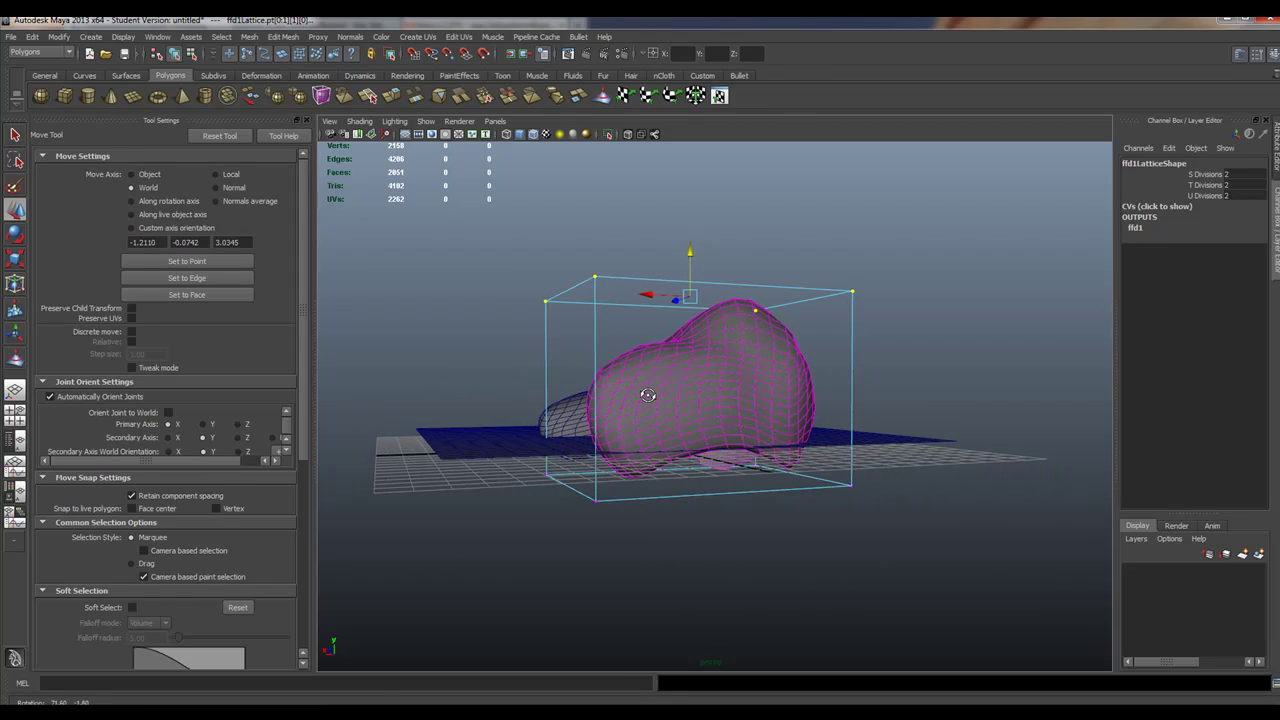
pyautogui.hotkey('ctrl', 'z')
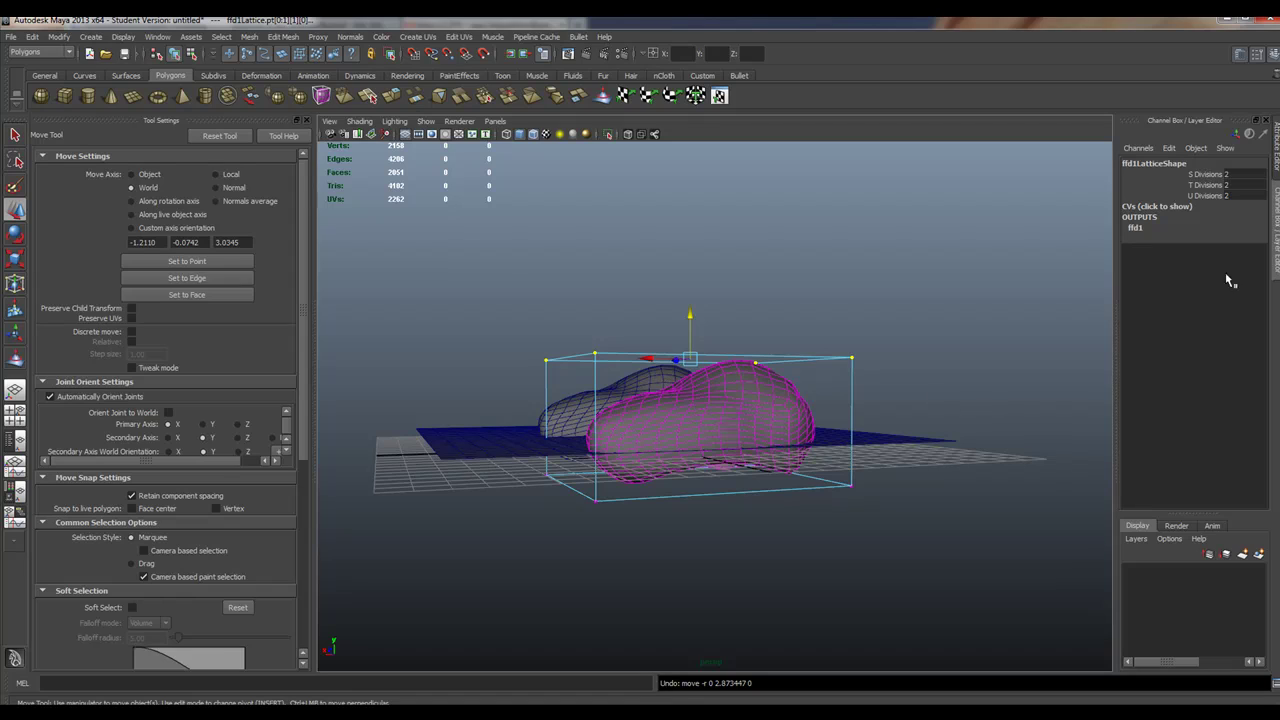
# - Set the lattice's S Divisions to 3 and reselect ffd1Lattice
pyautogui.doubleClick(1230, 174)
pyautogui.write('3')
pyautogui.click(1241, 188)
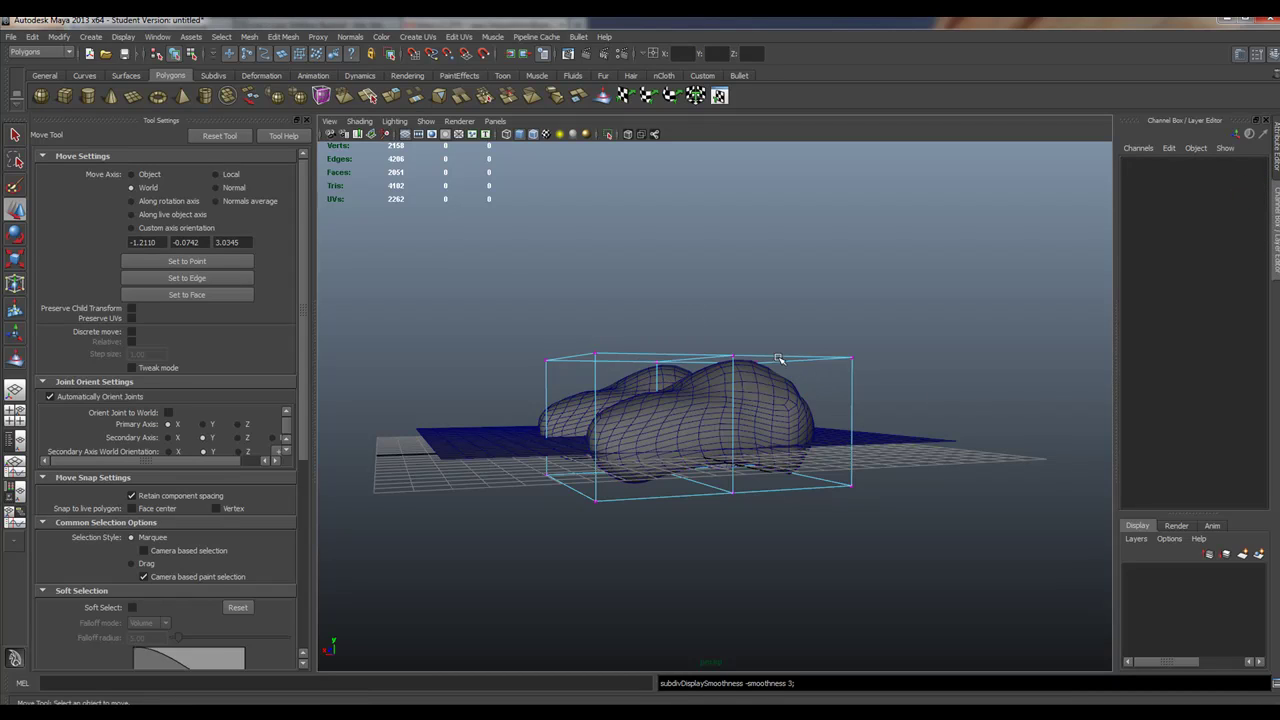
pyautogui.moveTo(780, 358); pyautogui.dragTo(818, 333, button='right')
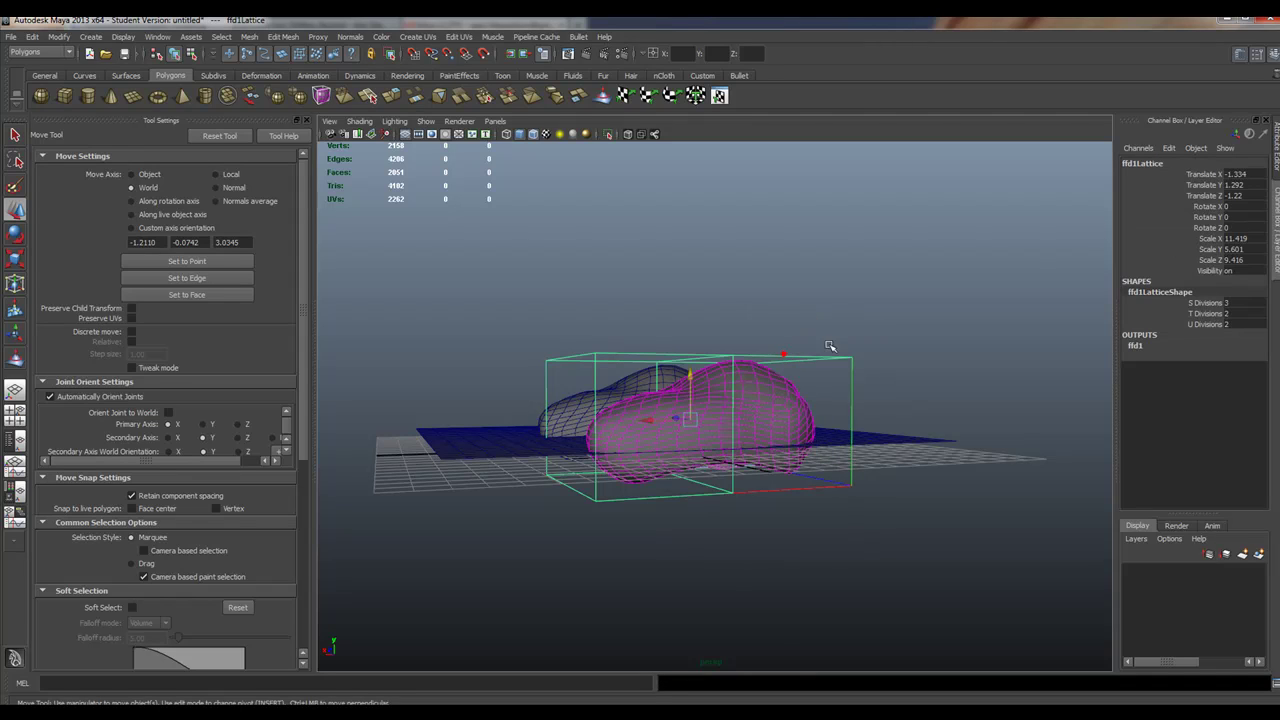
# - Set the lattice's T and U Divisions to 3 in the Channel Box
pyautogui.doubleClick(1235, 313)
pyautogui.write('3')
pyautogui.press('Return')
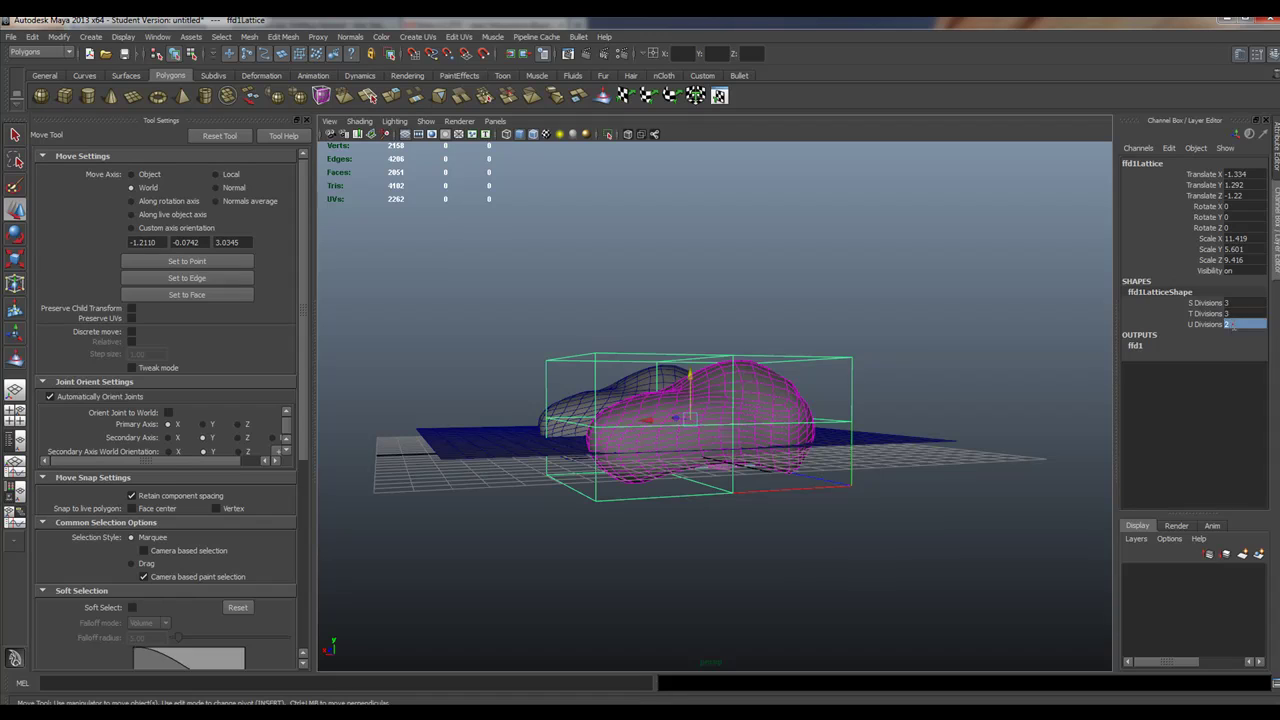
pyautogui.doubleClick(1233, 324)
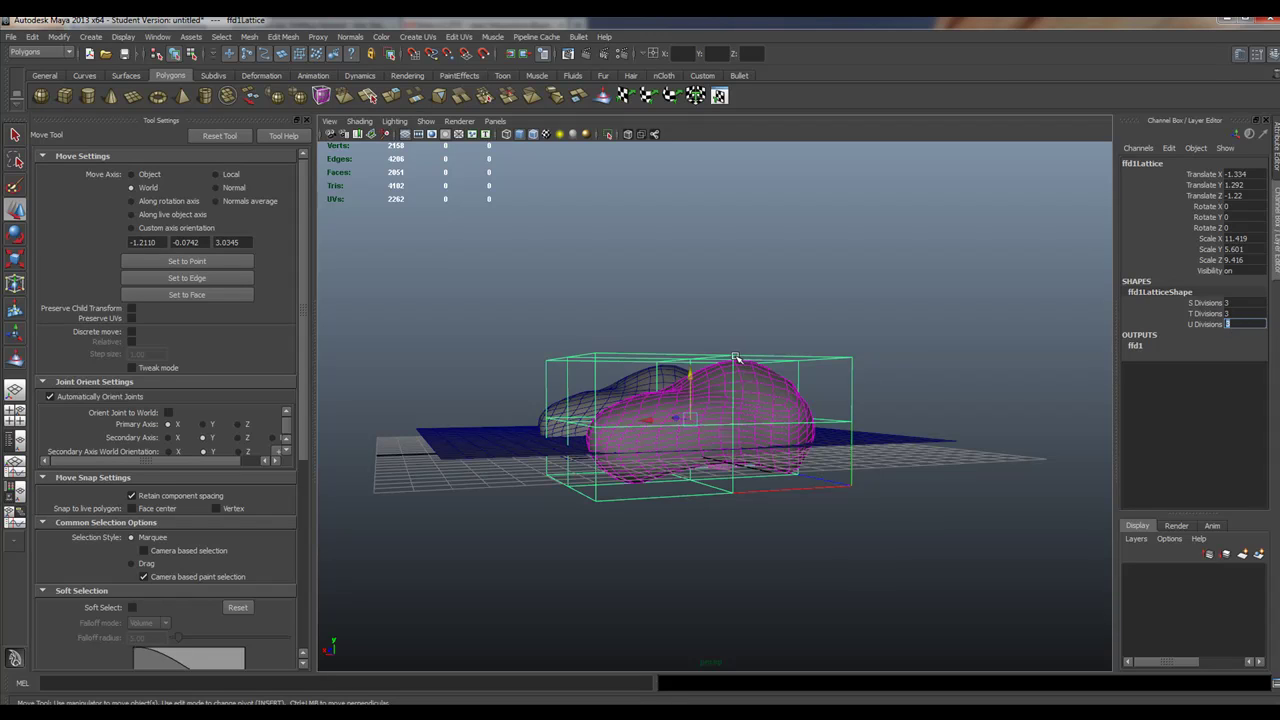
pyautogui.write('3')
pyautogui.press('Return')
# - Raise the top lattice points for height and scale the lower points to widen the base
pyautogui.moveTo(735, 358); pyautogui.dragTo(728, 325, button='right')
pyautogui.moveTo(447, 303); pyautogui.dragTo(902, 390)
pyautogui.moveTo(689, 316); pyautogui.dragTo(686, 237)
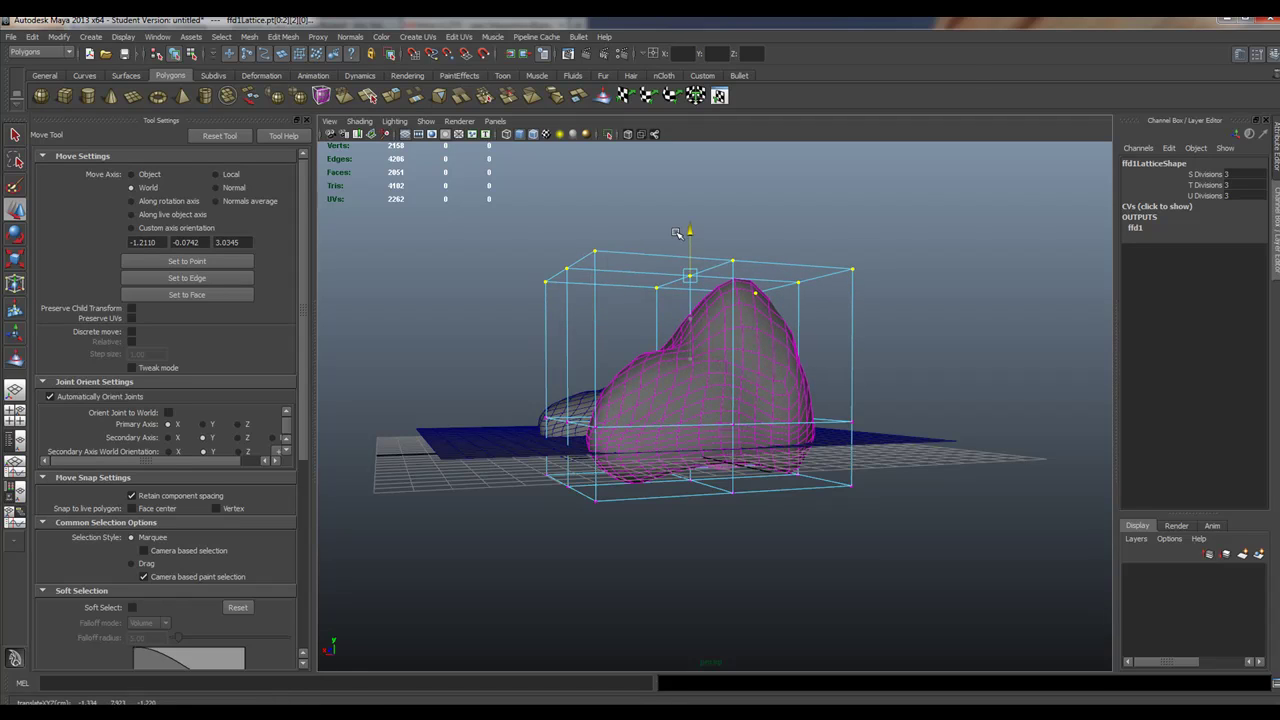
pyautogui.moveTo(501, 392); pyautogui.dragTo(969, 547)
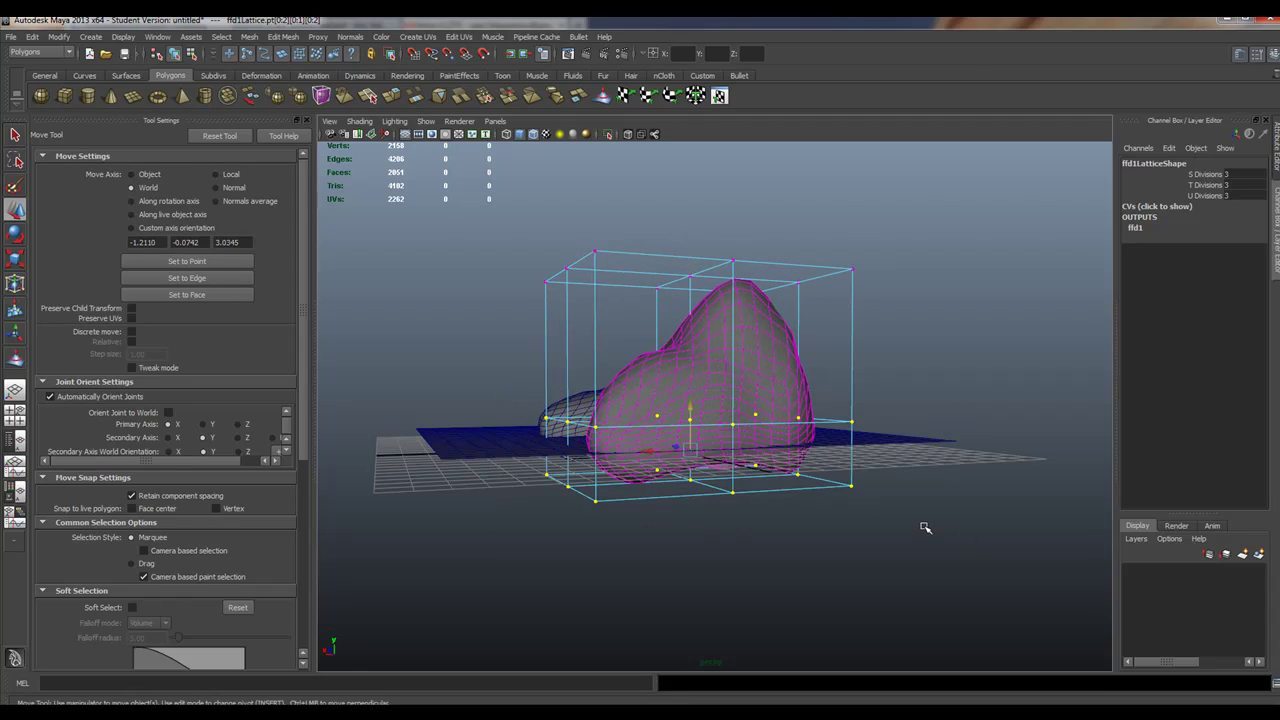
pyautogui.press('r')
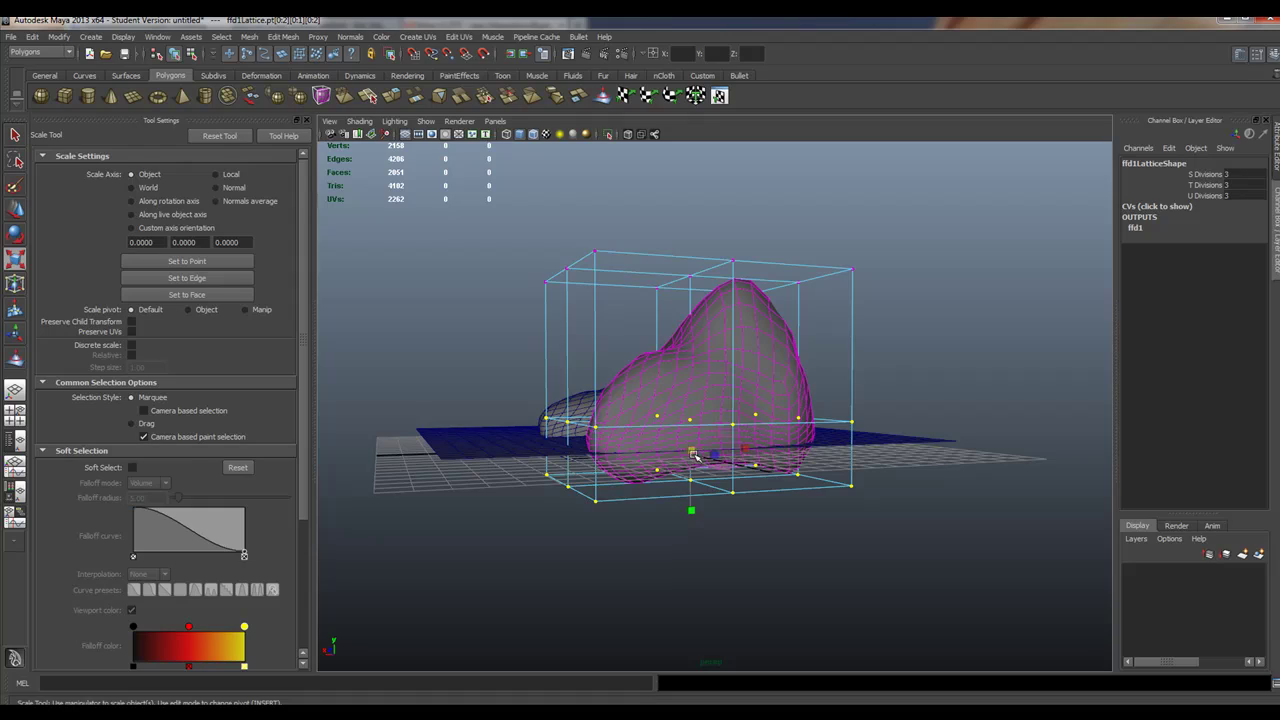
pyautogui.moveTo(694, 452); pyautogui.dragTo(774, 576)
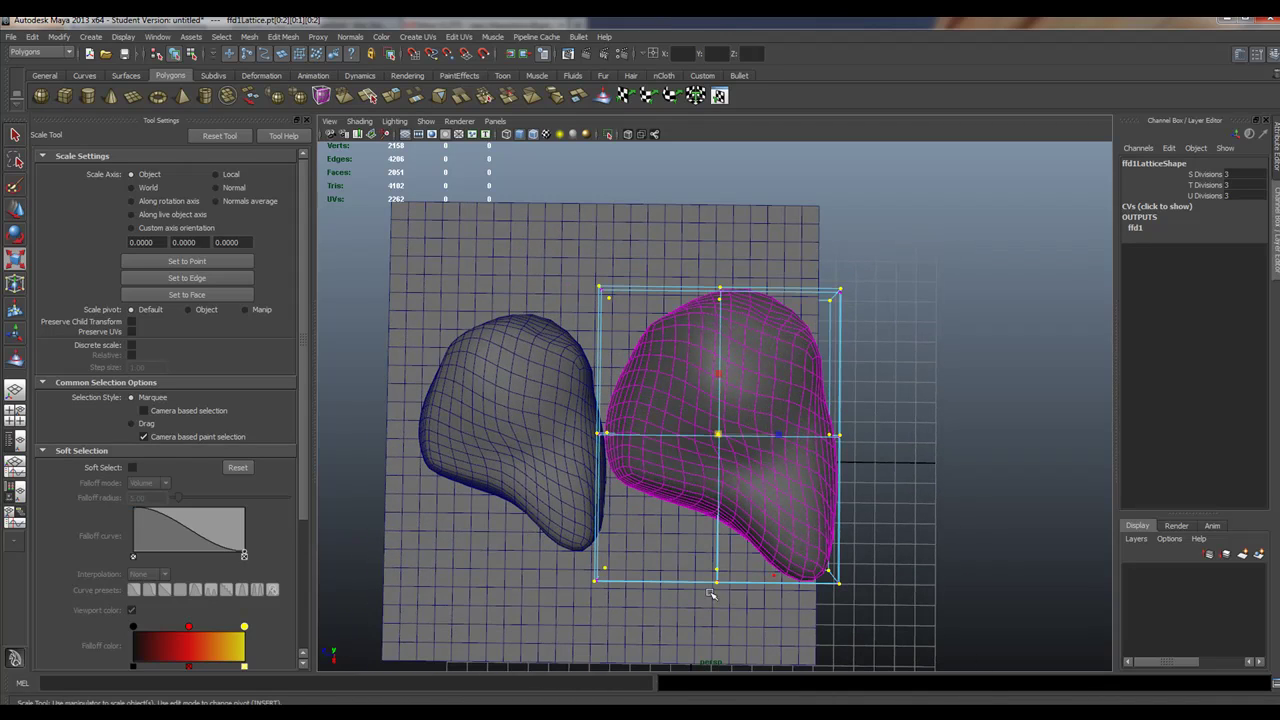
# - Move individual lattice points to dent the sides, trim the lower-right bulge, and flatten the crest
pyautogui.moveTo(757, 656); pyautogui.dragTo(611, 640)
pyautogui.press('w')
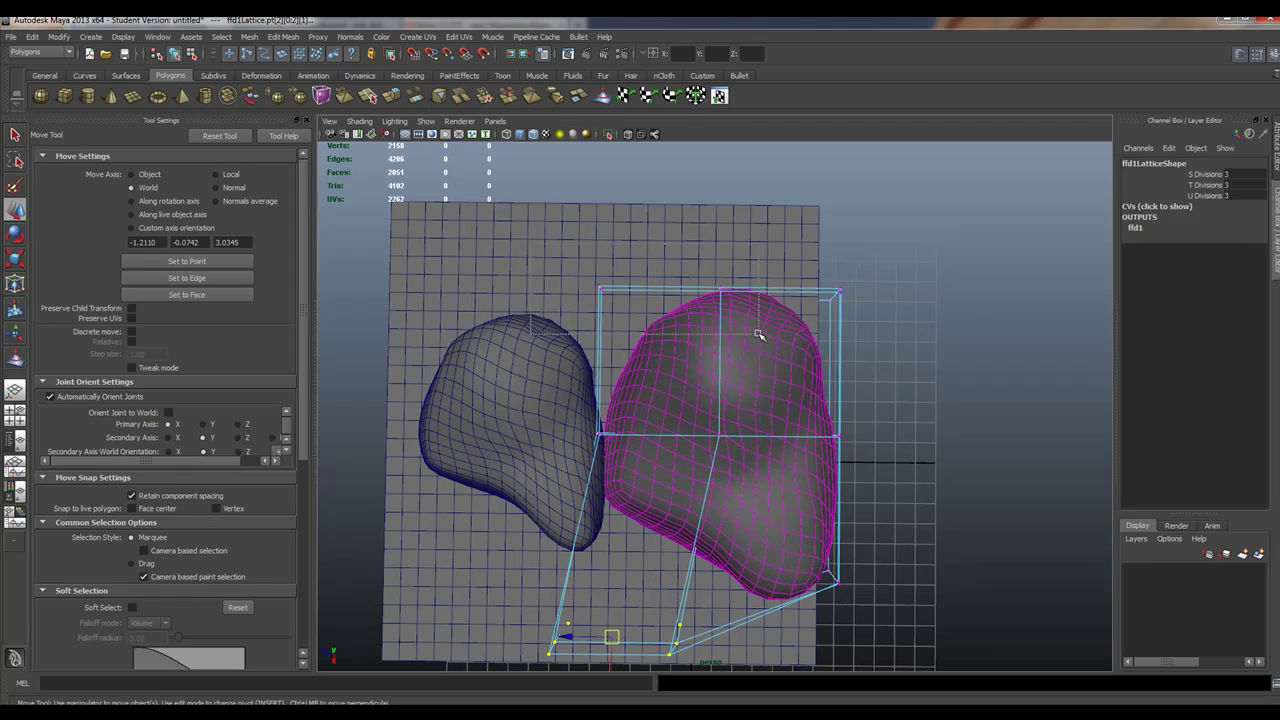
pyautogui.moveTo(760, 334); pyautogui.dragTo(672, 336)
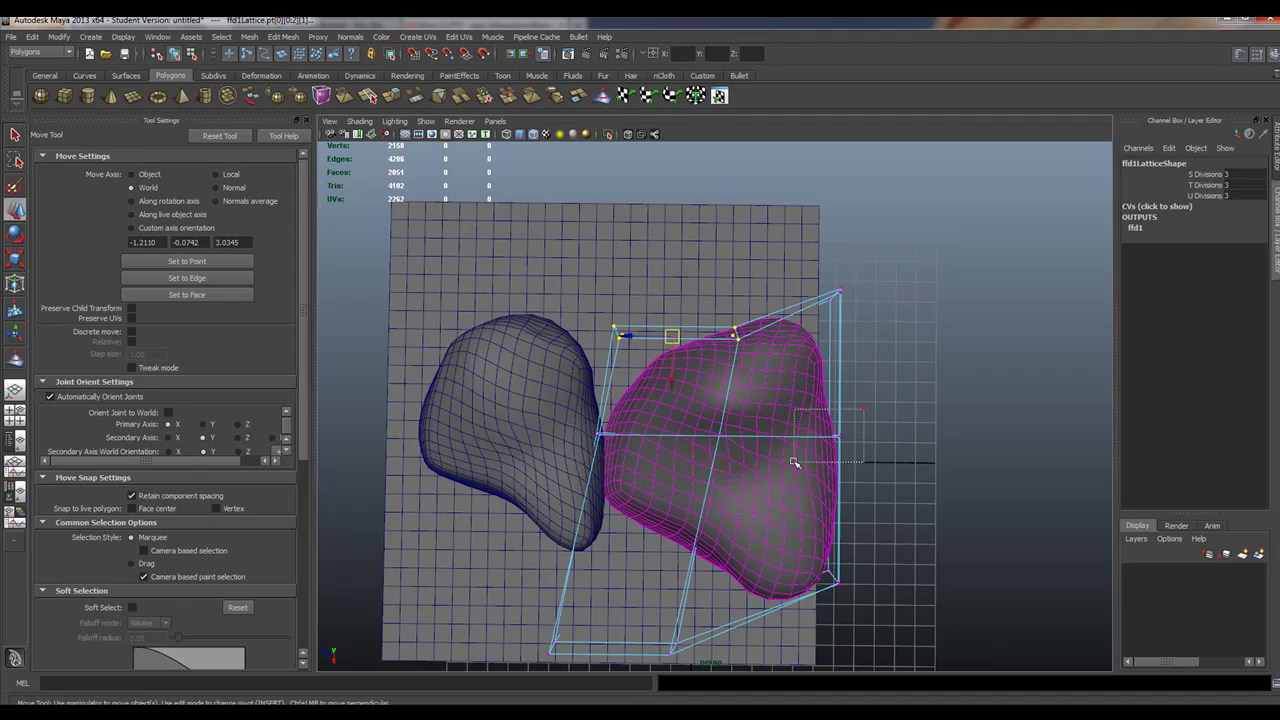
pyautogui.moveTo(791, 457); pyautogui.dragTo(762, 436)
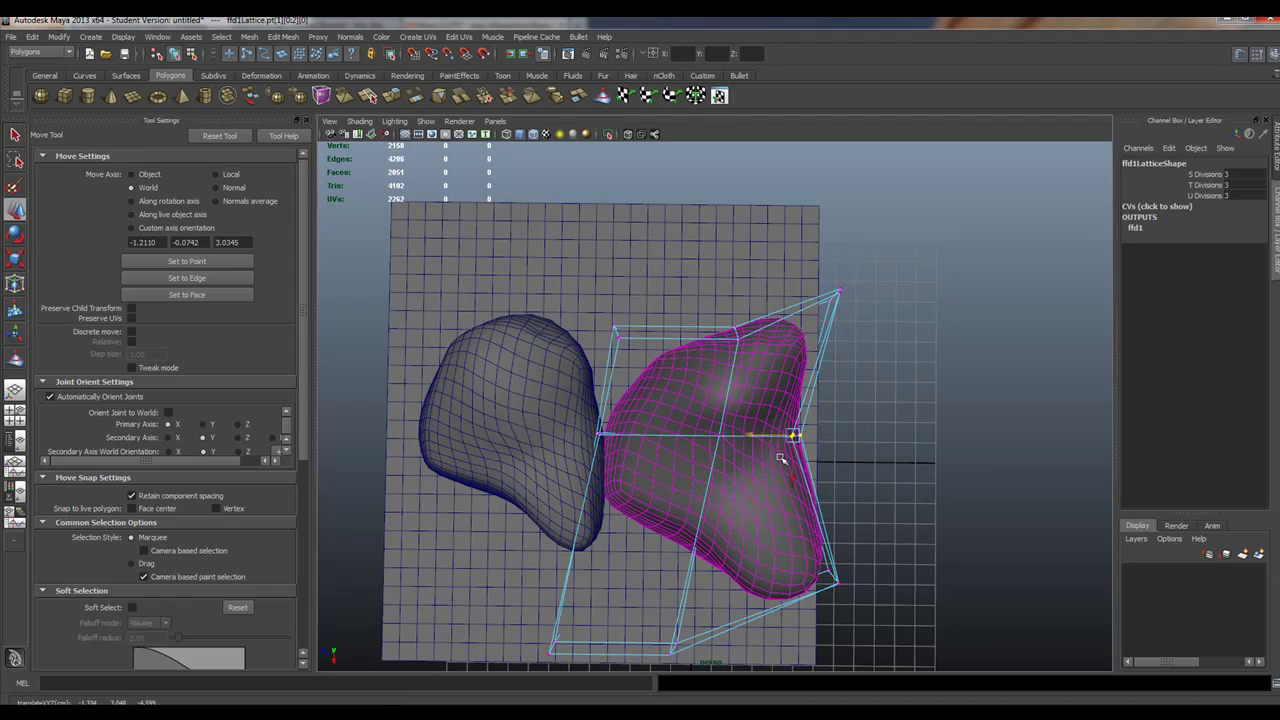
pyautogui.moveTo(826, 580); pyautogui.dragTo(872, 634)
pyautogui.moveTo(829, 575); pyautogui.dragTo(823, 506)
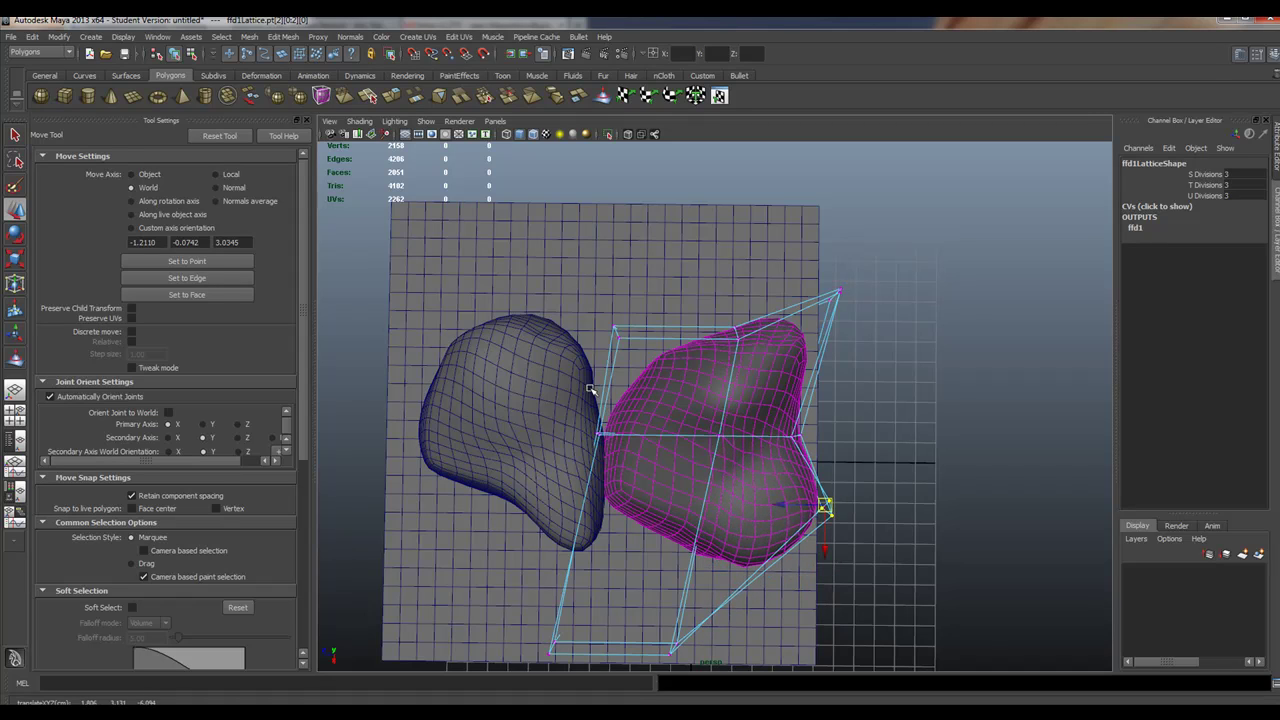
pyautogui.keyDown('alt'); pyautogui.moveTo(697, 471); pyautogui.dragTo(850, 400); pyautogui.keyUp('alt')
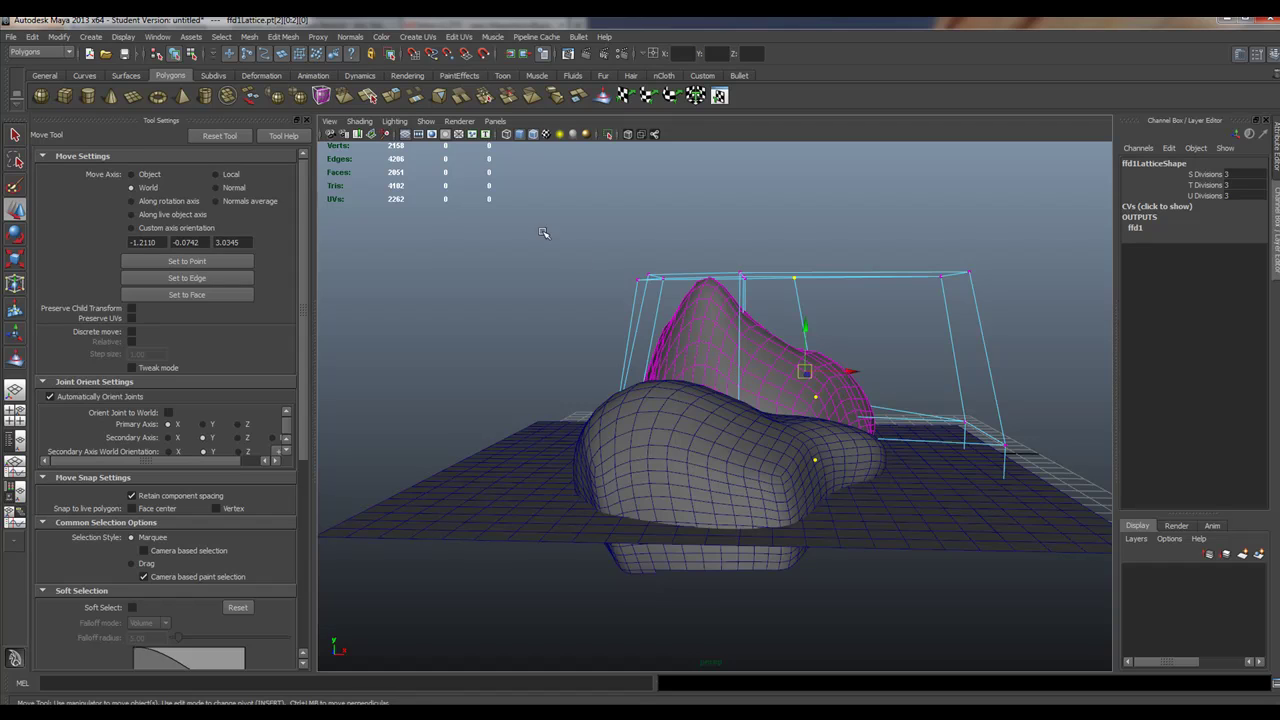
pyautogui.moveTo(620, 300); pyautogui.dragTo(745, 259)
pyautogui.moveTo(681, 233); pyautogui.dragTo(685, 264)
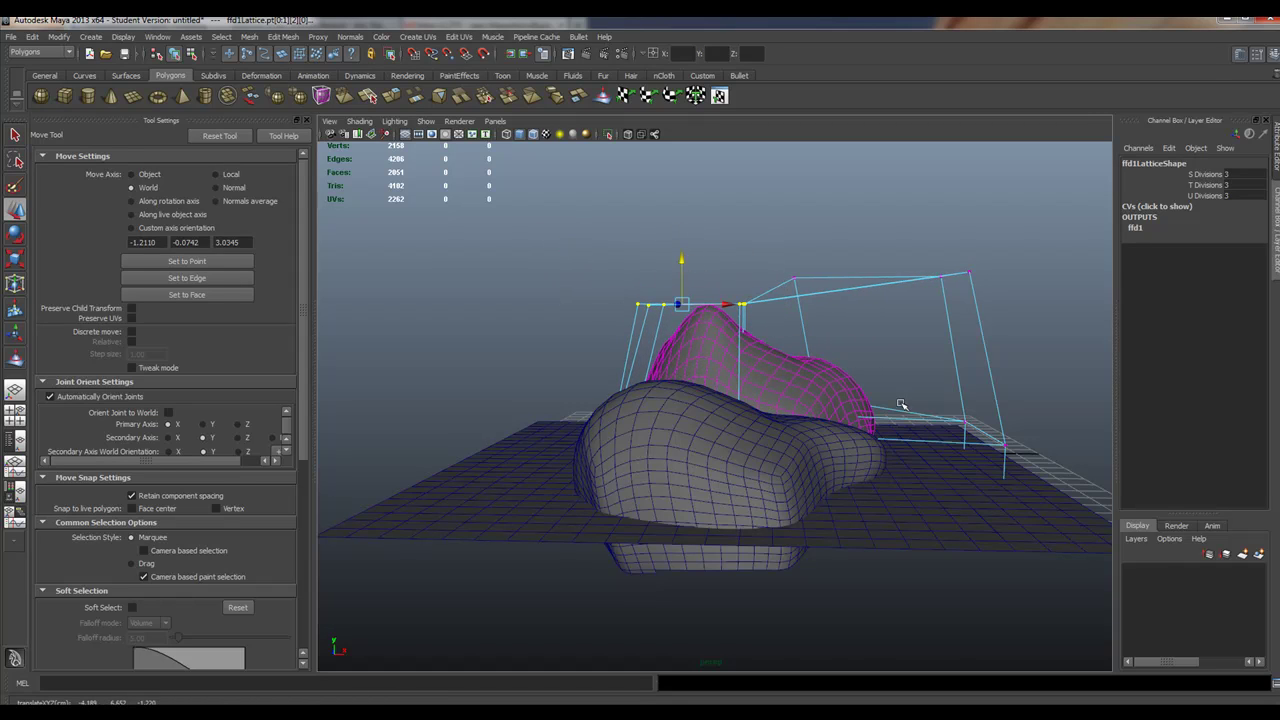
pyautogui.keyDown('alt'); pyautogui.moveTo(700, 380); pyautogui.dragTo(809, 466); pyautogui.keyUp('alt')
# - Duplicate the deformed right rock and move the copy away
pyautogui.click(702, 480)
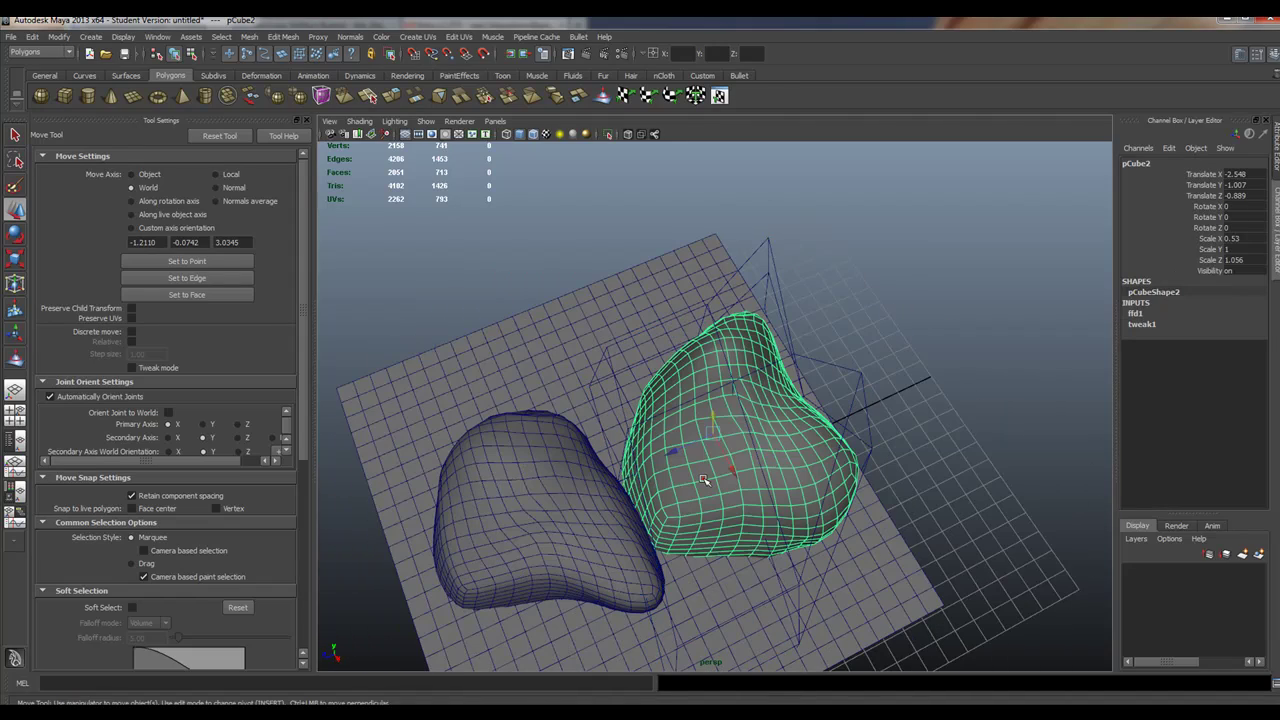
pyautogui.hotkey('ctrl', 'd')
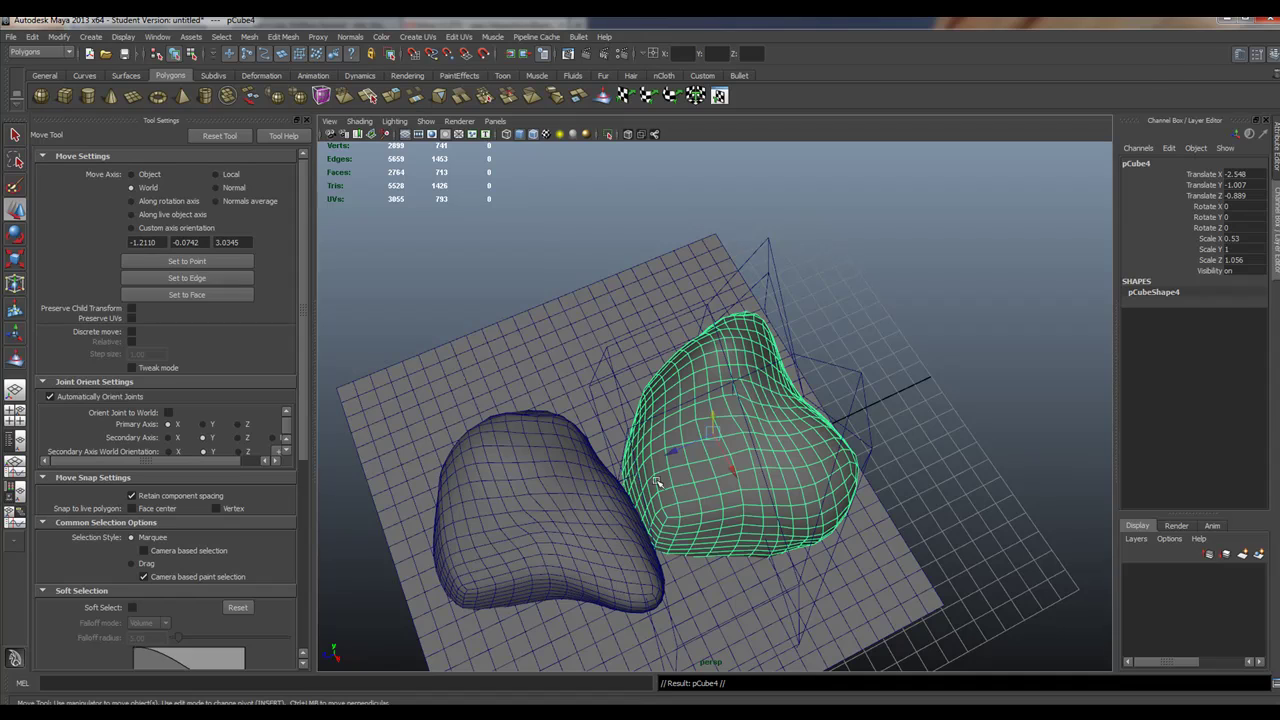
pyautogui.moveTo(676, 450); pyautogui.dragTo(893, 364)
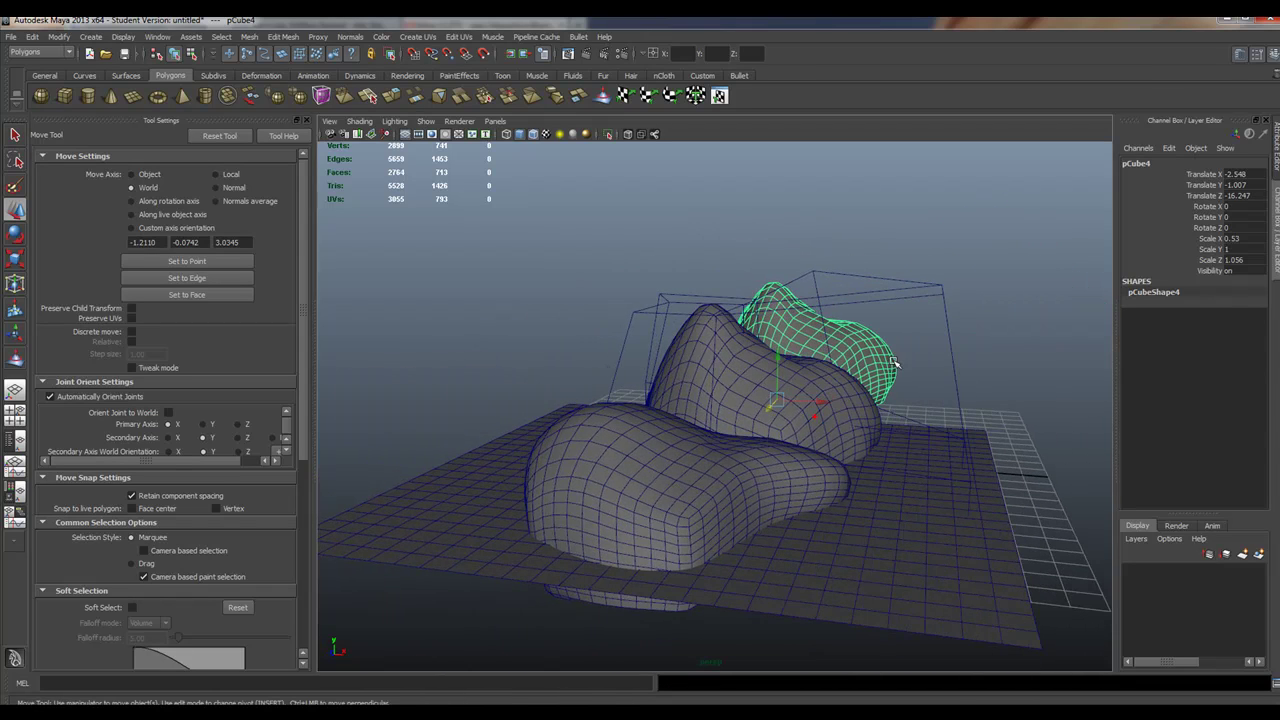
# - Scale ffd1Lattice wider in X to broaden the rock
pyautogui.click(642, 314)
pyautogui.press('r')
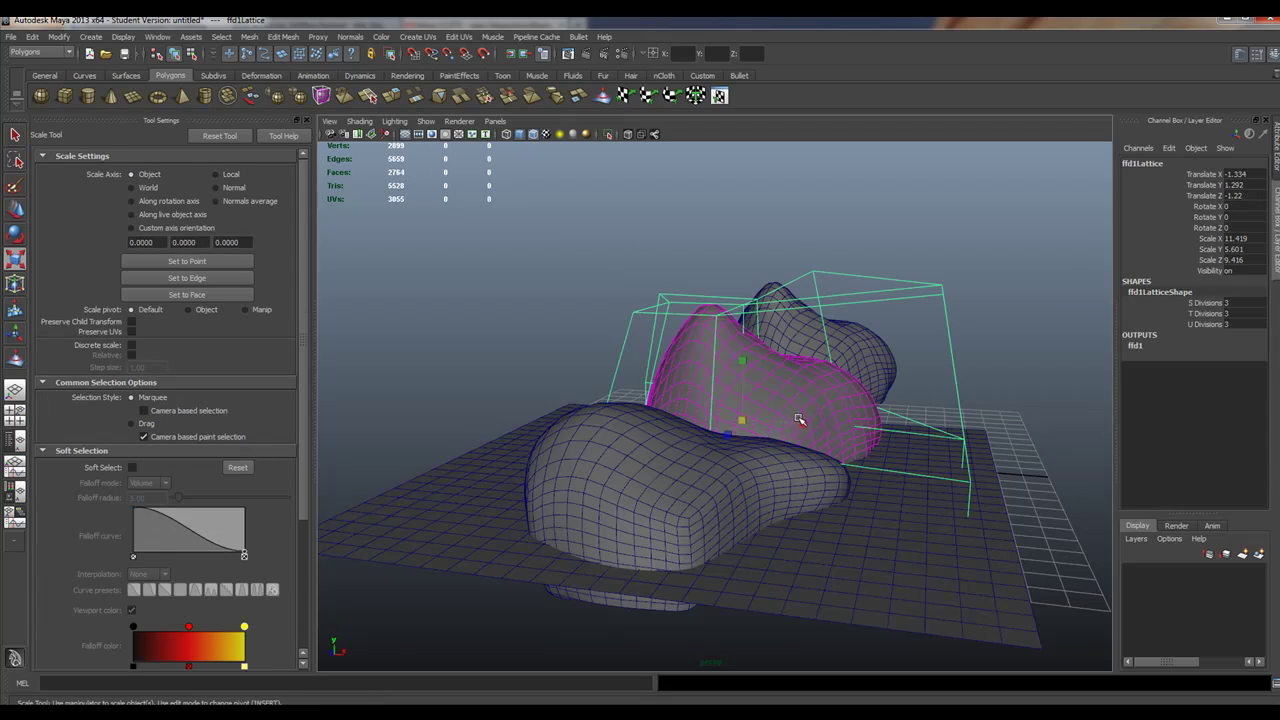
pyautogui.moveTo(798, 419); pyautogui.dragTo(800, 452)
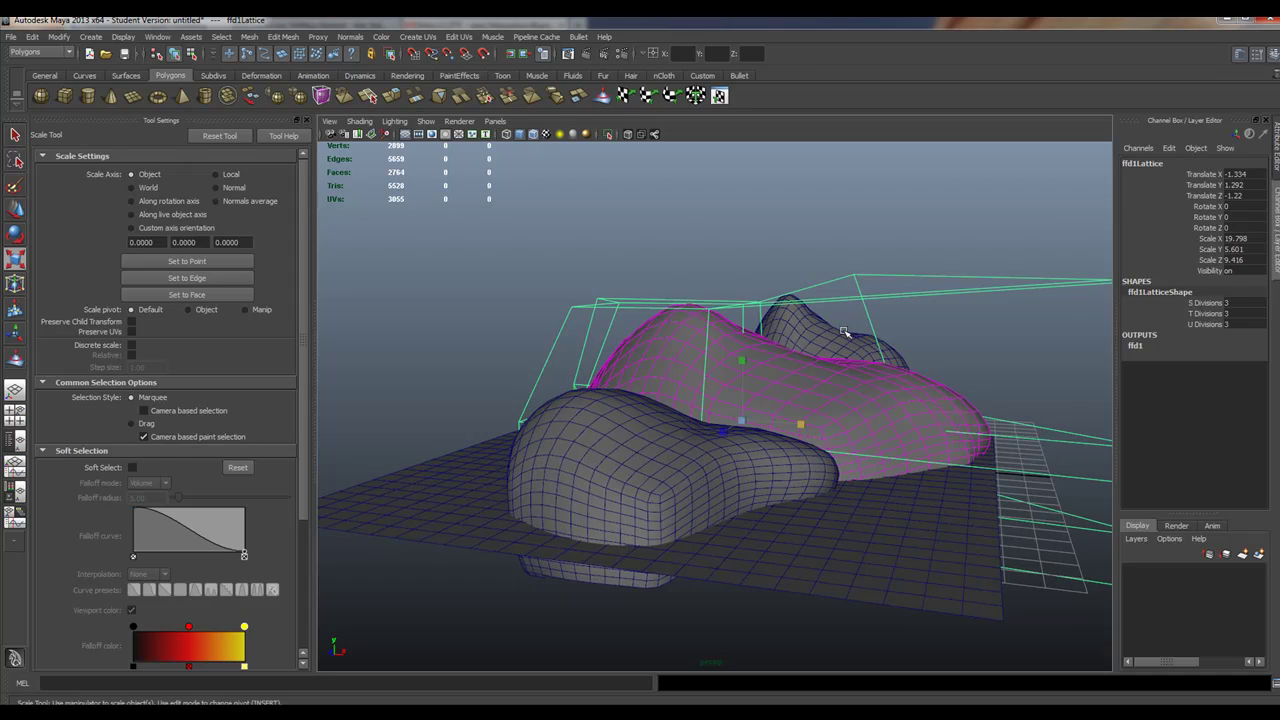
pyautogui.keyDown('alt'); pyautogui.moveTo(843, 333); pyautogui.dragTo(761, 313); pyautogui.keyUp('alt')
# - Raise the lattice's top points repeatedly so the rock rises into a tall peak
pyautogui.moveTo(752, 281); pyautogui.dragTo(749, 250, button='right')
pyautogui.moveTo(627, 214); pyautogui.dragTo(966, 343)
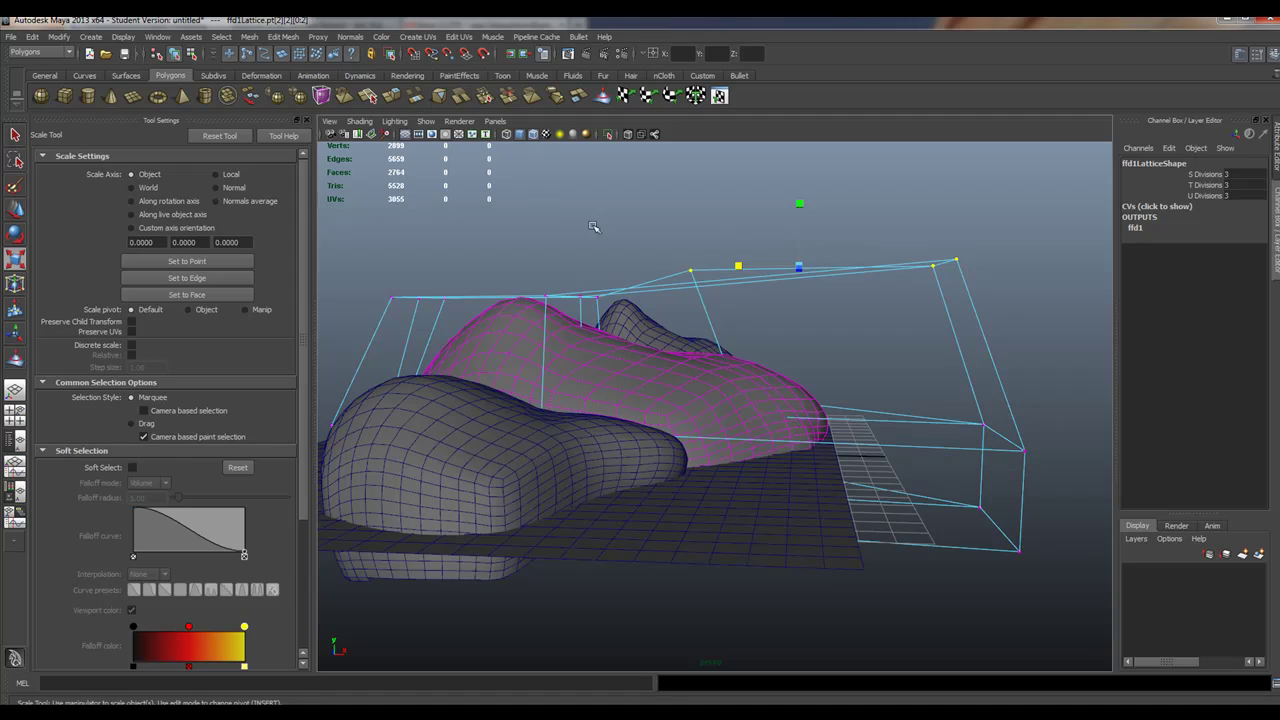
pyautogui.press('w')
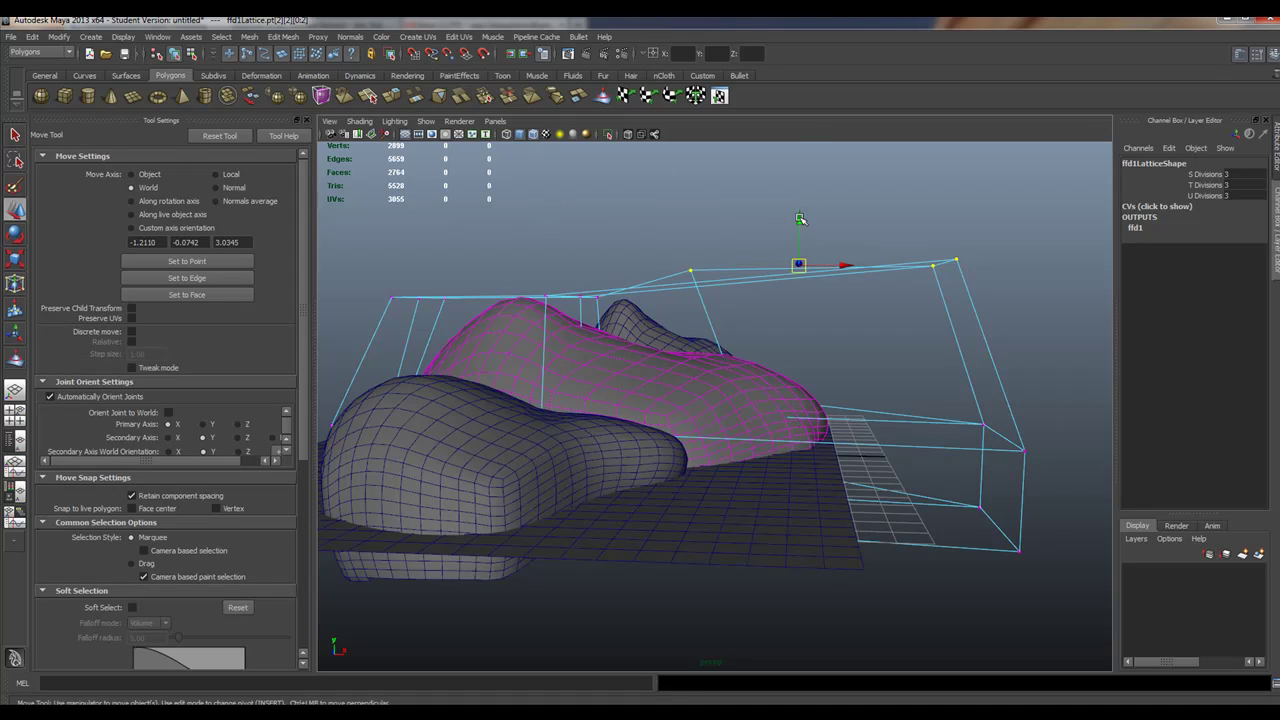
pyautogui.moveTo(800, 218); pyautogui.dragTo(800, 166)
pyautogui.keyDown('alt'); pyautogui.moveTo(709, 515); pyautogui.dragTo(615, 535, button='right'); pyautogui.keyUp('alt')
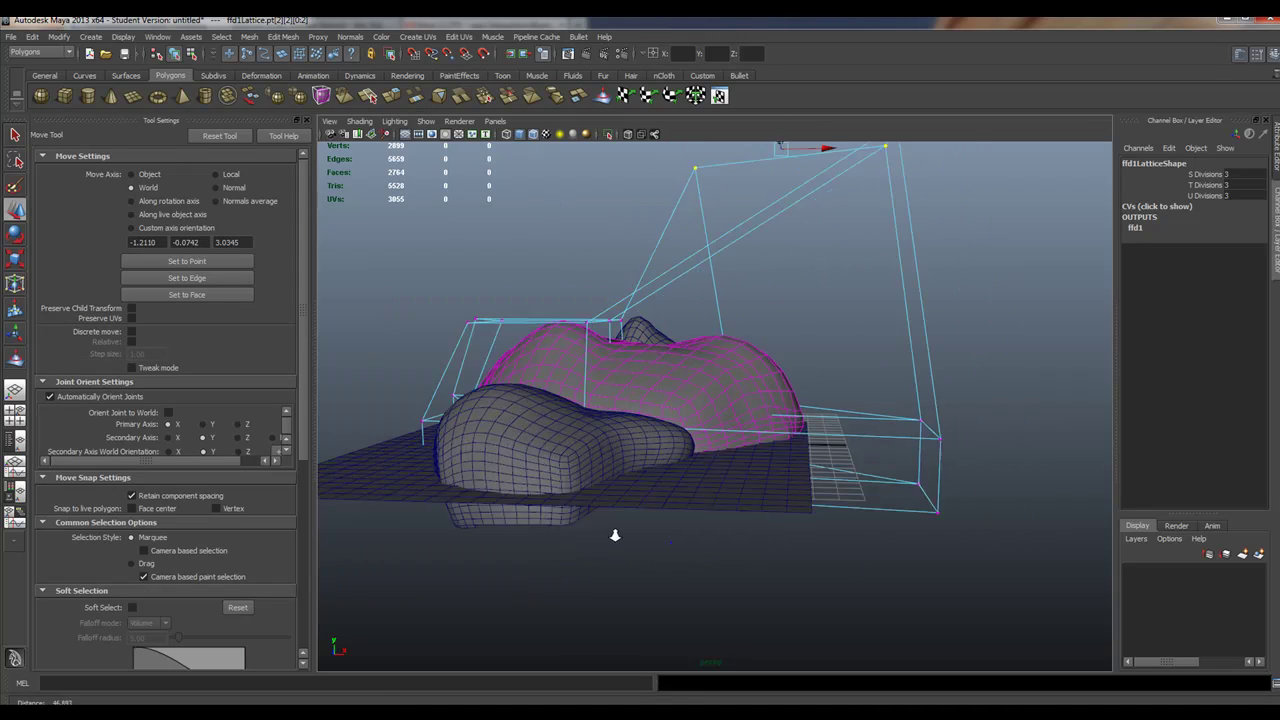
pyautogui.keyDown('alt'); pyautogui.moveTo(615, 535); pyautogui.dragTo(712, 470); pyautogui.keyUp('alt')
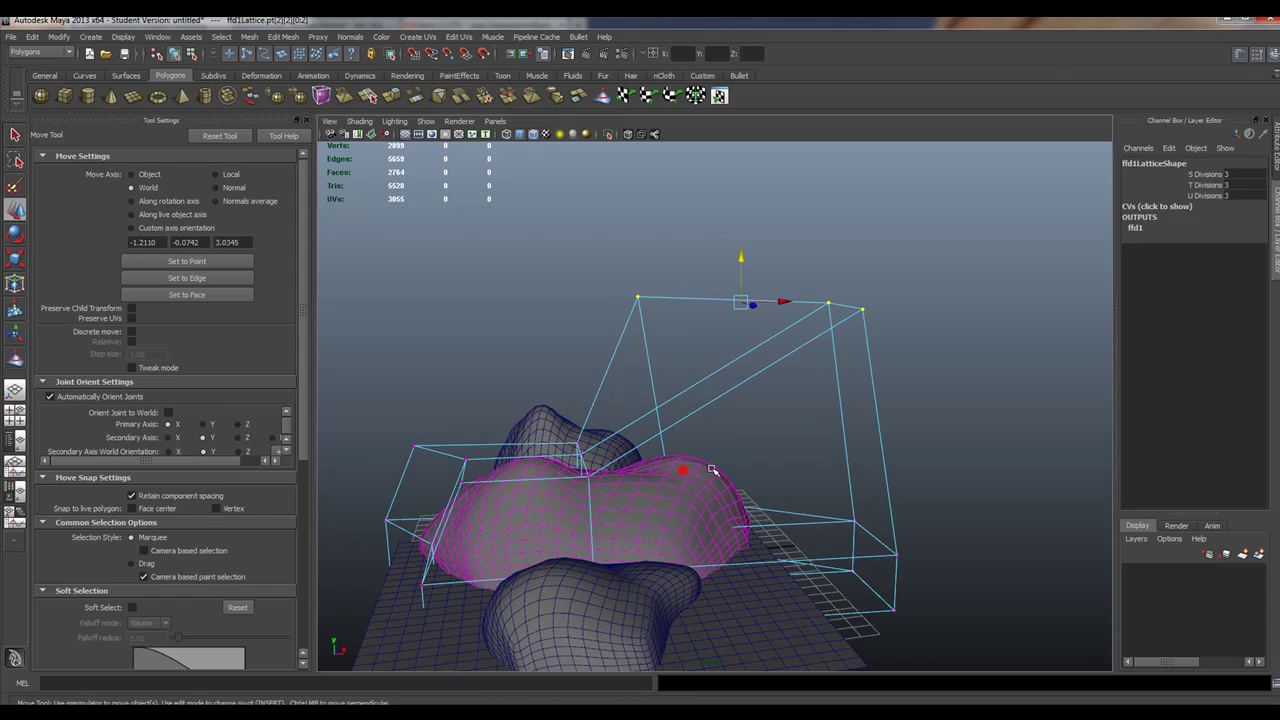
pyautogui.moveTo(637, 359)
pyautogui.keyDown('alt'); pyautogui.mouseDown()
pyautogui.moveTo(714, 371)
pyautogui.moveTo(737, 360)
pyautogui.moveTo(660, 355)
pyautogui.mouseUp(); pyautogui.keyUp('alt')
pyautogui.moveTo(751, 249); pyautogui.dragTo(751, 190)
pyautogui.moveTo(558, 404); pyautogui.dragTo(659, 466)
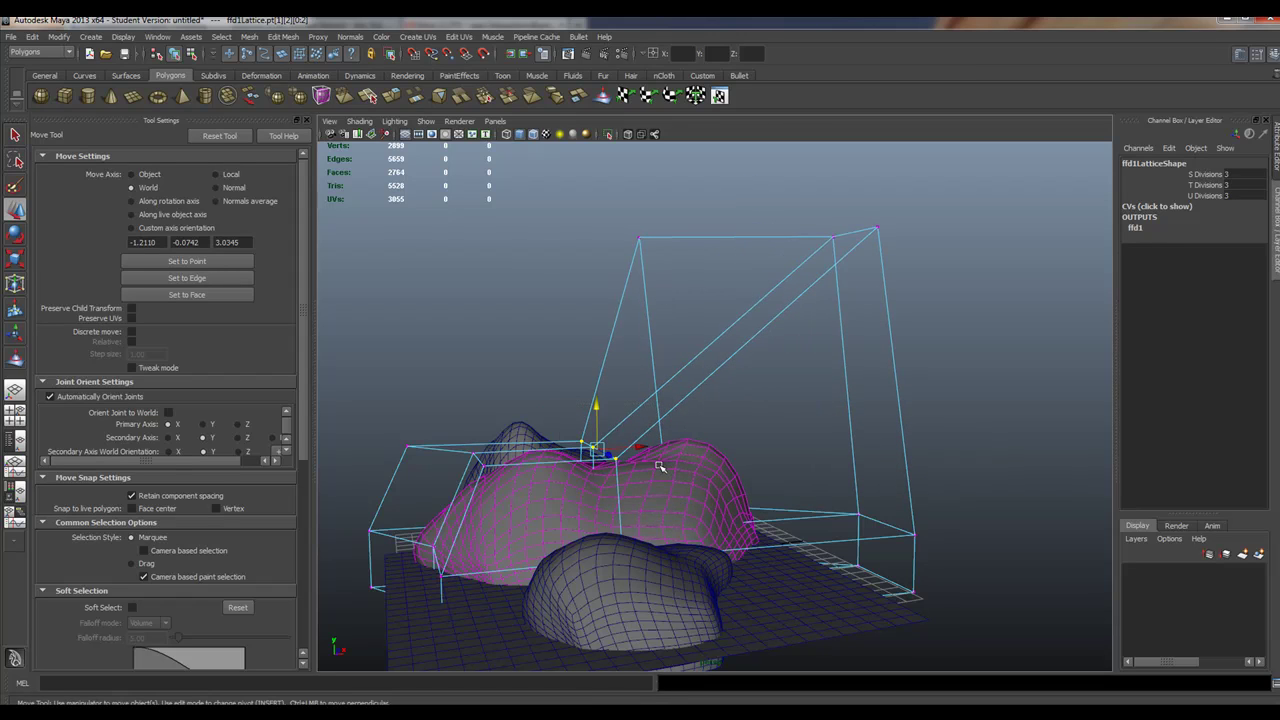
pyautogui.moveTo(598, 406); pyautogui.dragTo(515, 595)
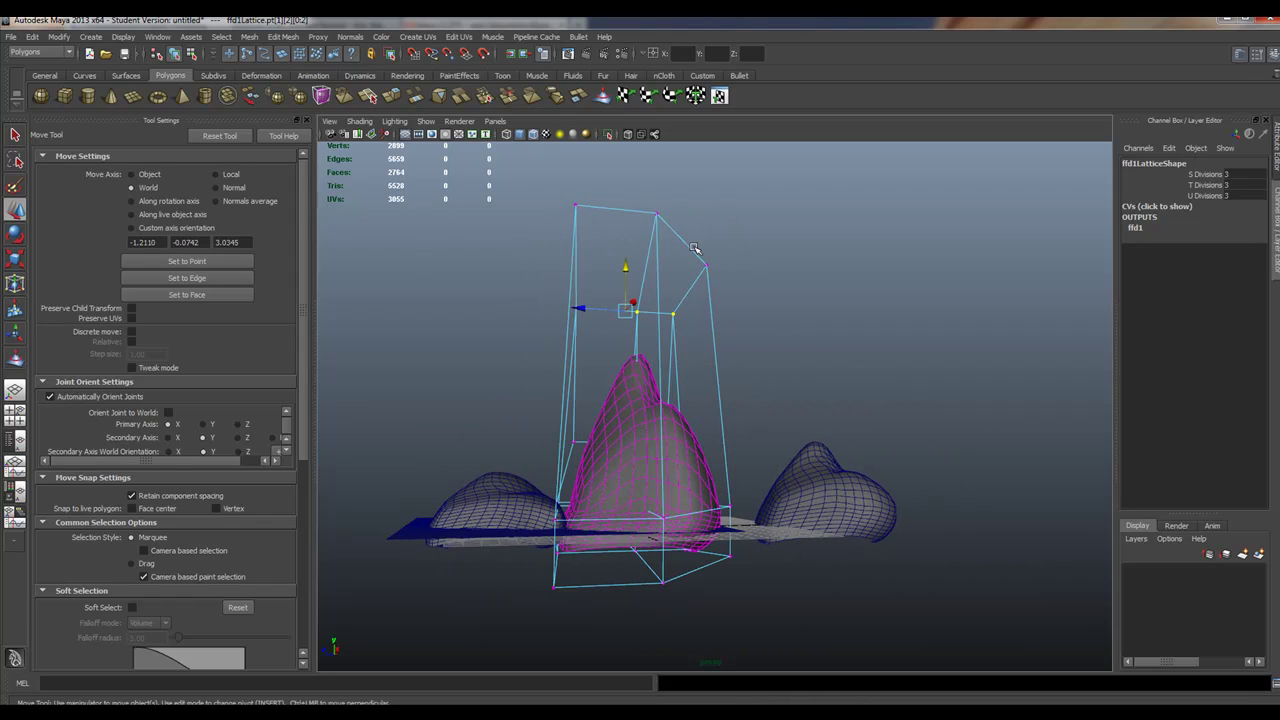
# - Scale the whole lattice deeper front to back, to 13.662 along Z
pyautogui.moveTo(694, 248); pyautogui.dragTo(708, 232, button='right')
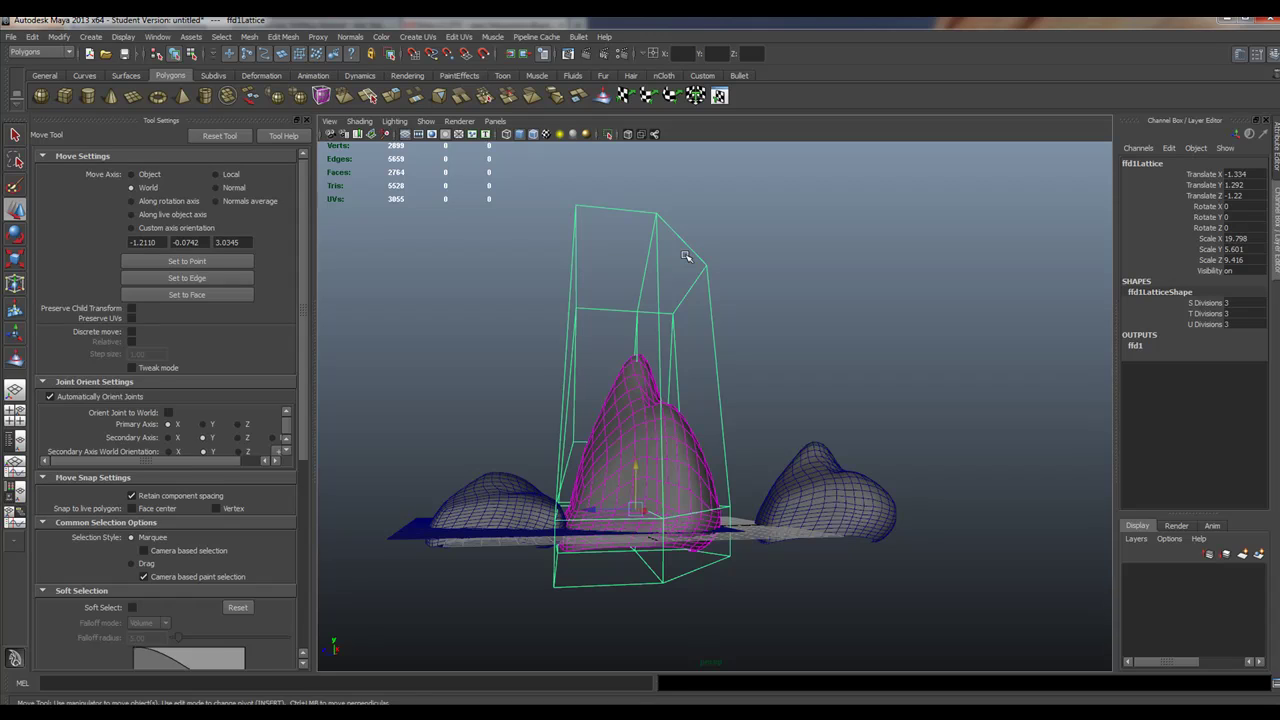
pyautogui.press('r')
pyautogui.moveTo(575, 511); pyautogui.dragTo(530, 518)
pyautogui.keyDown('alt'); pyautogui.moveTo(526, 608); pyautogui.dragTo(624, 589); pyautogui.keyUp('alt')
# - Scale the ground plane pPlane1 up evenly to 2.476
pyautogui.scroll(-3, 603, 547)
pyautogui.click(628, 544)
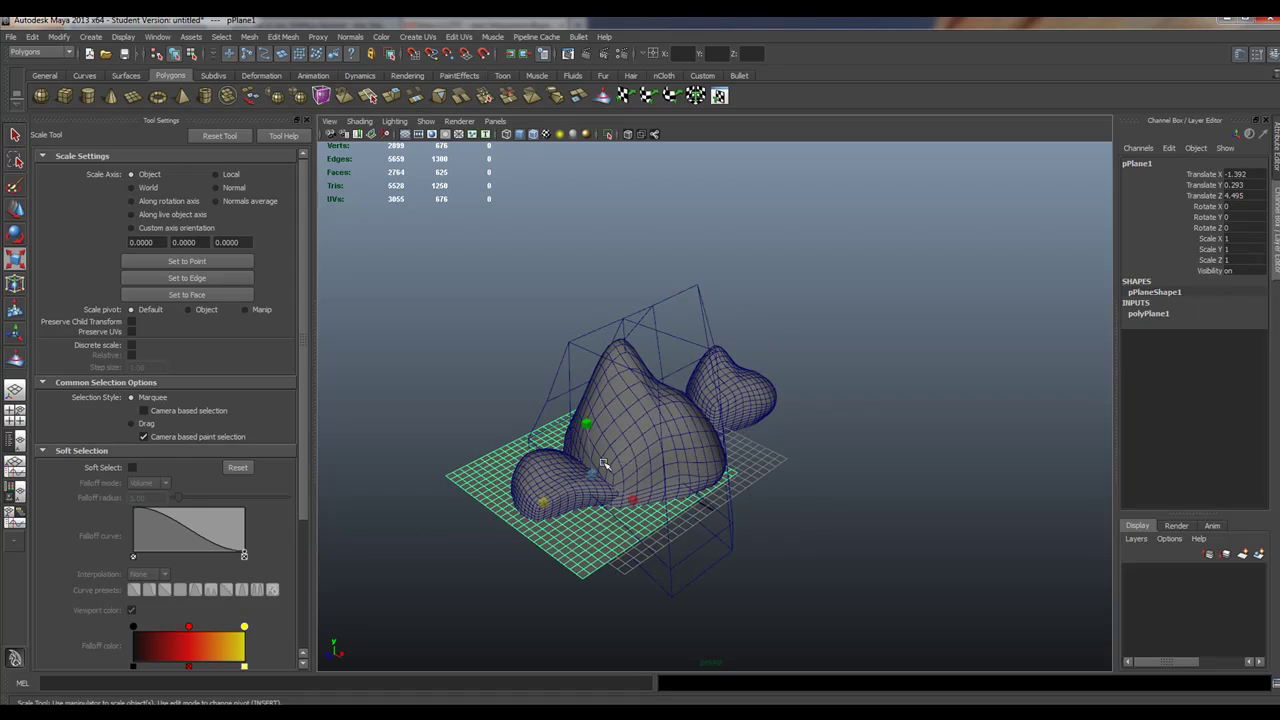
pyautogui.moveTo(587, 478); pyautogui.dragTo(717, 488)
# - Turn the small right-hand rock pCube4 and move it nearer the peaked rock
pyautogui.click(814, 456)
pyautogui.press('e')
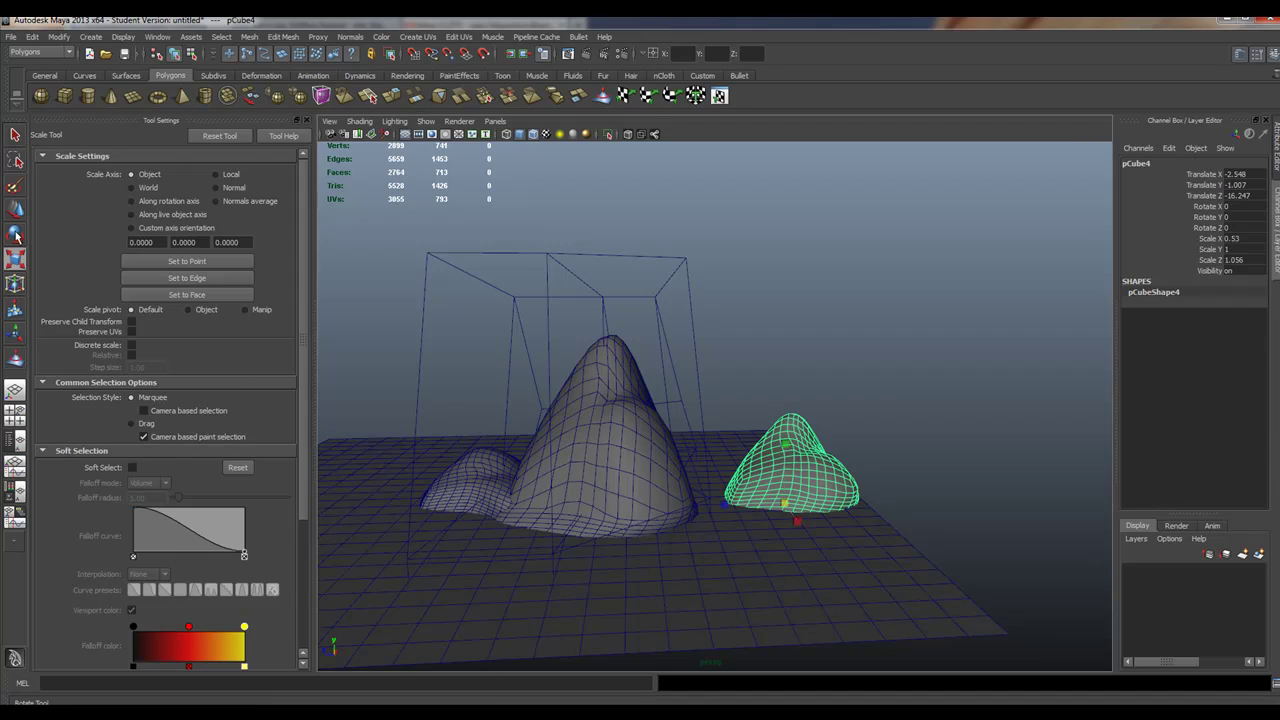
pyautogui.moveTo(750, 513); pyautogui.dragTo(853, 517)
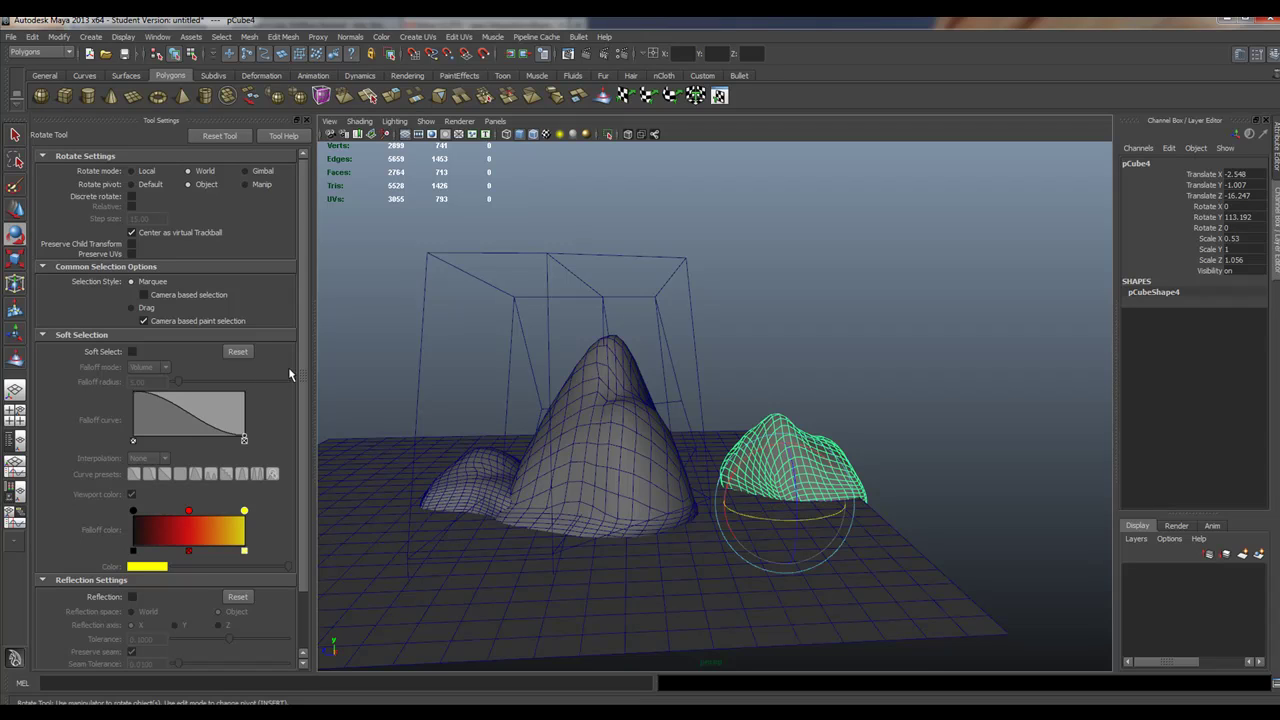
pyautogui.click(15, 210)
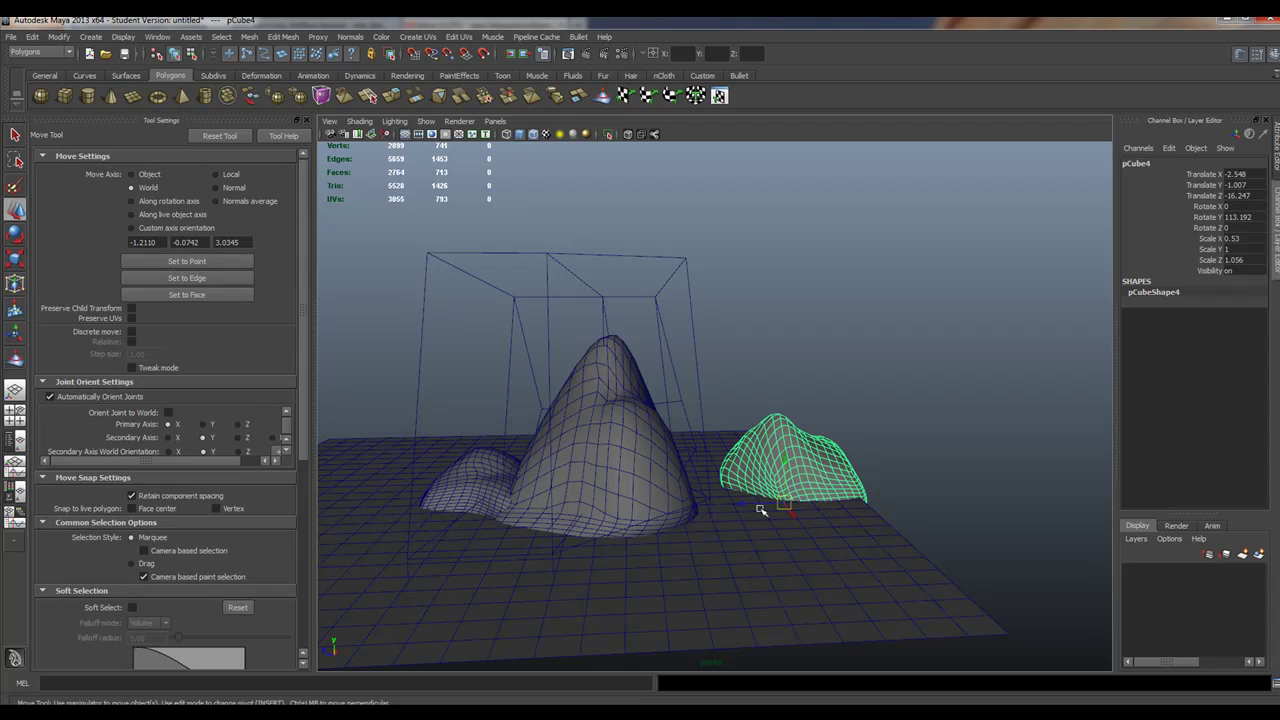
pyautogui.moveTo(744, 508); pyautogui.dragTo(772, 546)
# - Rotate pCube4 further around its vertical axis to Rotate Y 269.283
pyautogui.click(22, 240)
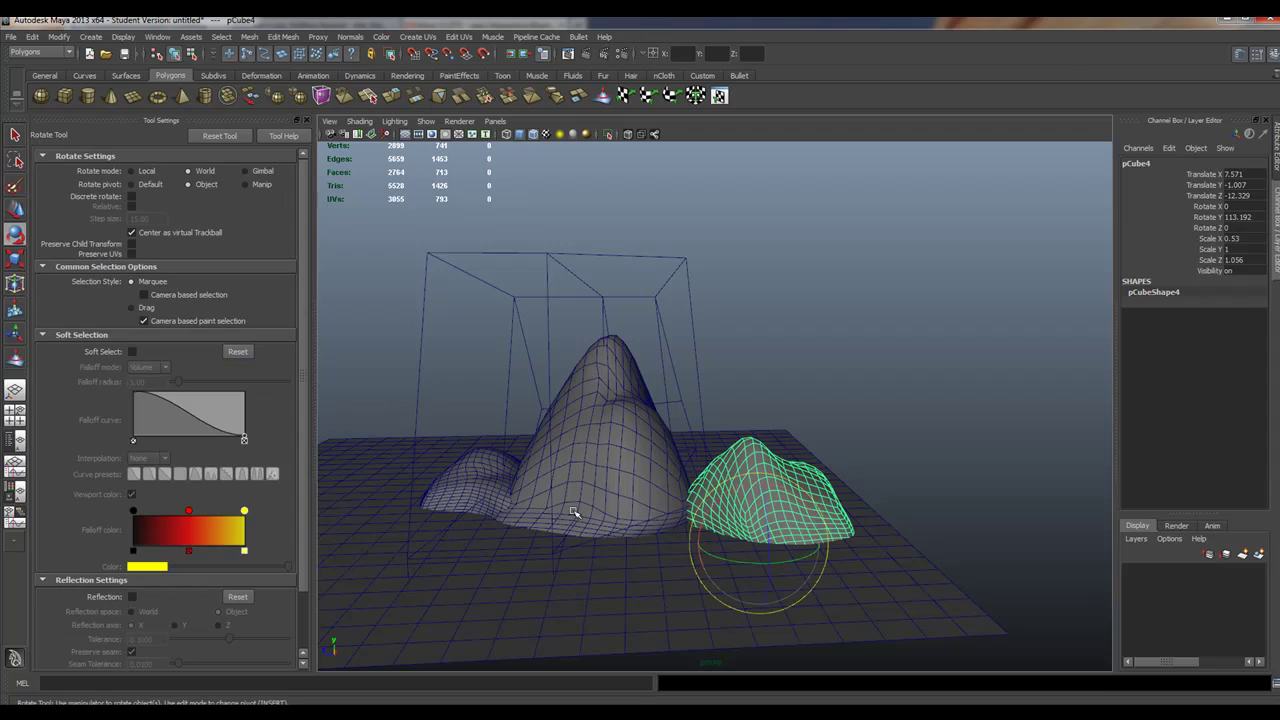
pyautogui.moveTo(798, 561); pyautogui.dragTo(766, 558)
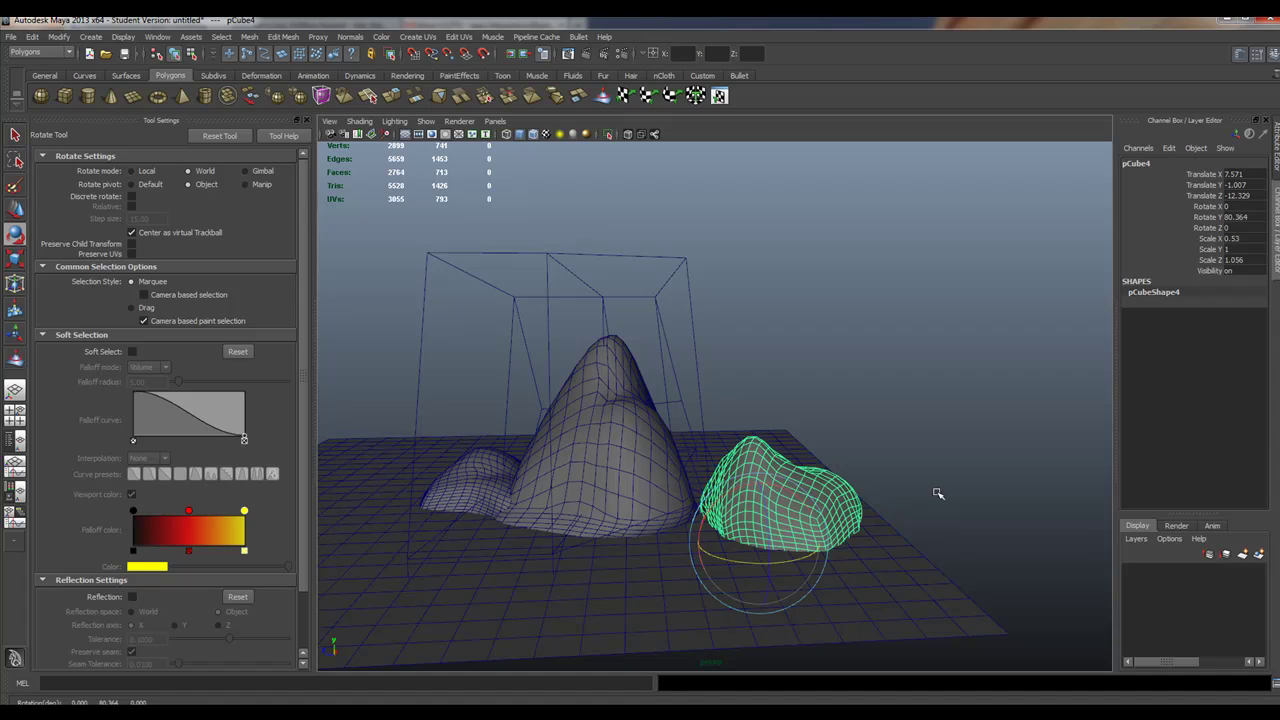
pyautogui.keyDown('alt'); pyautogui.moveTo(865, 513); pyautogui.dragTo(735, 447); pyautogui.keyUp('alt')
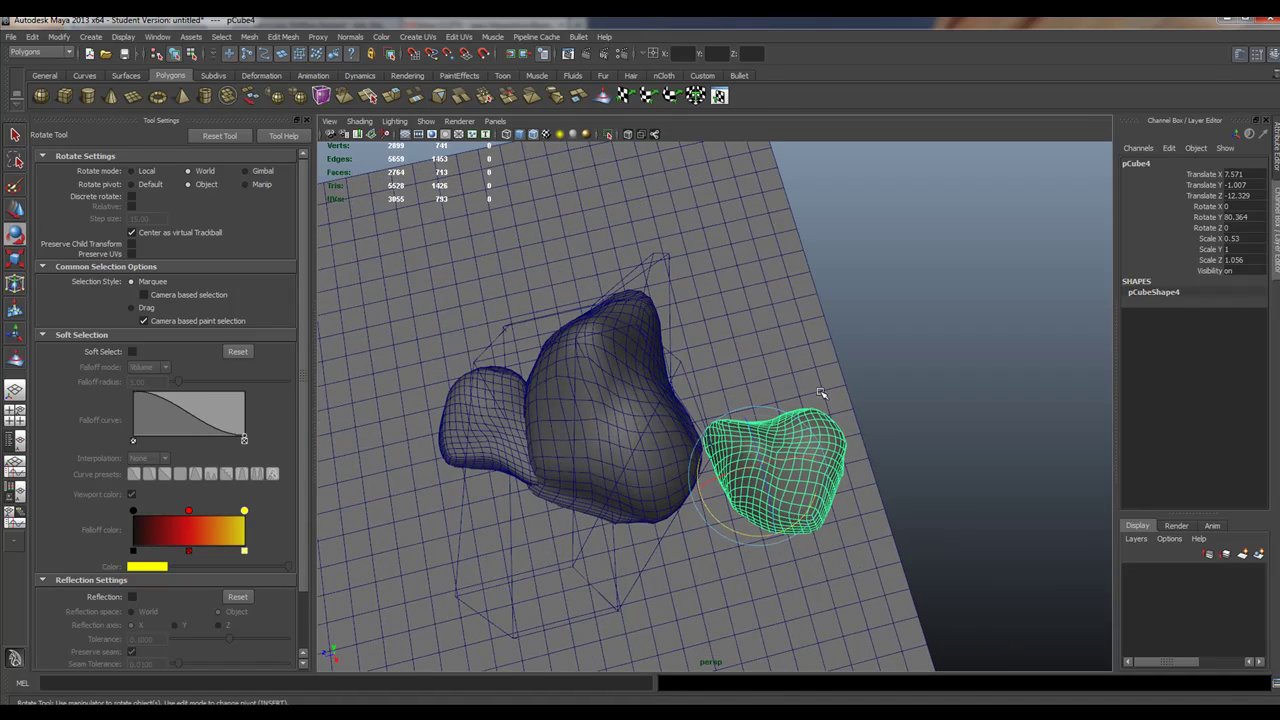
pyautogui.keyDown('alt'); pyautogui.moveTo(726, 575); pyautogui.dragTo(700, 480); pyautogui.keyUp('alt')
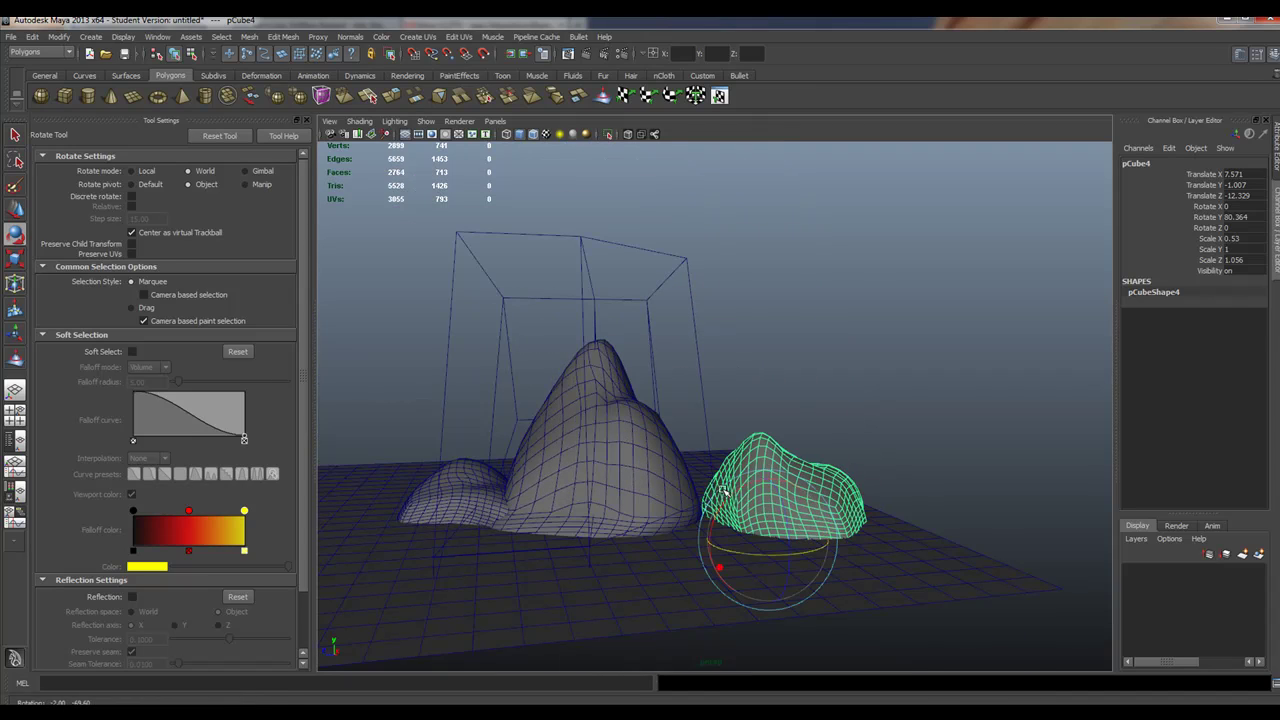
pyautogui.moveTo(812, 554); pyautogui.dragTo(835, 537)
pyautogui.moveTo(752, 556); pyautogui.dragTo(643, 538)
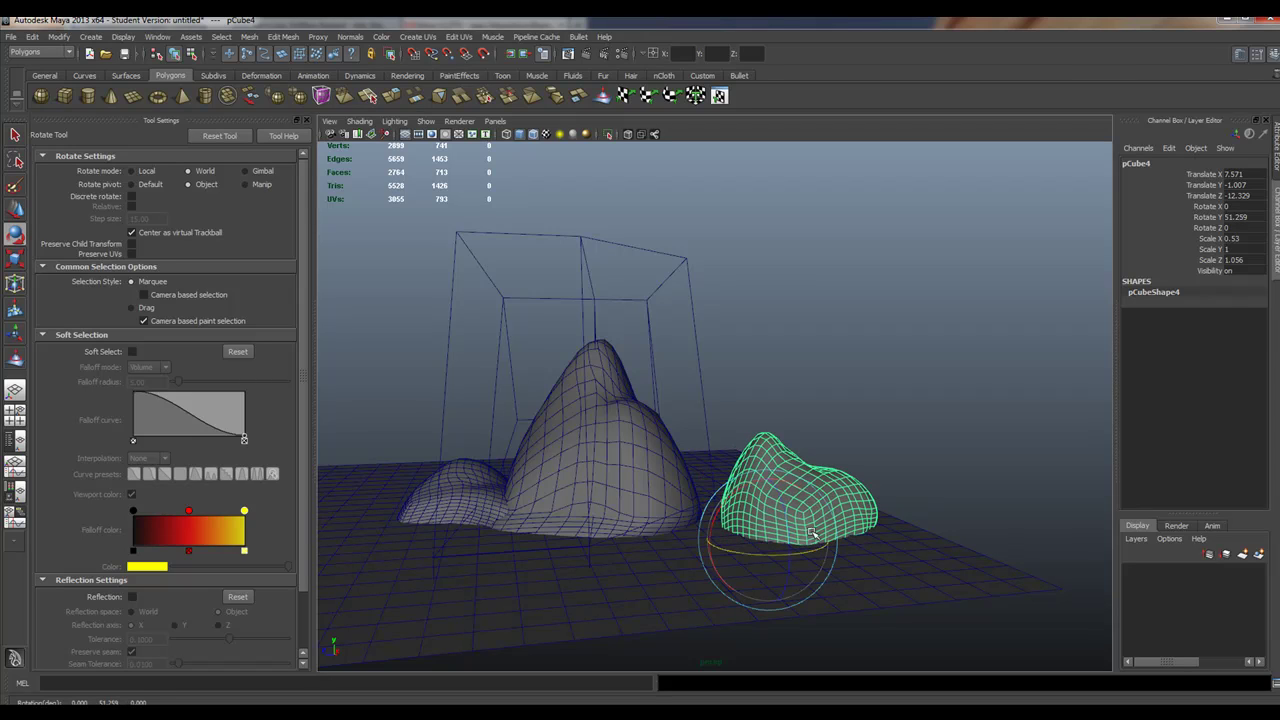
pyautogui.moveTo(820, 549); pyautogui.dragTo(707, 535)
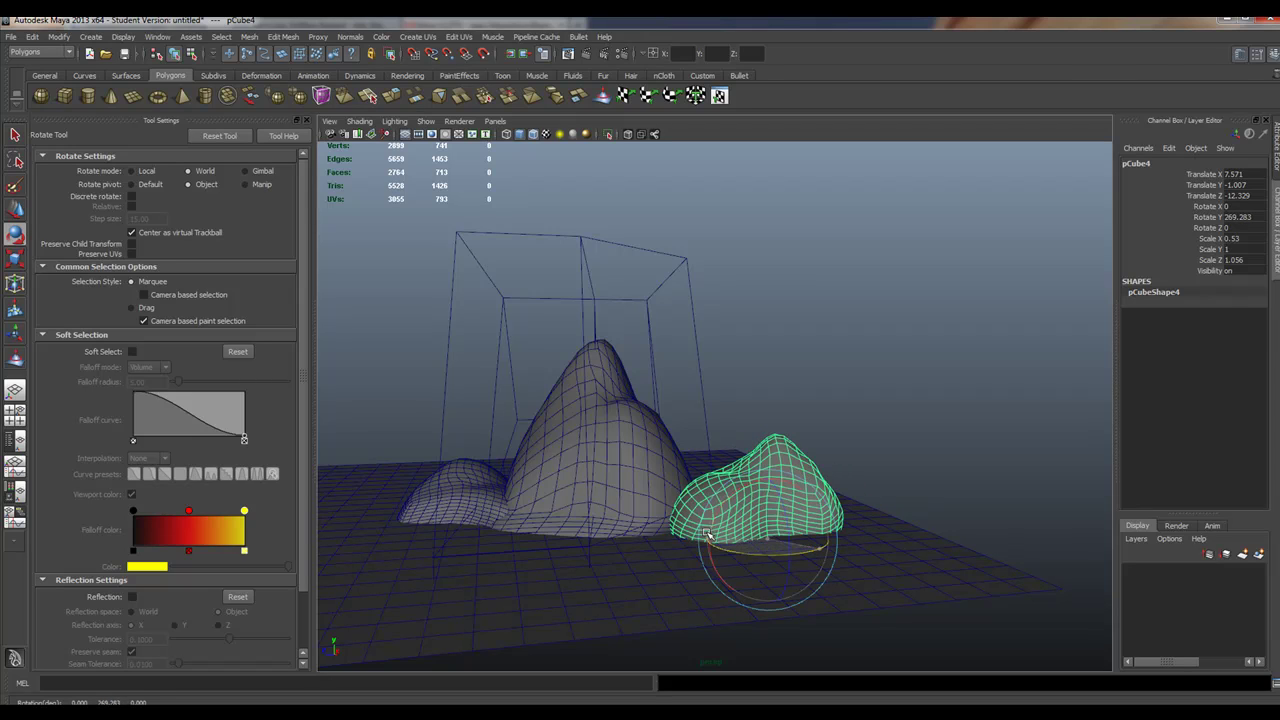
# - Shift pCube4 right and back to X 9.87, Y -1.421, Z -16.058
pyautogui.keyDown('alt'); pyautogui.moveTo(743, 487); pyautogui.dragTo(745, 580); pyautogui.keyUp('alt')
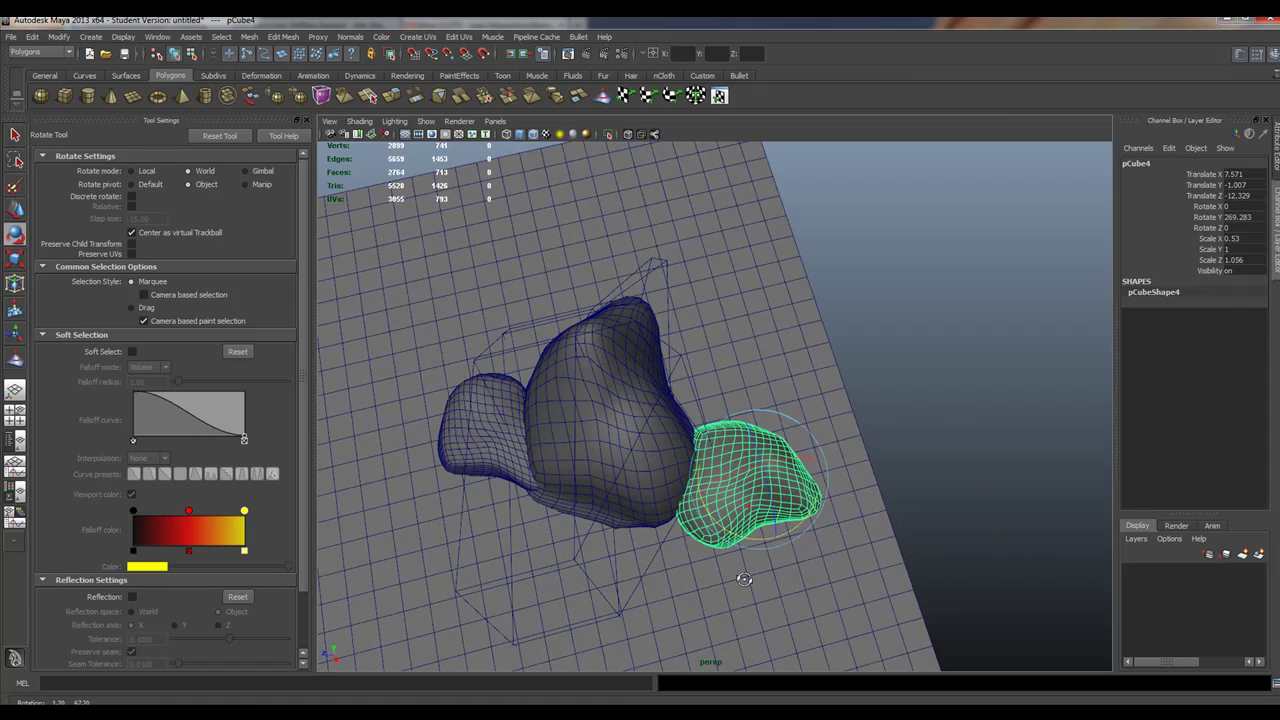
pyautogui.click(12, 209)
pyautogui.moveTo(758, 486); pyautogui.dragTo(811, 499)
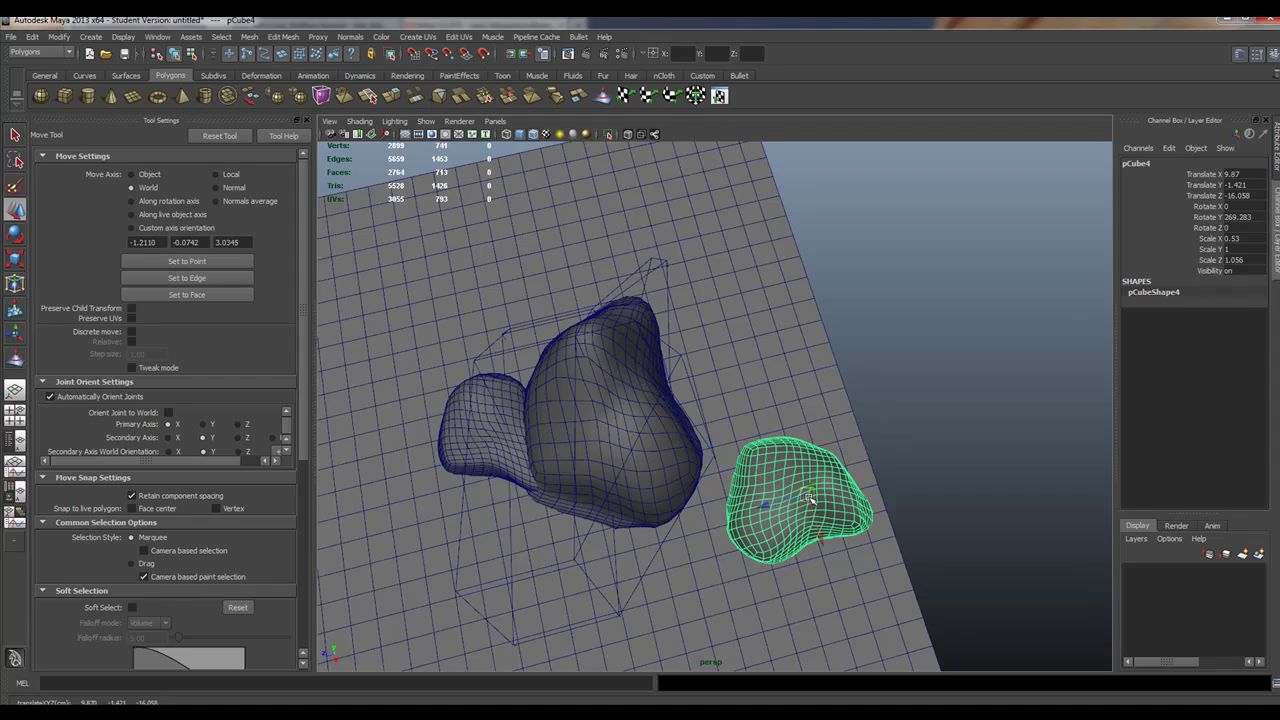
# - Add softMod1 to pCube4 and drag it to Translate Z -4.427, stretching the rock longer
pyautogui.click(14, 311)
pyautogui.keyDown('alt'); pyautogui.moveTo(709, 463); pyautogui.dragTo(797, 385); pyautogui.keyUp('alt')
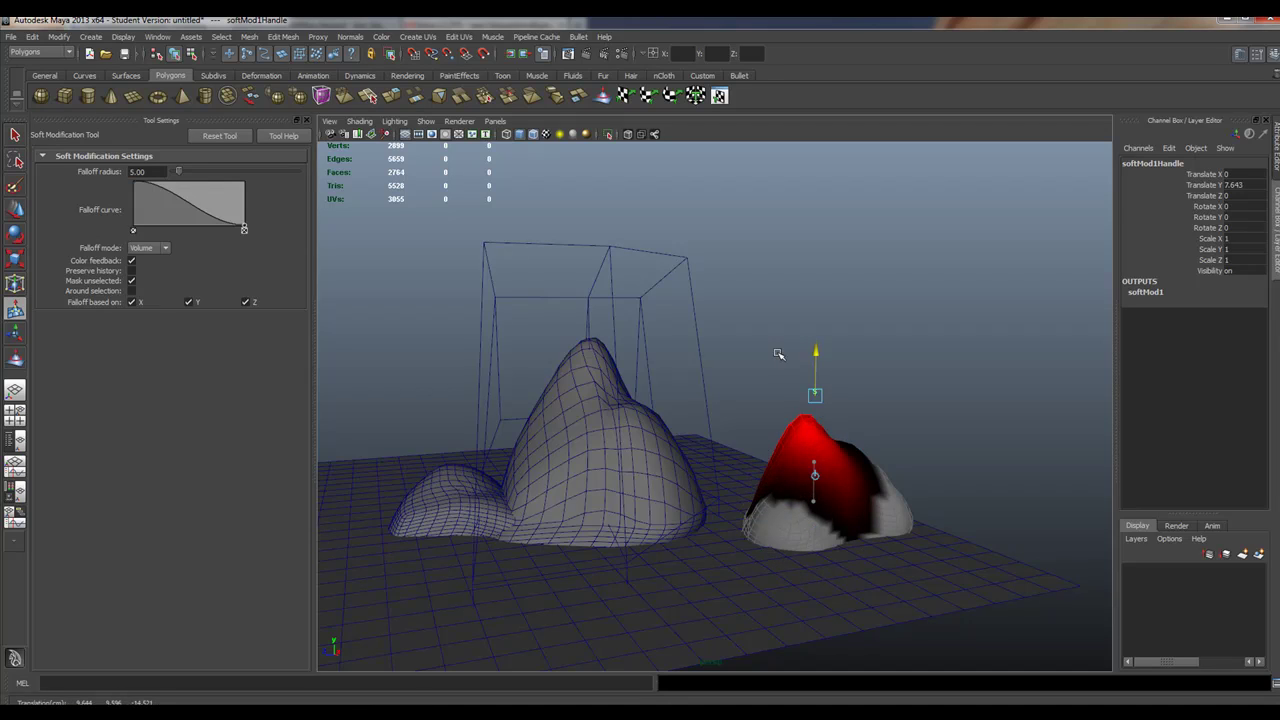
pyautogui.moveTo(778, 353); pyautogui.dragTo(782, 430, button='middle')
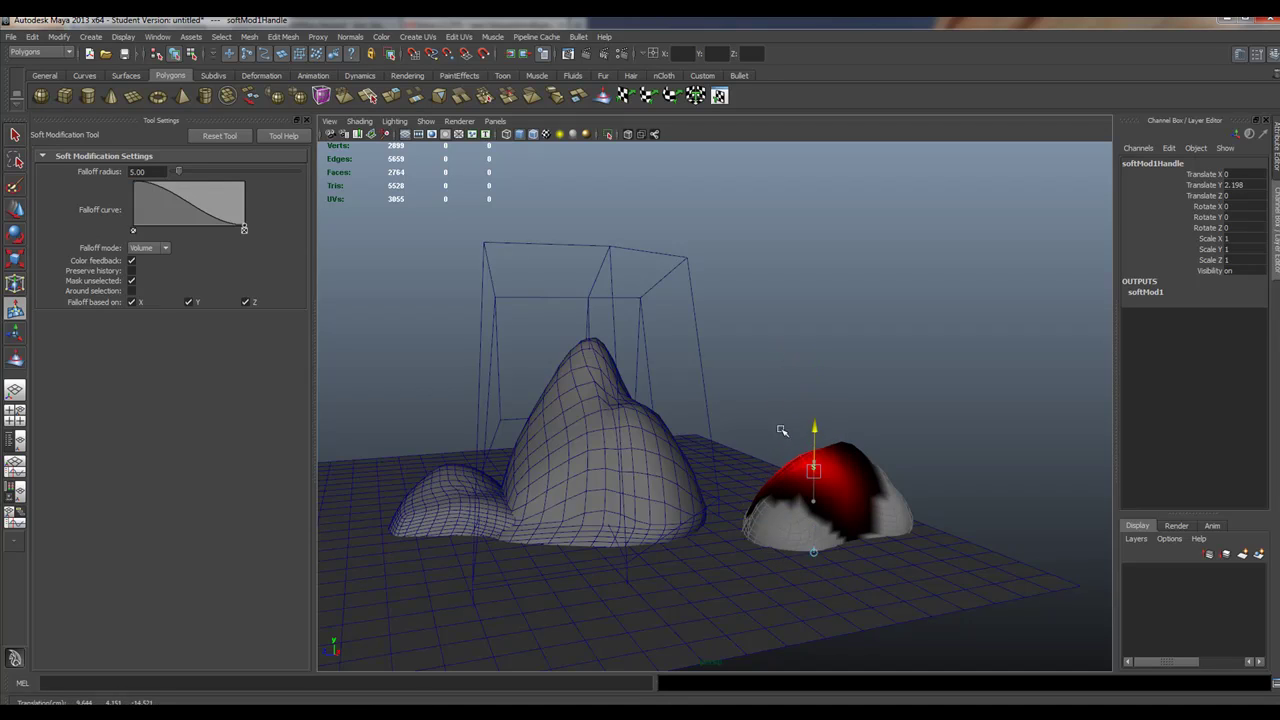
pyautogui.click(848, 438)
pyautogui.moveTo(812, 449); pyautogui.dragTo(763, 531)
pyautogui.click(770, 516)
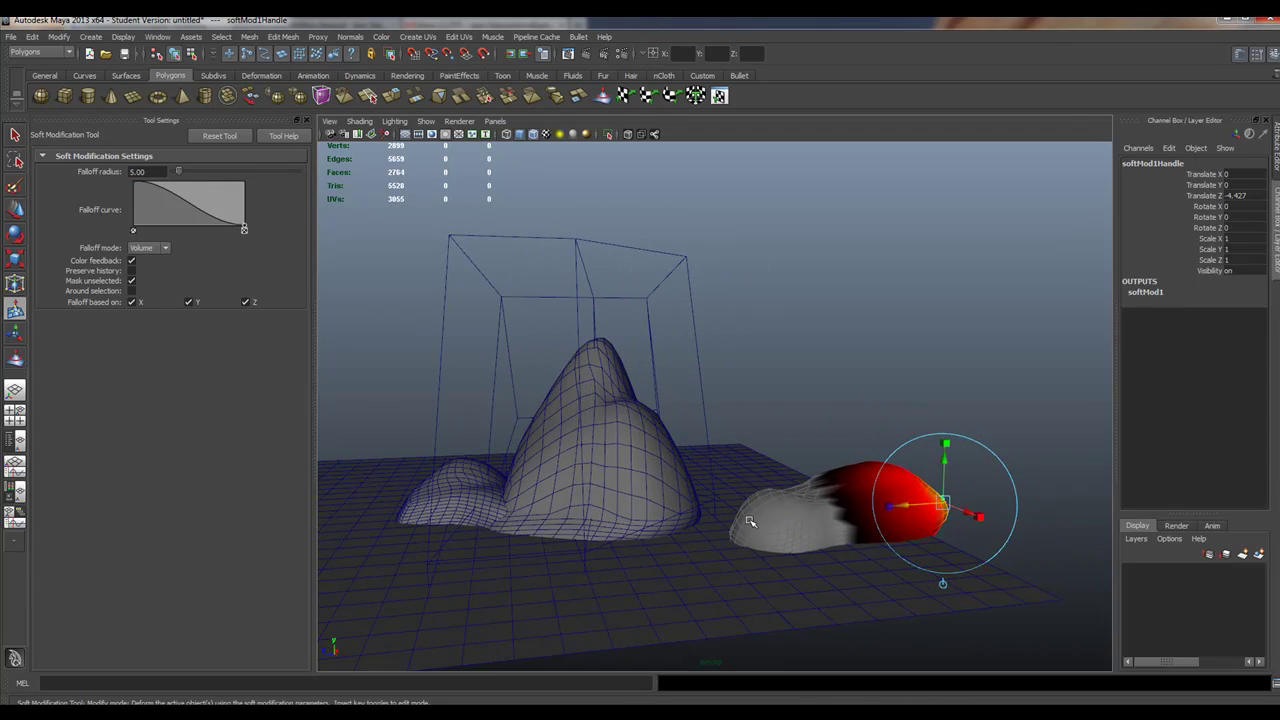
pyautogui.click(765, 380)
# - Duplicate the small rock as pCube5, move it forward, and delete the original
pyautogui.press('q')
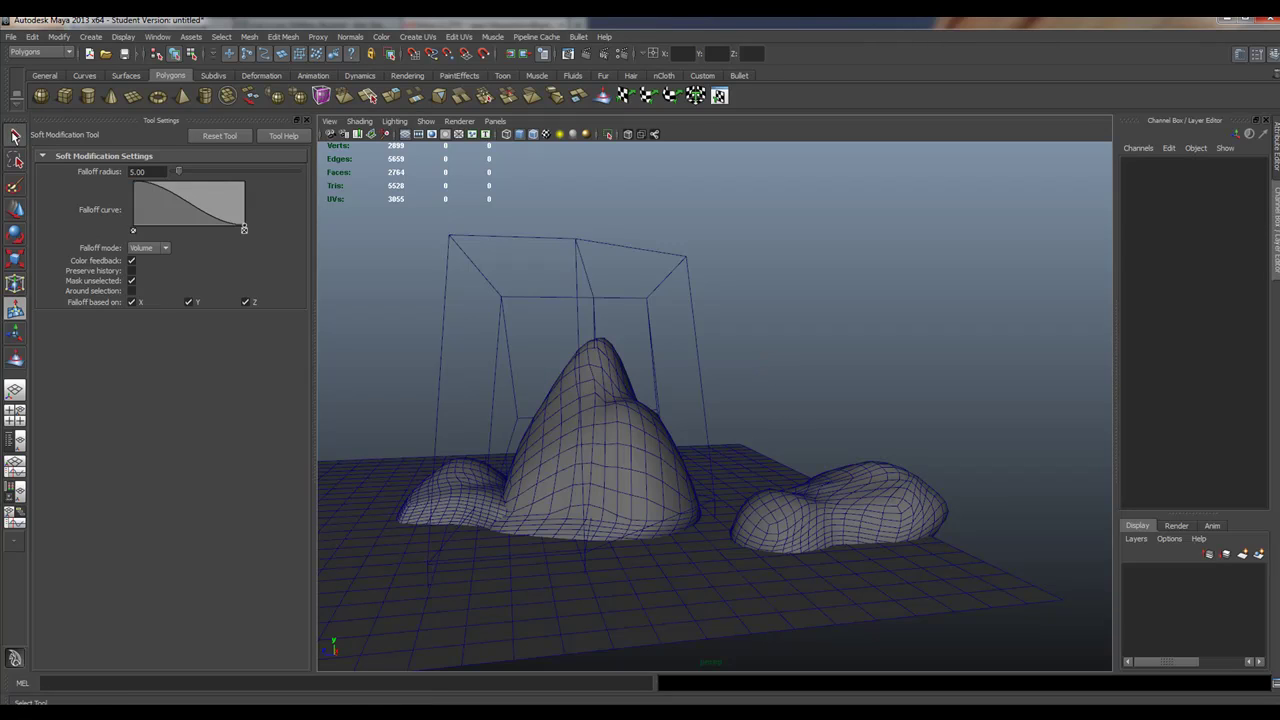
pyautogui.click(766, 513)
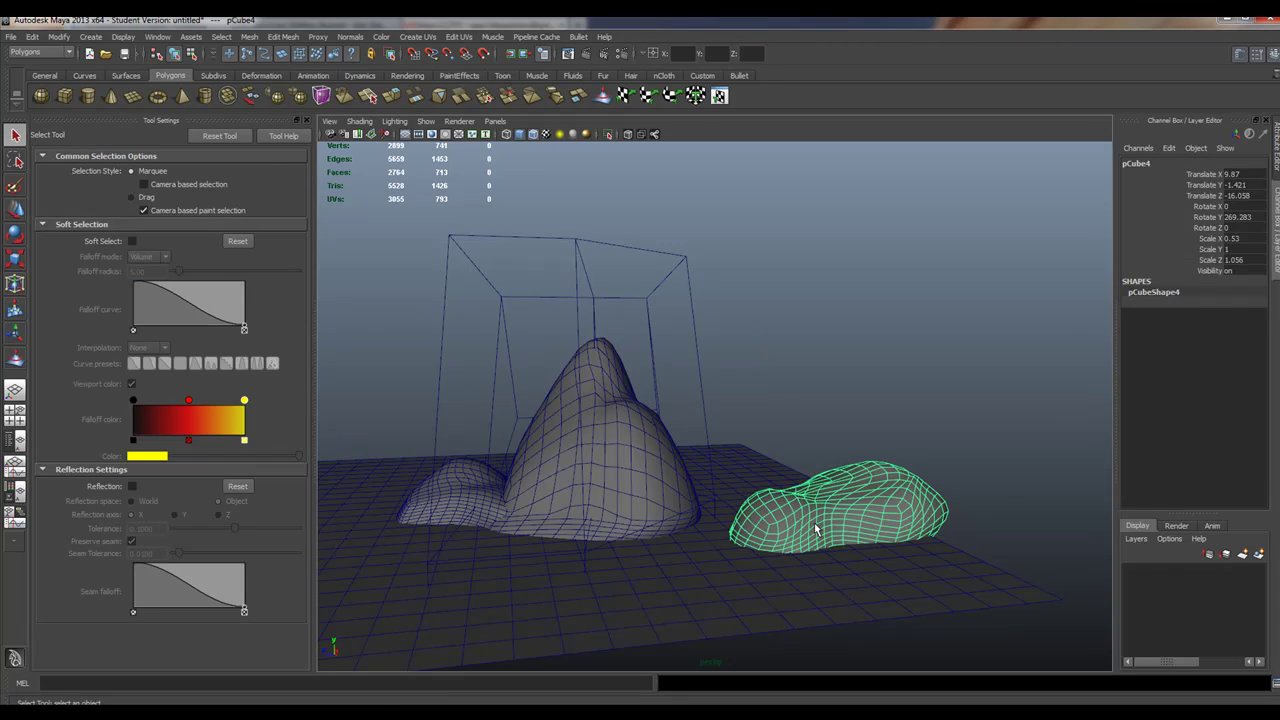
pyautogui.hotkey('ctrl', 'd')
pyautogui.press('w')
pyautogui.moveTo(794, 563); pyautogui.dragTo(360, 515)
pyautogui.click(875, 497)
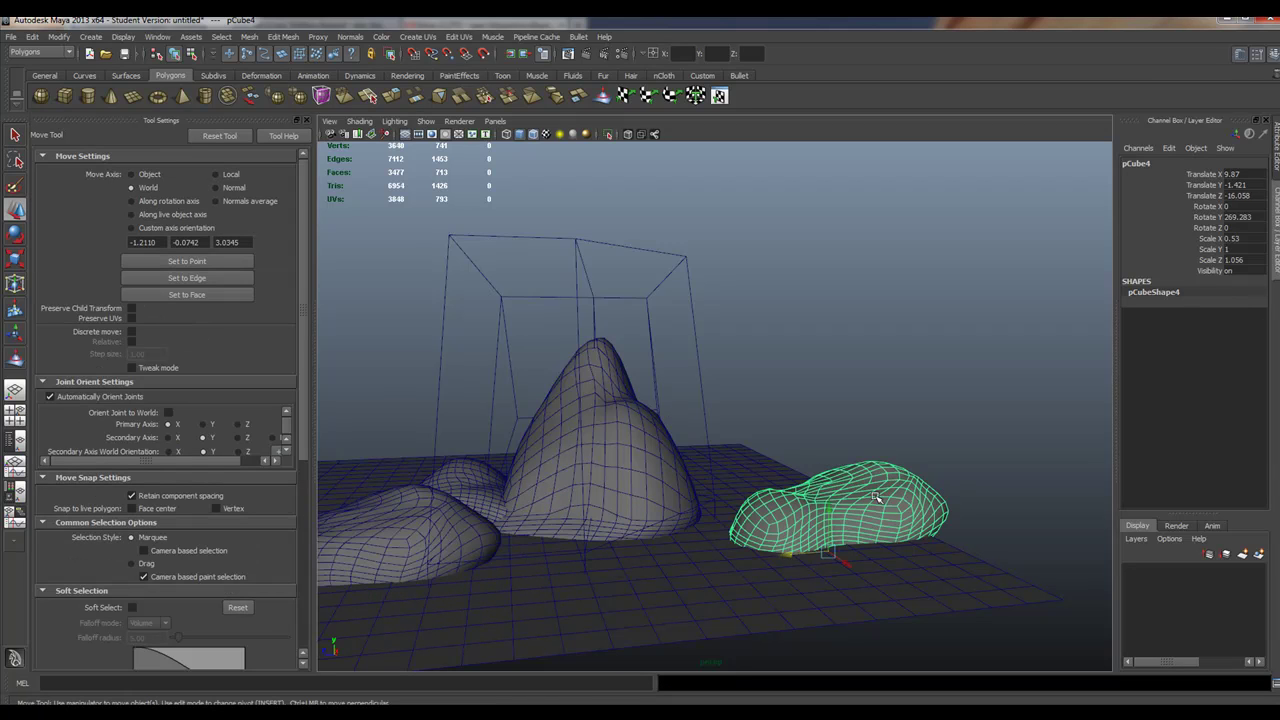
pyautogui.press('Delete')
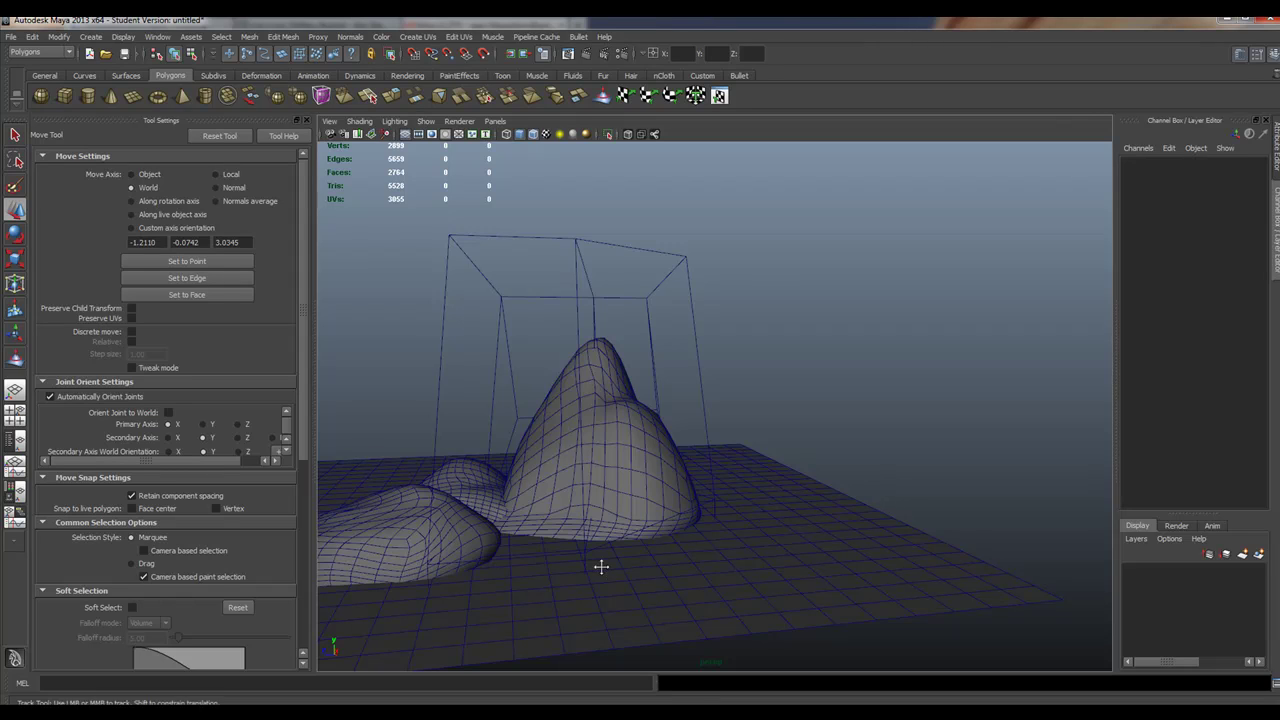
# - Rotate pCube5, then undo the rotation to restore its earlier orientation
pyautogui.keyDown('alt'); pyautogui.moveTo(600, 566); pyautogui.dragTo(677, 525); pyautogui.keyUp('alt')
pyautogui.click(590, 538)
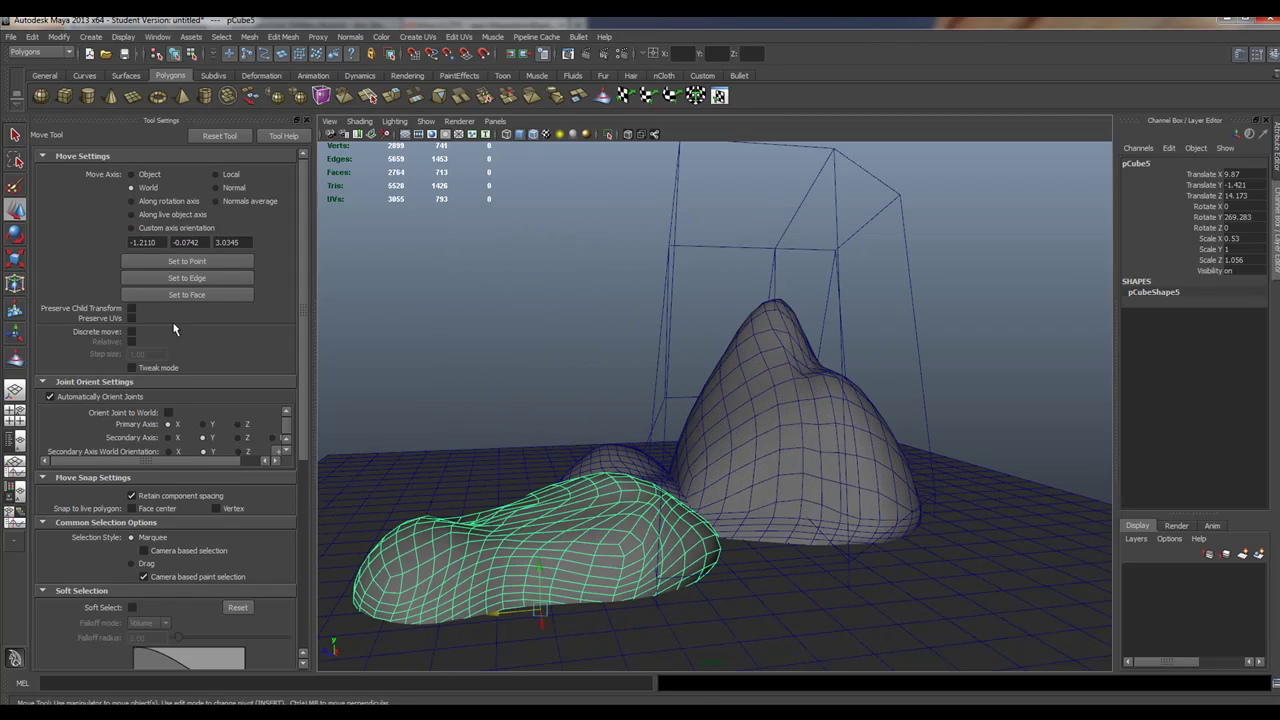
pyautogui.click(16, 234)
pyautogui.moveTo(585, 621); pyautogui.dragTo(461, 638)
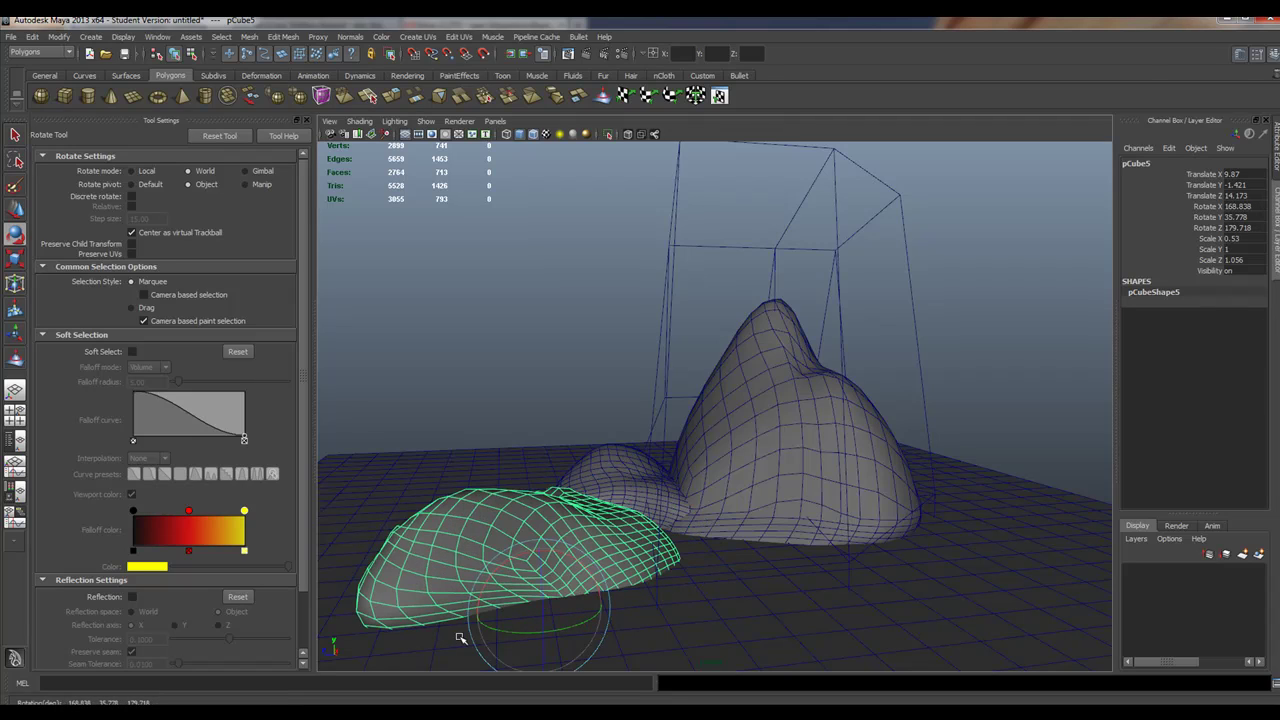
pyautogui.hotkey('ctrl', 'z')
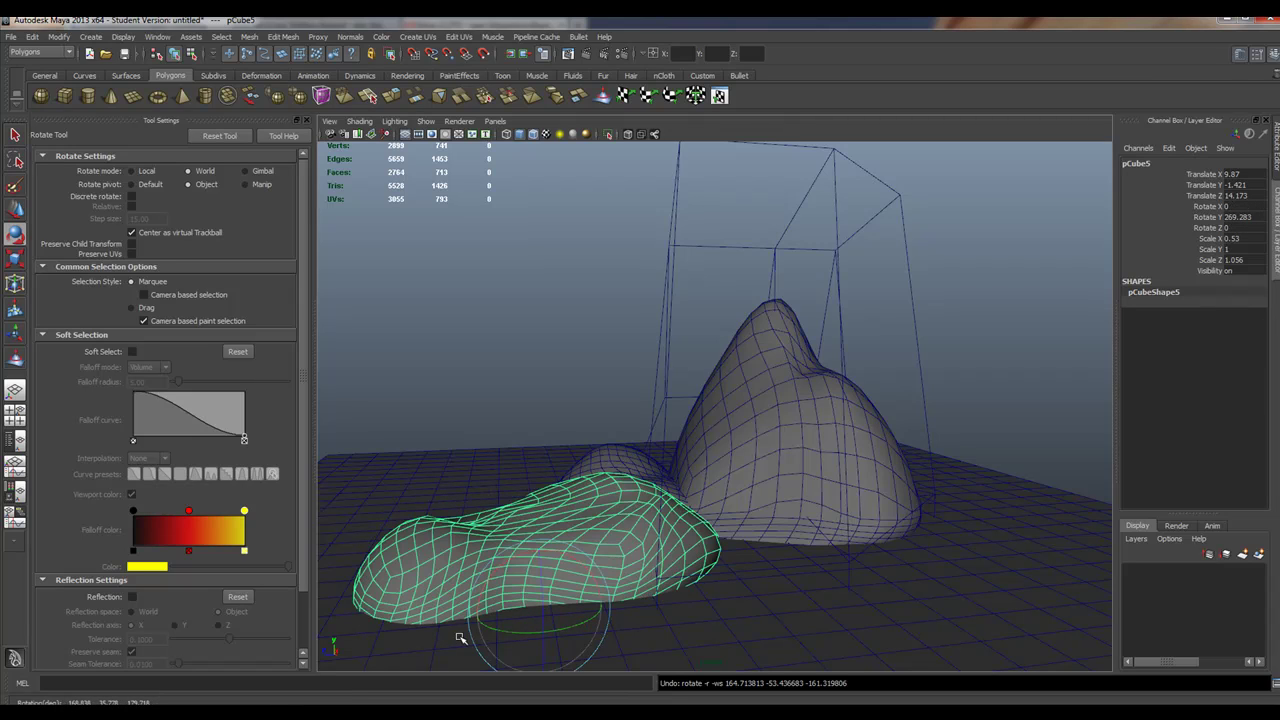
pyautogui.keyDown('alt'); pyautogui.moveTo(801, 573); pyautogui.dragTo(740, 585); pyautogui.keyUp('alt')
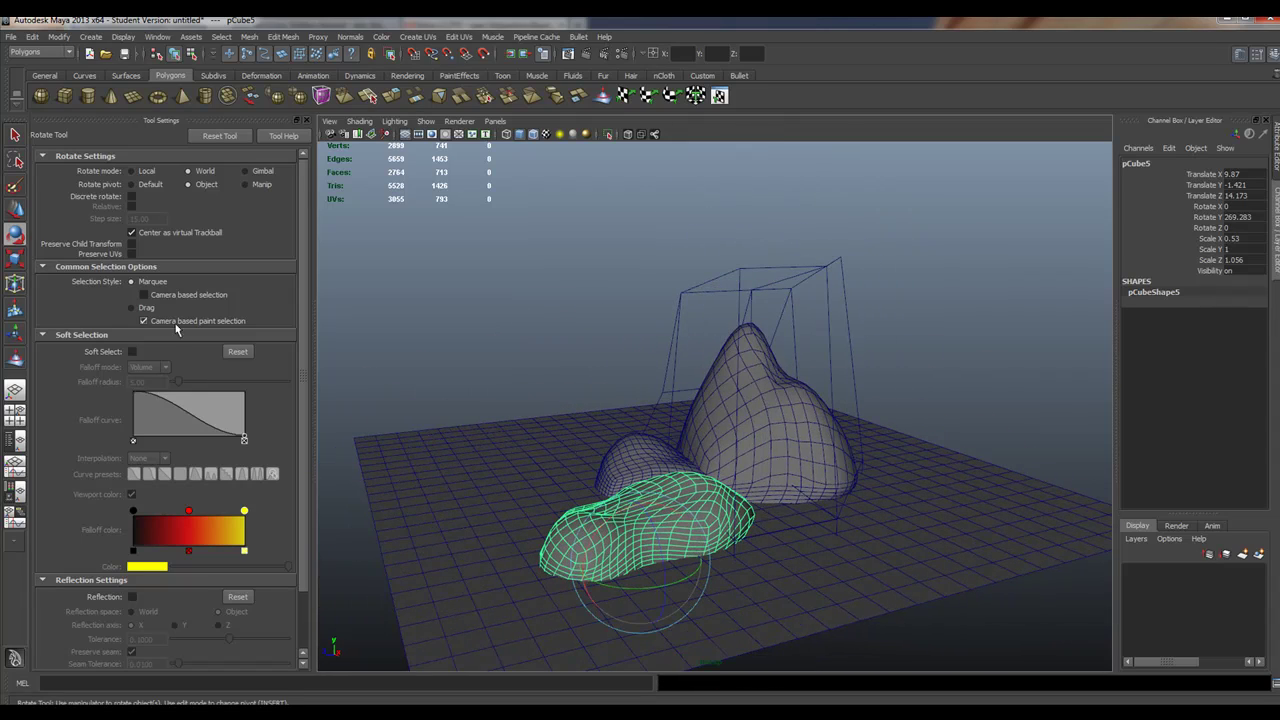
# - Slide pCube5 along X and Z beside the tall rock, to Z 18.654
pyautogui.click(16, 207)
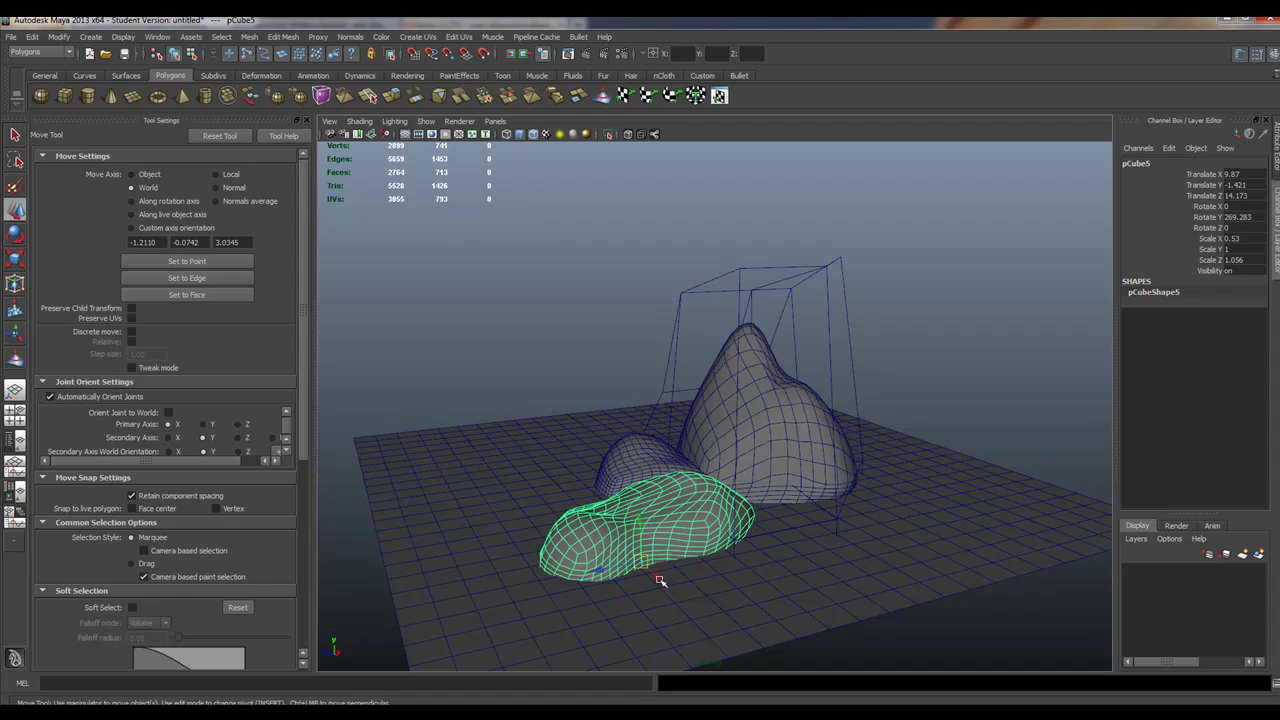
pyautogui.moveTo(660, 580); pyautogui.dragTo(663, 523)
pyautogui.click(16, 235)
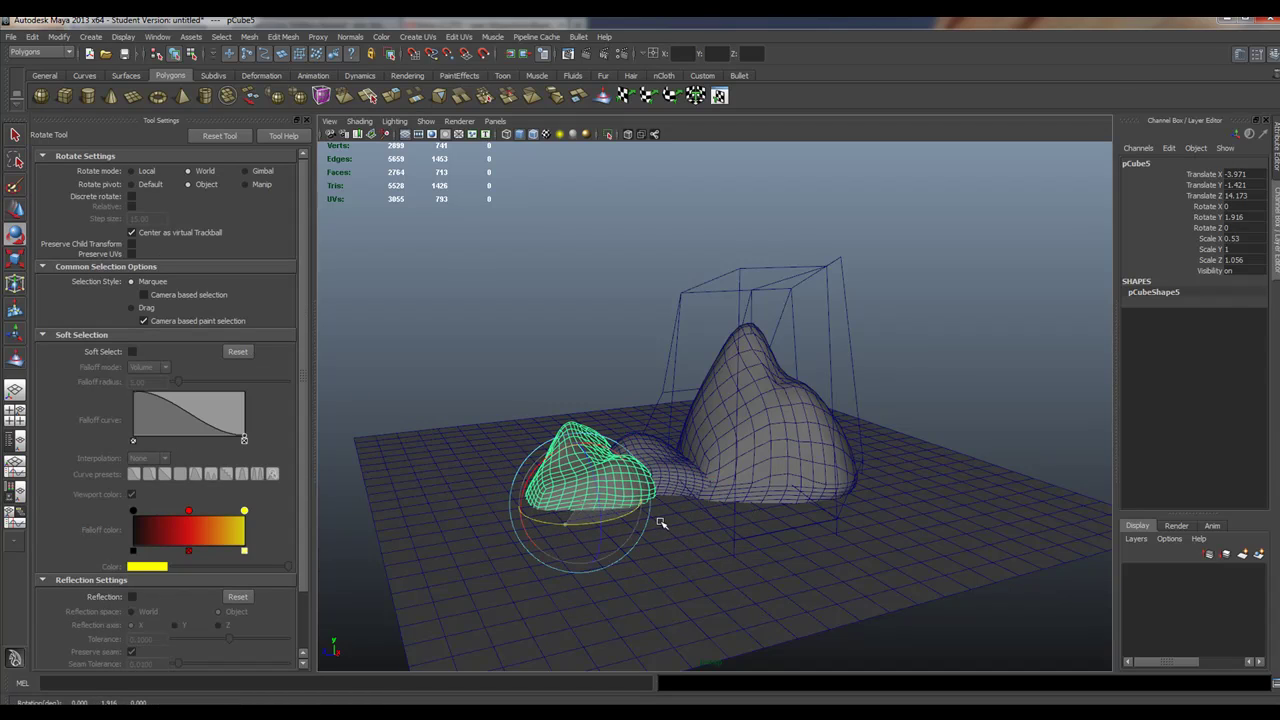
pyautogui.click(15, 209)
pyautogui.moveTo(549, 503); pyautogui.dragTo(489, 511)
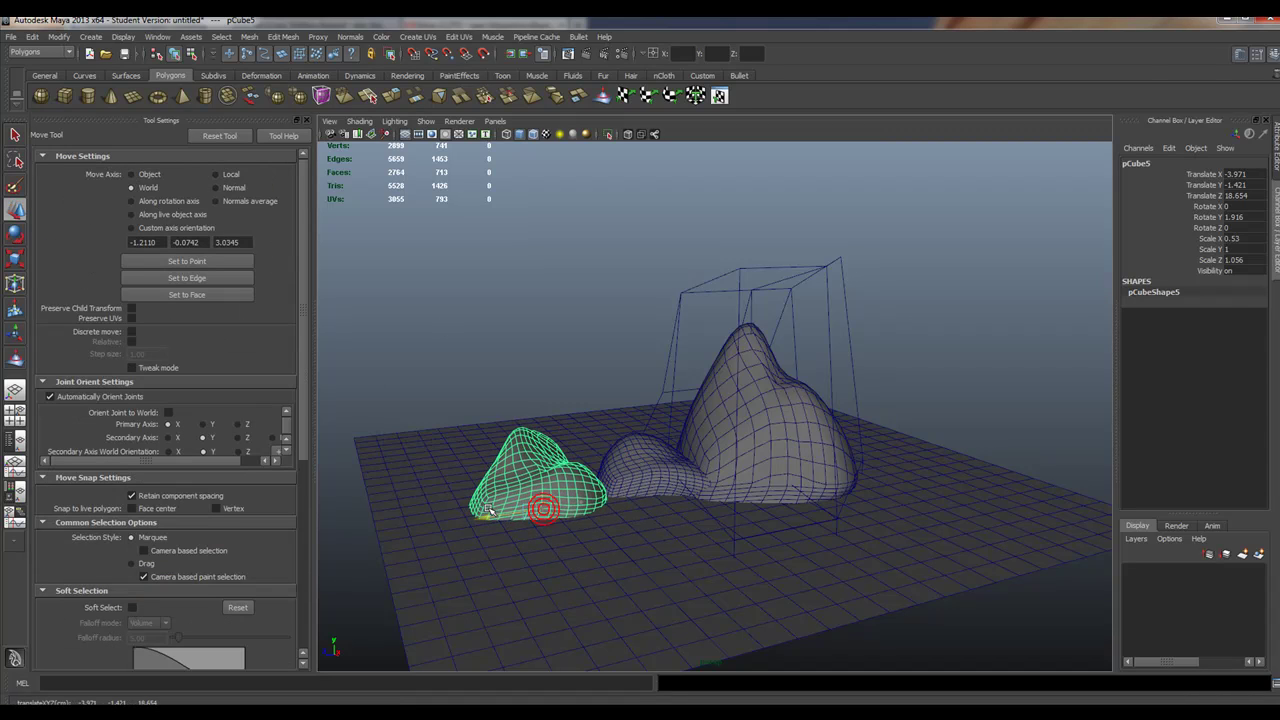
pyautogui.keyDown('alt'); pyautogui.moveTo(508, 458); pyautogui.dragTo(189, 214); pyautogui.keyUp('alt')
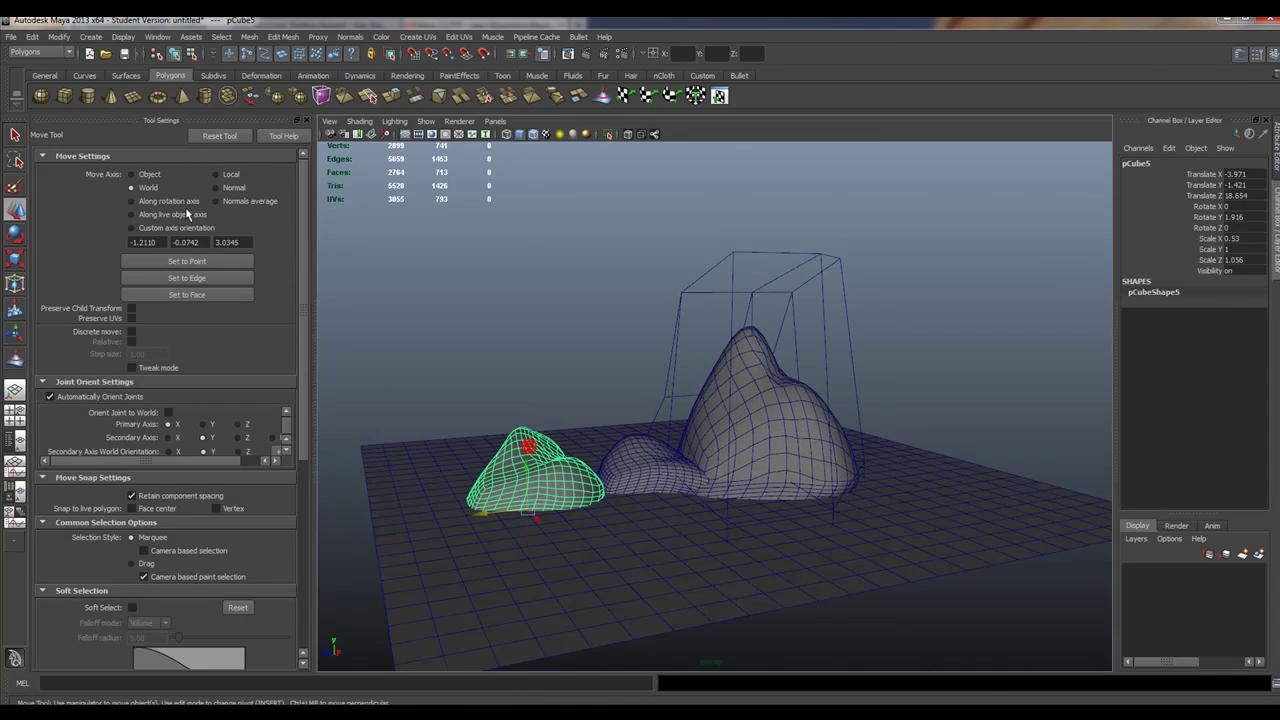
# - Scale pCube5 to X 0.818, Y 1.875, Z 2.188
pyautogui.click(16, 259)
pyautogui.moveTo(528, 450); pyautogui.dragTo(568, 479)
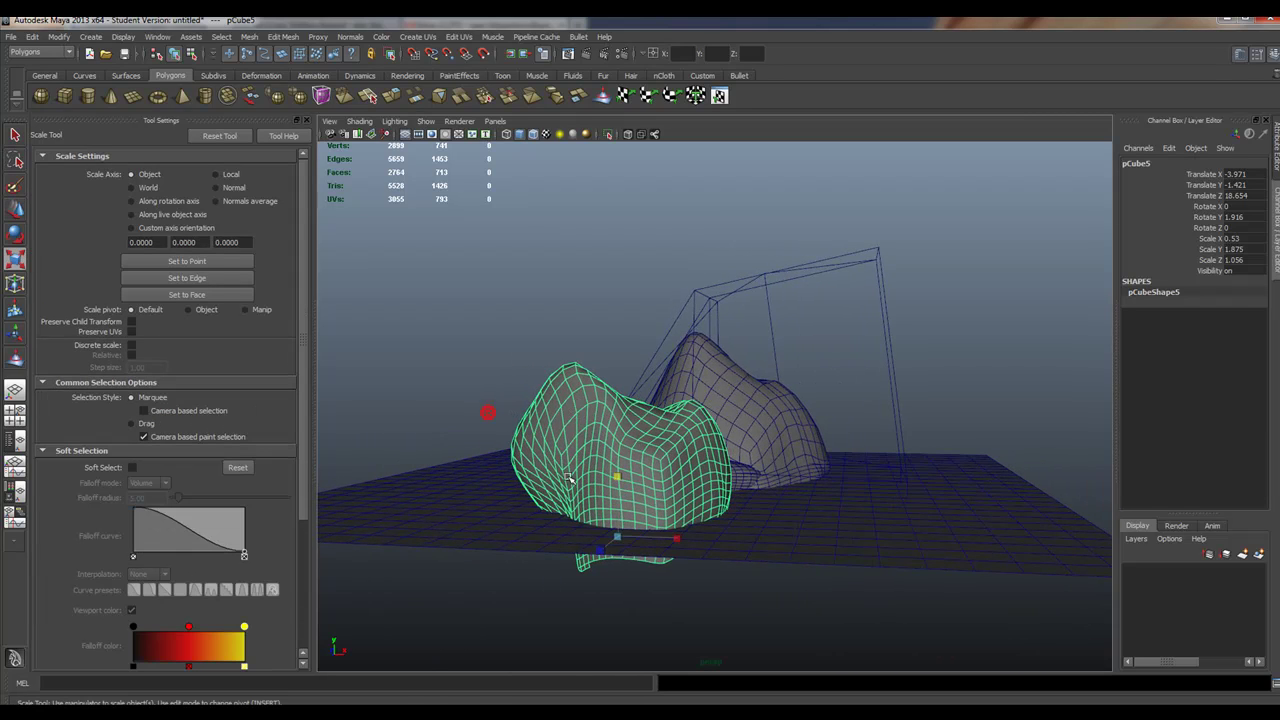
pyautogui.moveTo(603, 556); pyautogui.dragTo(711, 537)
pyautogui.keyDown('alt'); pyautogui.moveTo(569, 524); pyautogui.dragTo(341, 531); pyautogui.keyUp('alt')
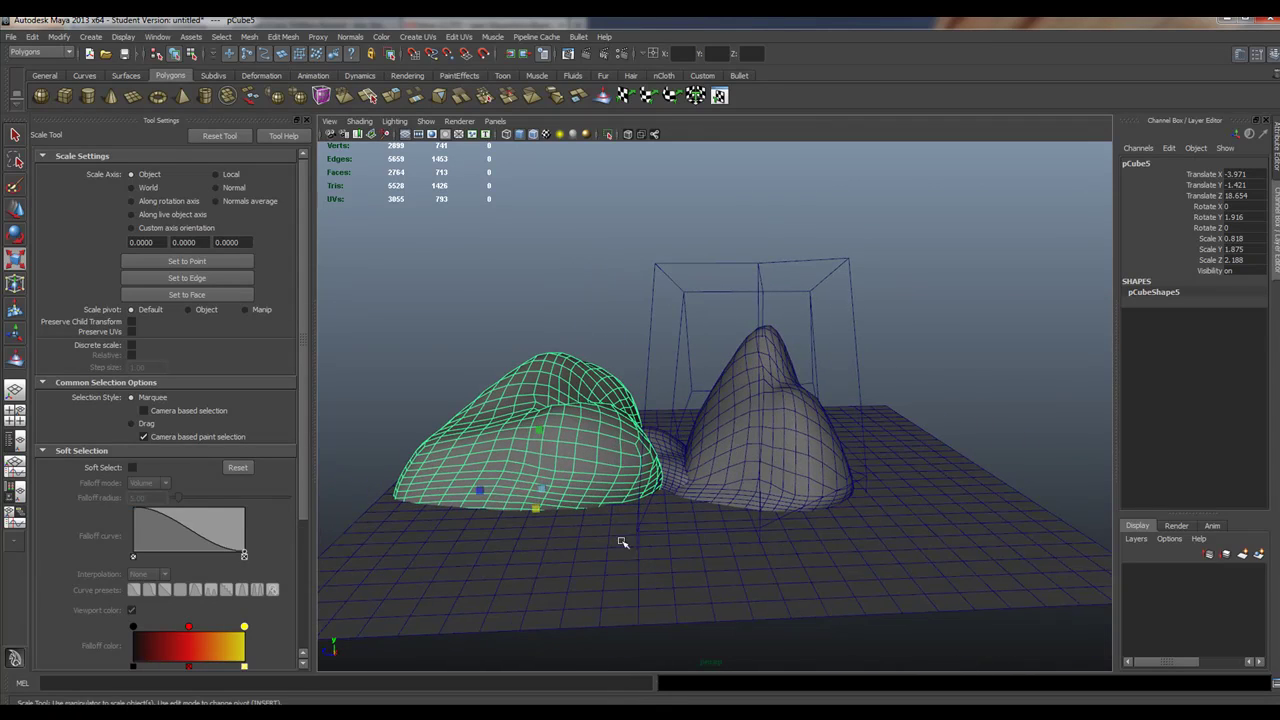
# - Duplicate the tall rock pCube2, then delete ffd1Lattice and the original pCube2
pyautogui.keyDown('alt'); pyautogui.moveTo(701, 489); pyautogui.dragTo(726, 495, button='right'); pyautogui.keyUp('alt')
pyautogui.click(747, 453)
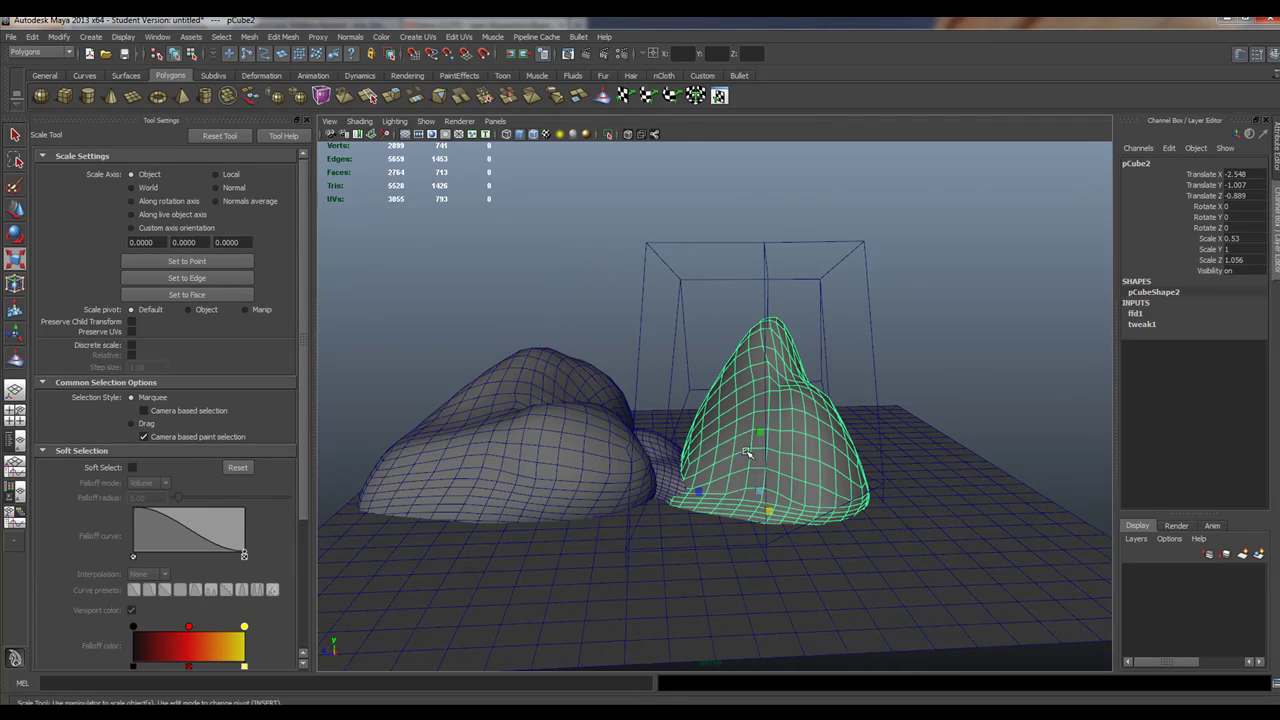
pyautogui.hotkey('ctrl', 'd')
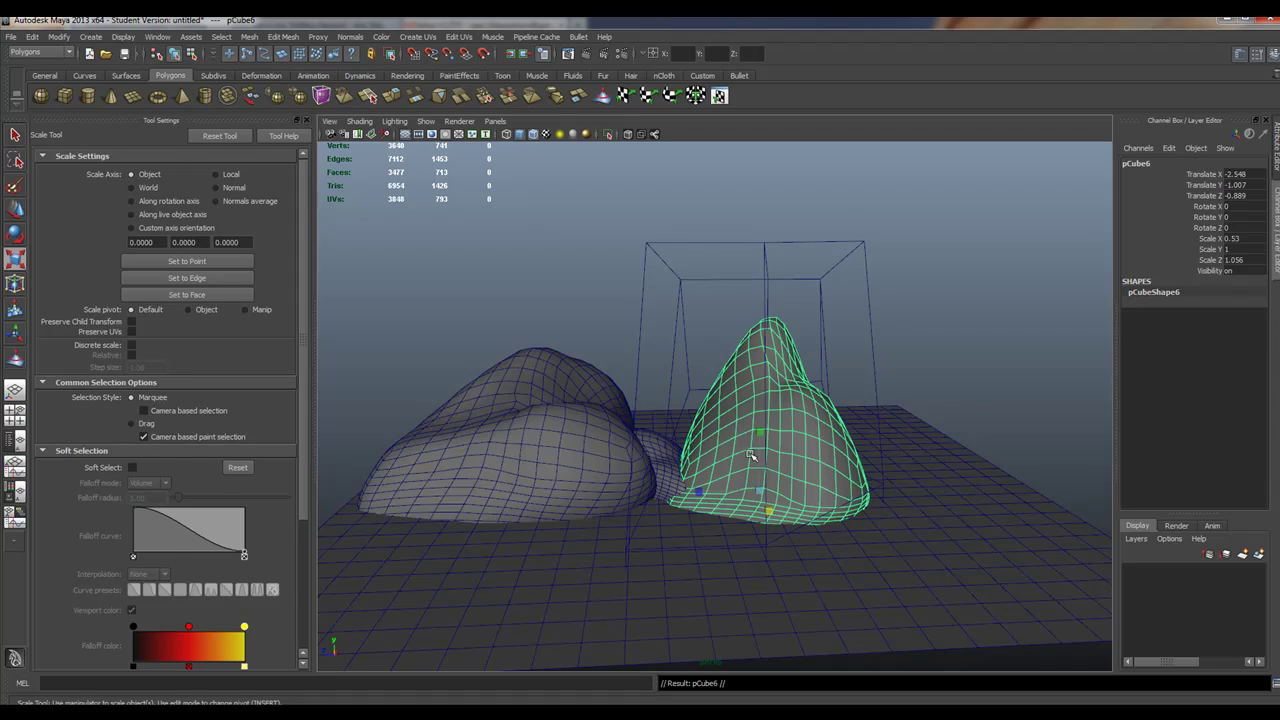
pyautogui.press('w')
pyautogui.moveTo(722, 494); pyautogui.dragTo(915, 417)
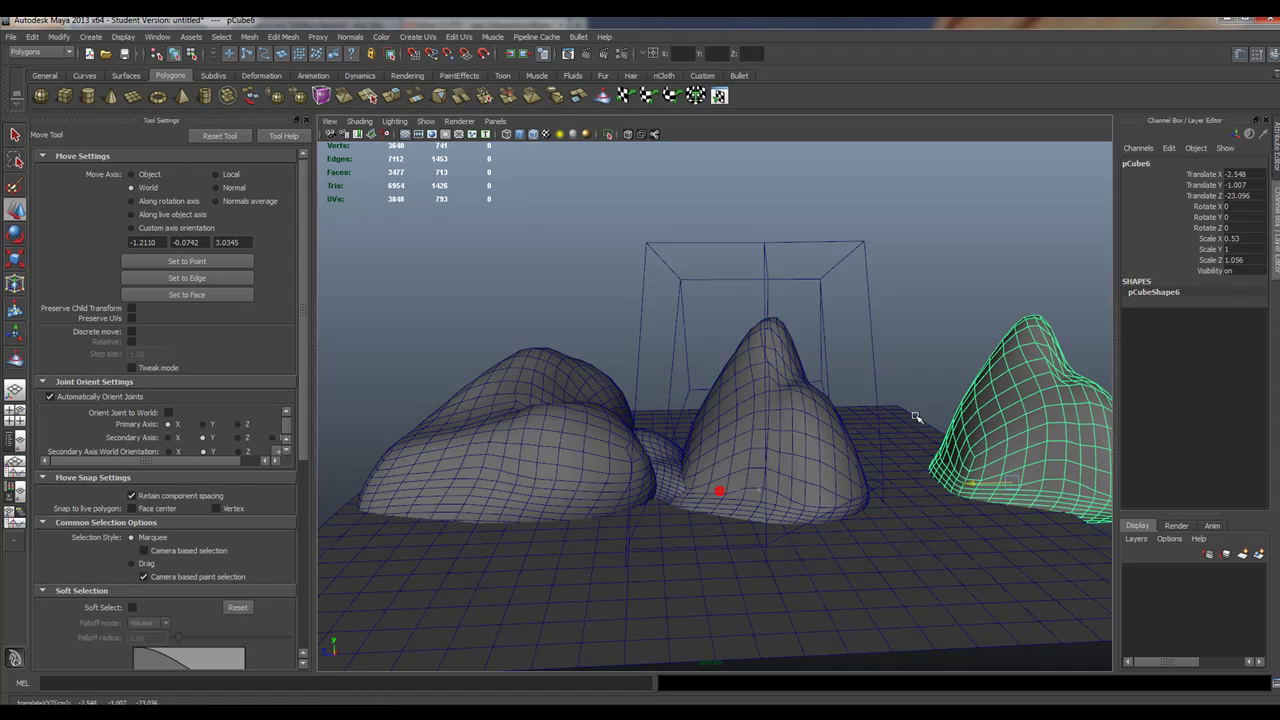
pyautogui.moveTo(802, 226); pyautogui.dragTo(870, 273)
pyautogui.press('Delete')
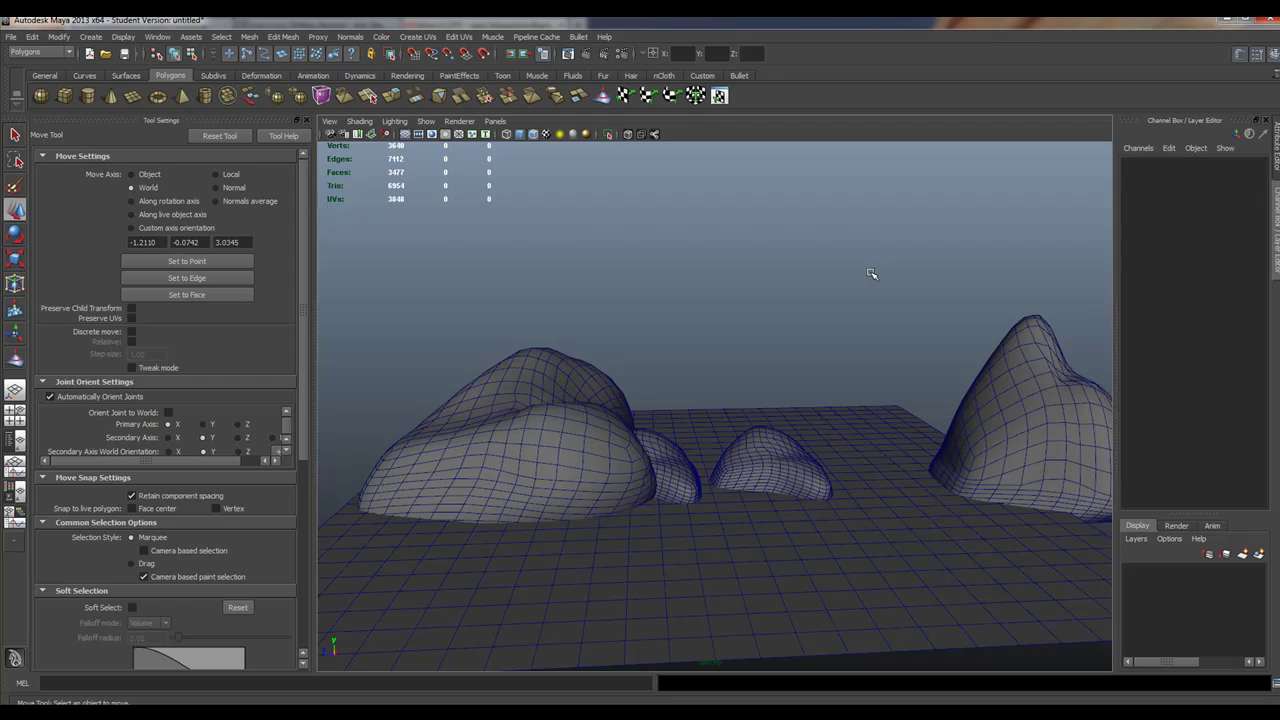
pyautogui.click(787, 452)
pyautogui.press('Delete')
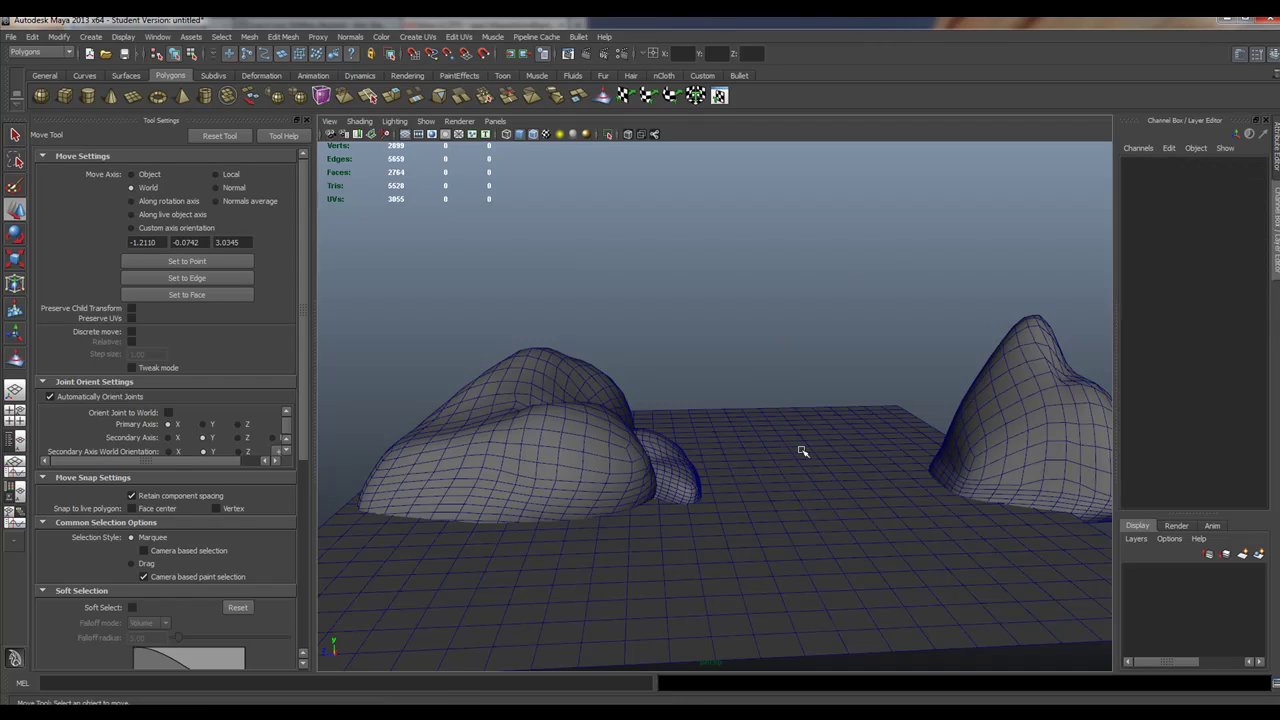
# - Move the copy pCube6 into the original's place and turn it about 98 degrees
pyautogui.click(998, 415)
pyautogui.moveTo(970, 484); pyautogui.dragTo(752, 458)
pyautogui.click(15, 233)
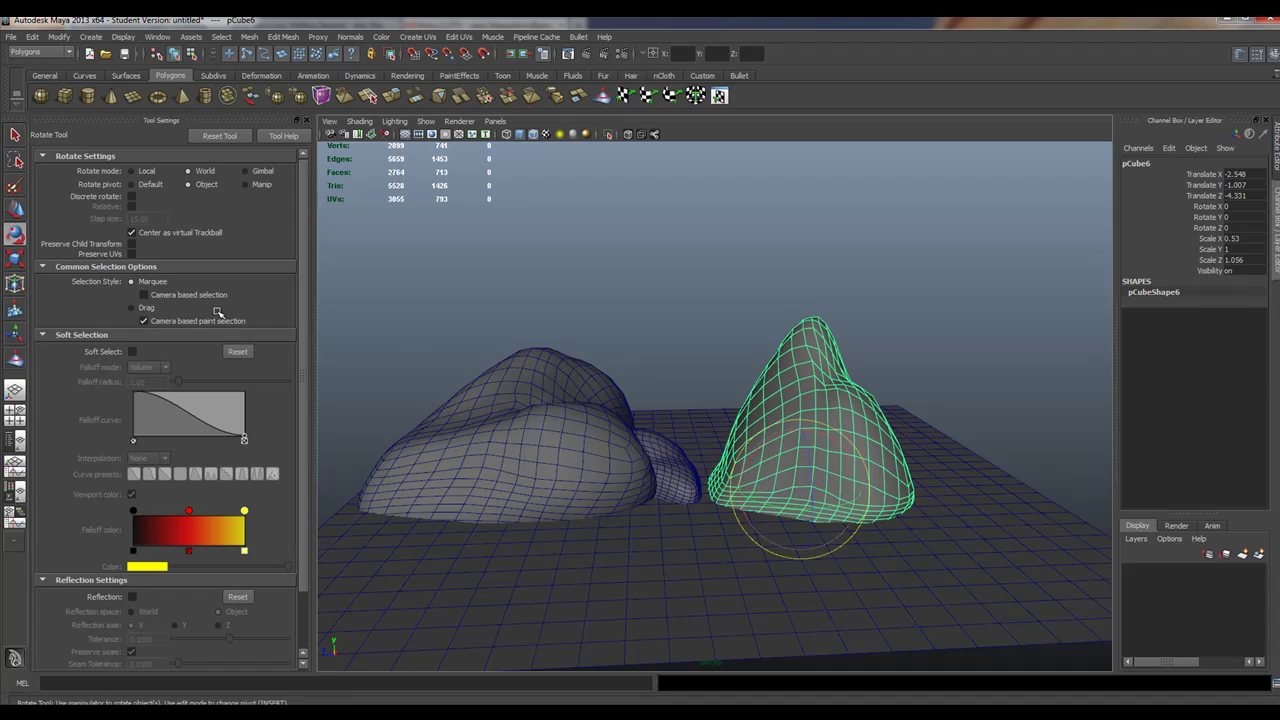
pyautogui.moveTo(781, 509); pyautogui.dragTo(902, 503)
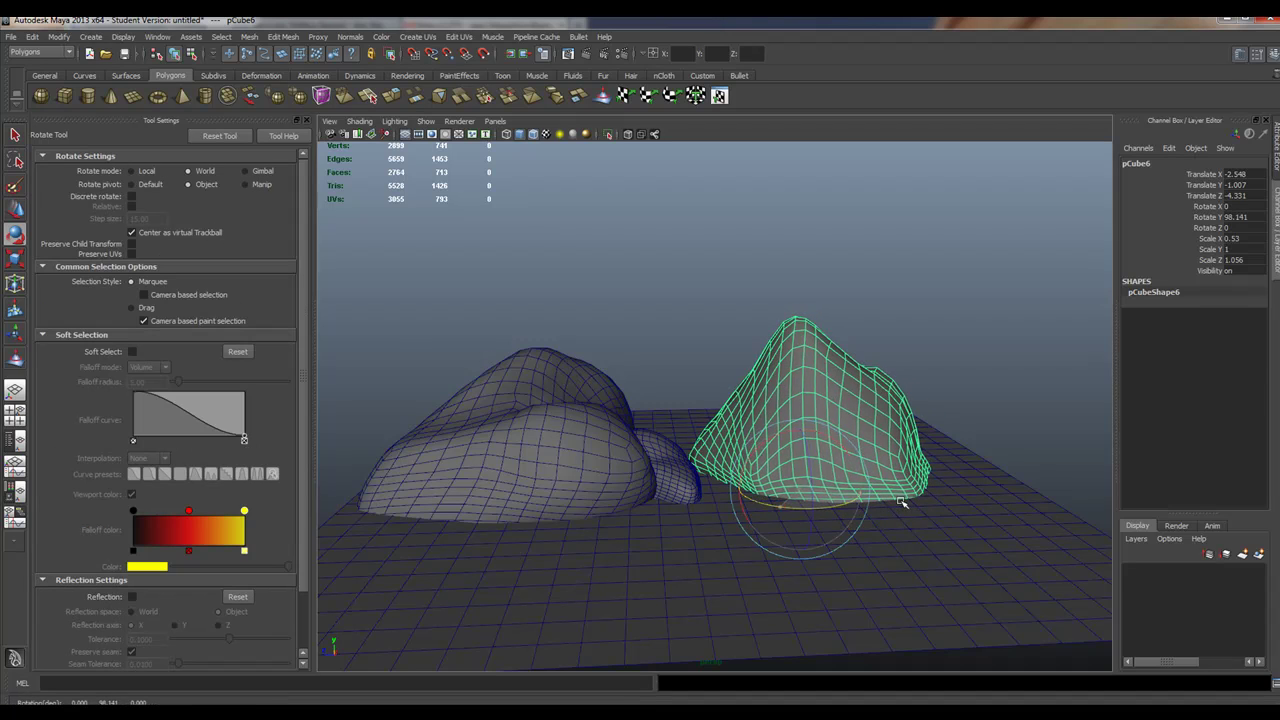
# - Bring the small rock pCube3 forward between the boulders to X 5.075, Z 5.984
pyautogui.click(679, 478)
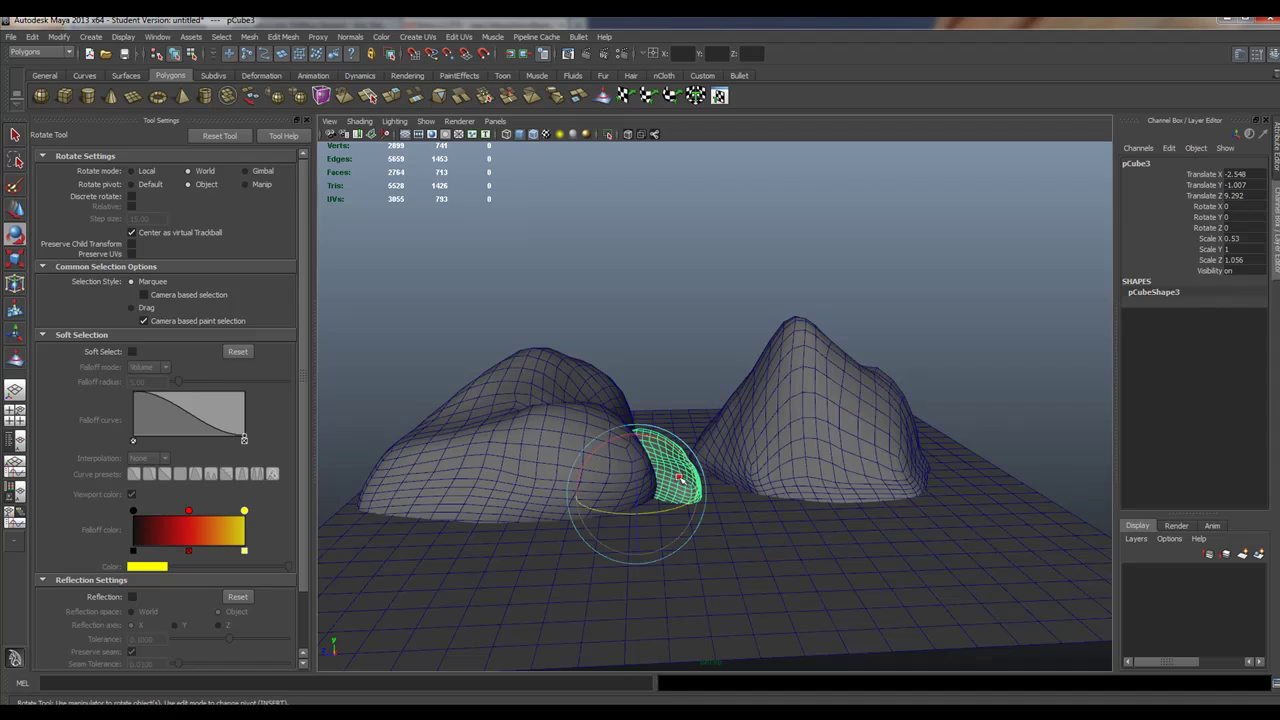
pyautogui.press('w')
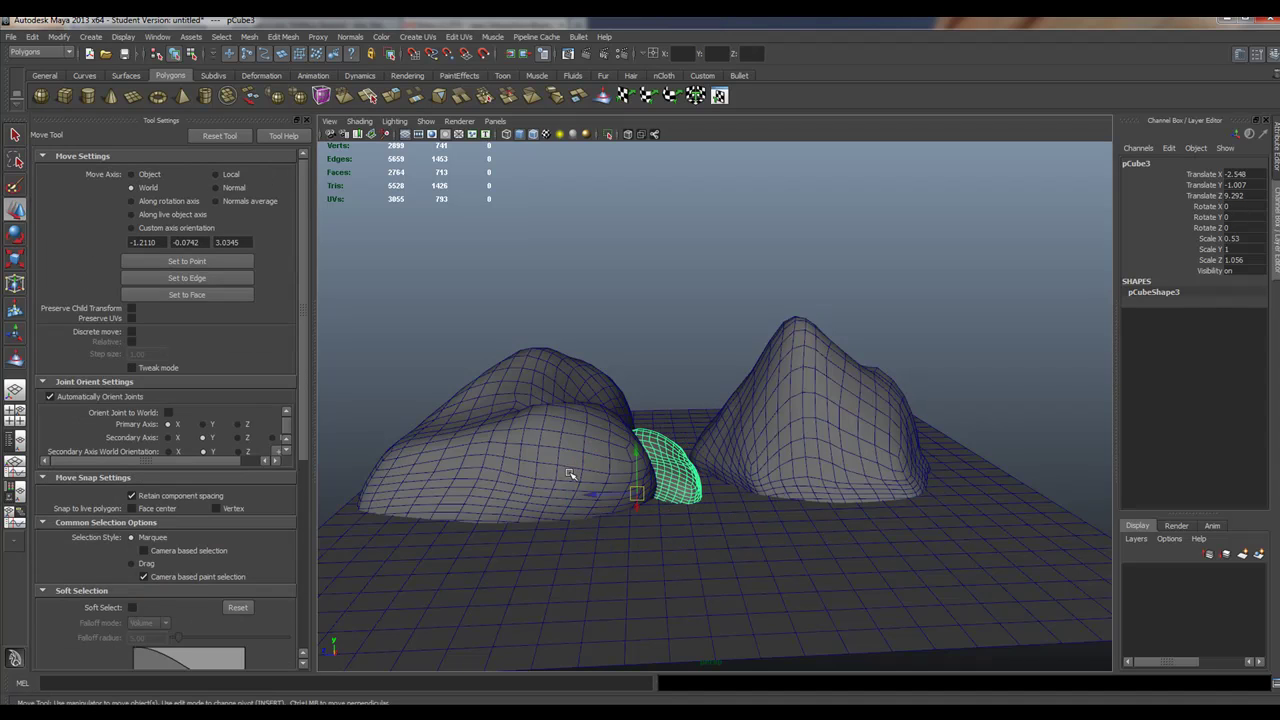
pyautogui.moveTo(631, 517); pyautogui.dragTo(699, 570)
pyautogui.moveTo(592, 567); pyautogui.dragTo(897, 391)
pyautogui.keyDown('alt'); pyautogui.moveTo(897, 391); pyautogui.dragTo(860, 398, button='right'); pyautogui.keyUp('alt')
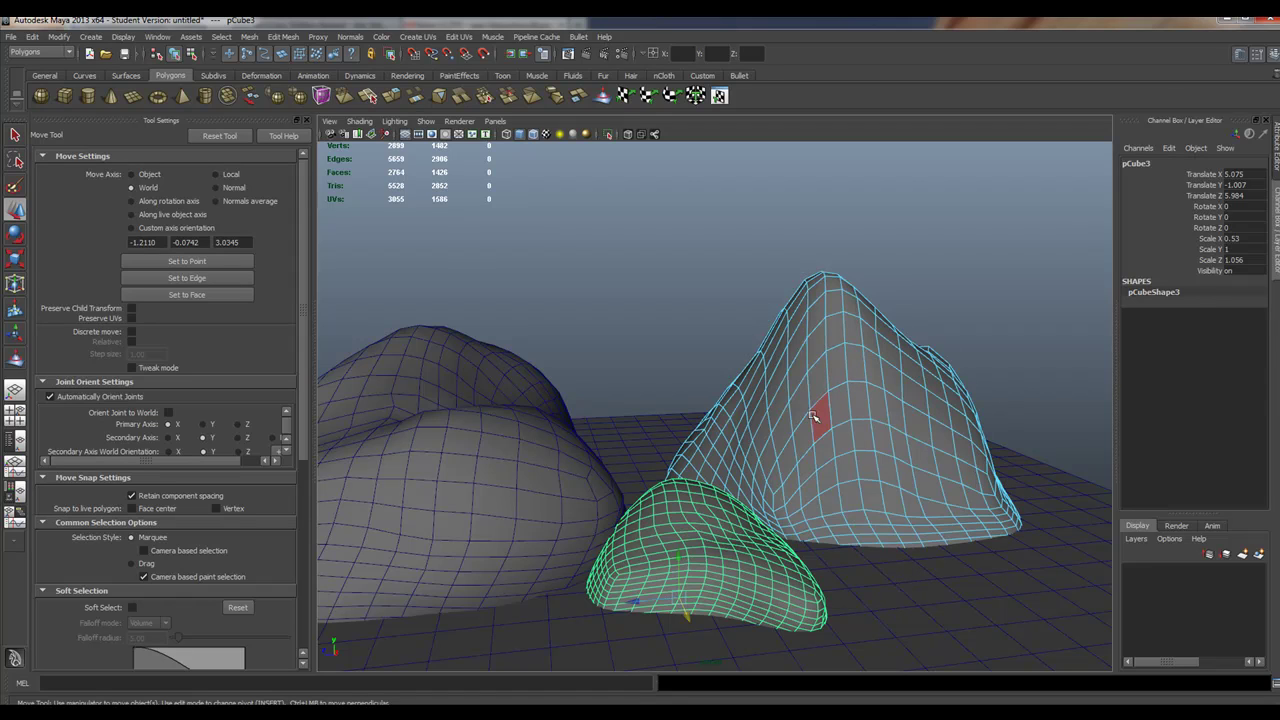
# - Paint-select three patches of faces on pCube6's front and extrude them
pyautogui.click(15, 185)
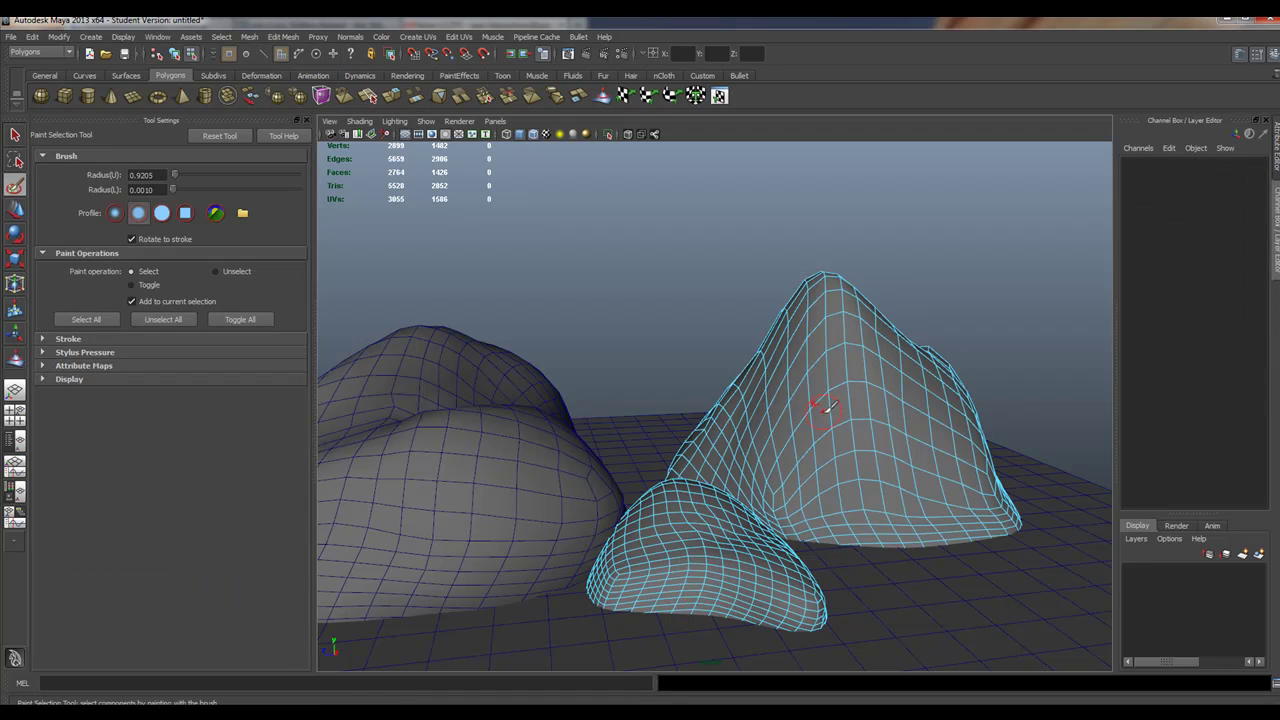
pyautogui.moveTo(818, 528)
pyautogui.mouseDown()
pyautogui.moveTo(809, 392)
pyautogui.moveTo(819, 379)
pyautogui.moveTo(869, 375)
pyautogui.moveTo(886, 432)
pyautogui.mouseUp()
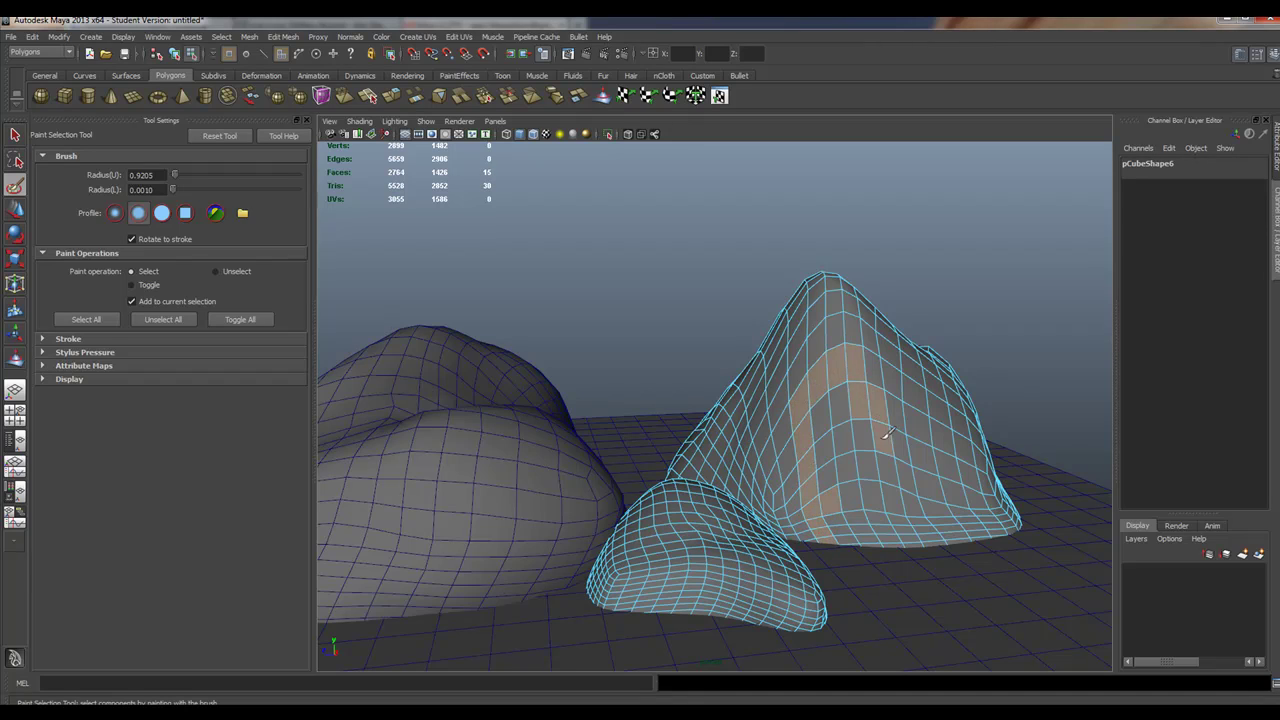
pyautogui.moveTo(880, 373)
pyautogui.mouseDown()
pyautogui.moveTo(859, 436)
pyautogui.moveTo(838, 398)
pyautogui.moveTo(838, 479)
pyautogui.moveTo(822, 420)
pyautogui.moveTo(835, 535)
pyautogui.moveTo(850, 512)
pyautogui.moveTo(876, 554)
pyautogui.moveTo(862, 452)
pyautogui.moveTo(890, 516)
pyautogui.moveTo(878, 462)
pyautogui.moveTo(893, 480)
pyautogui.moveTo(900, 548)
pyautogui.moveTo(920, 502)
pyautogui.moveTo(902, 458)
pyautogui.moveTo(920, 490)
pyautogui.moveTo(905, 377)
pyautogui.mouseUp()
pyautogui.moveTo(936, 480)
pyautogui.mouseDown()
pyautogui.moveTo(910, 500)
pyautogui.moveTo(958, 532)
pyautogui.moveTo(916, 388)
pyautogui.moveTo(970, 497)
pyautogui.moveTo(938, 406)
pyautogui.mouseUp()
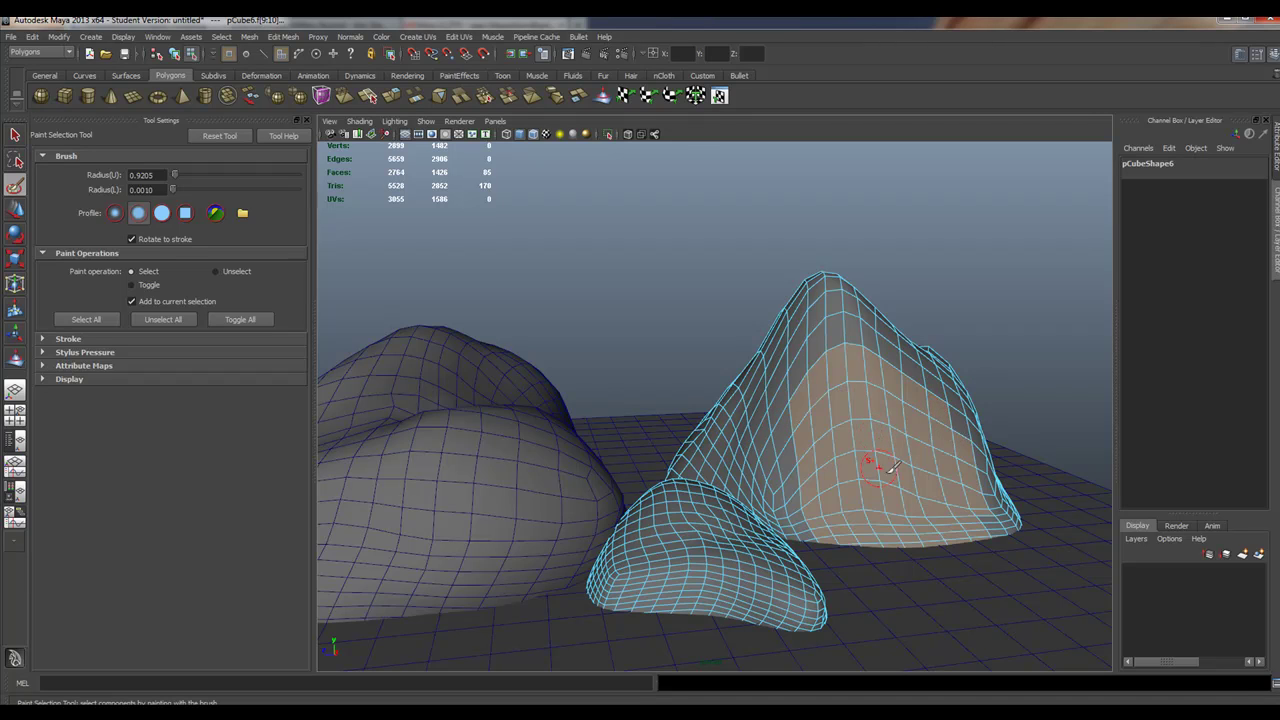
pyautogui.moveTo(890, 466)
pyautogui.keyDown('alt'); pyautogui.mouseDown()
pyautogui.moveTo(874, 465)
pyautogui.moveTo(900, 457)
pyautogui.moveTo(778, 305)
pyautogui.mouseUp(); pyautogui.keyUp('alt')
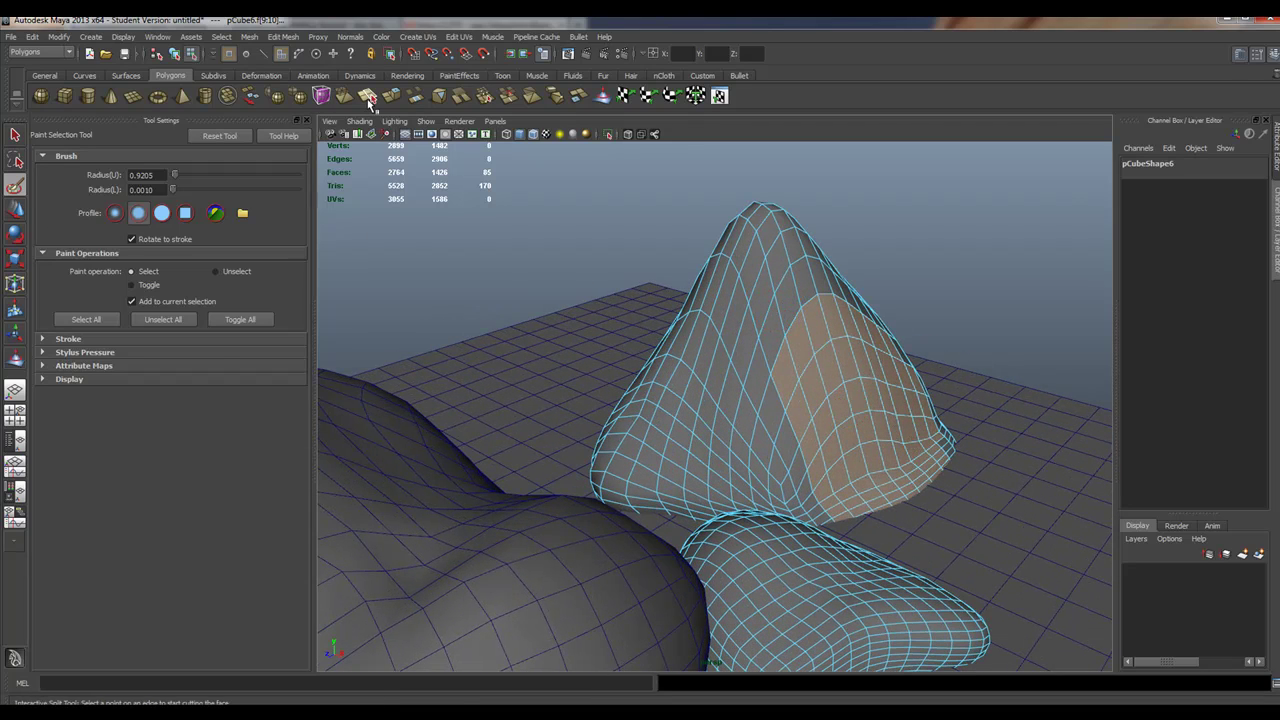
pyautogui.click(391, 96)
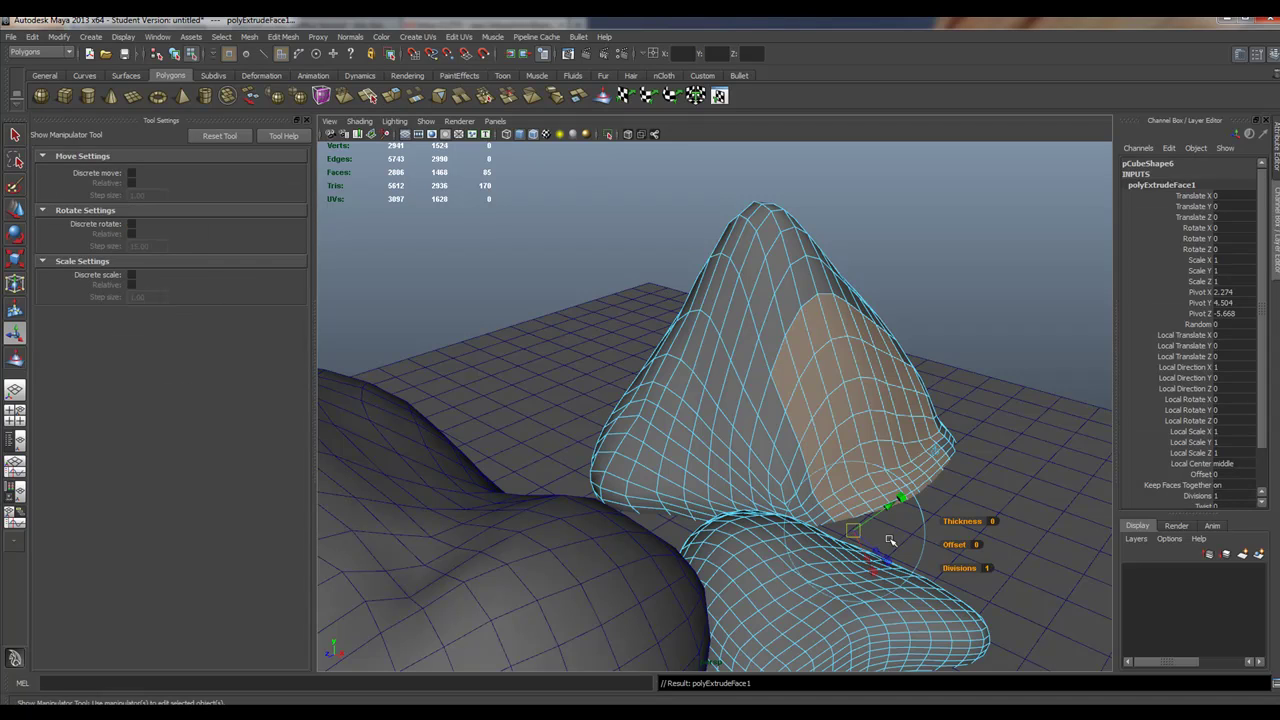